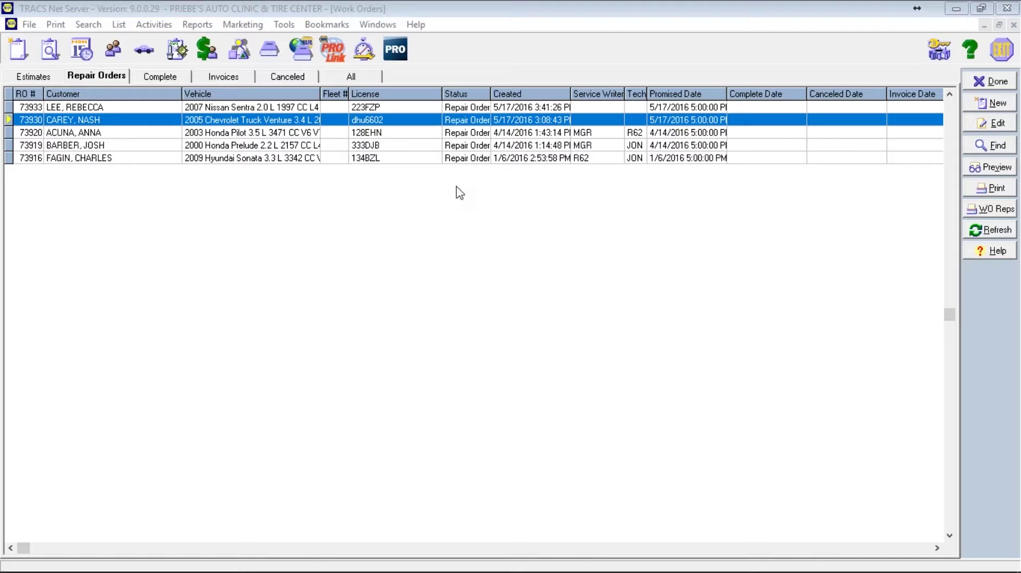
# - Open the repair order for the 2005 Chevrolet Truck Venture and launch Lube Sticker Pro from Pro Pack for it
pyautogui.doubleClick(102, 122)
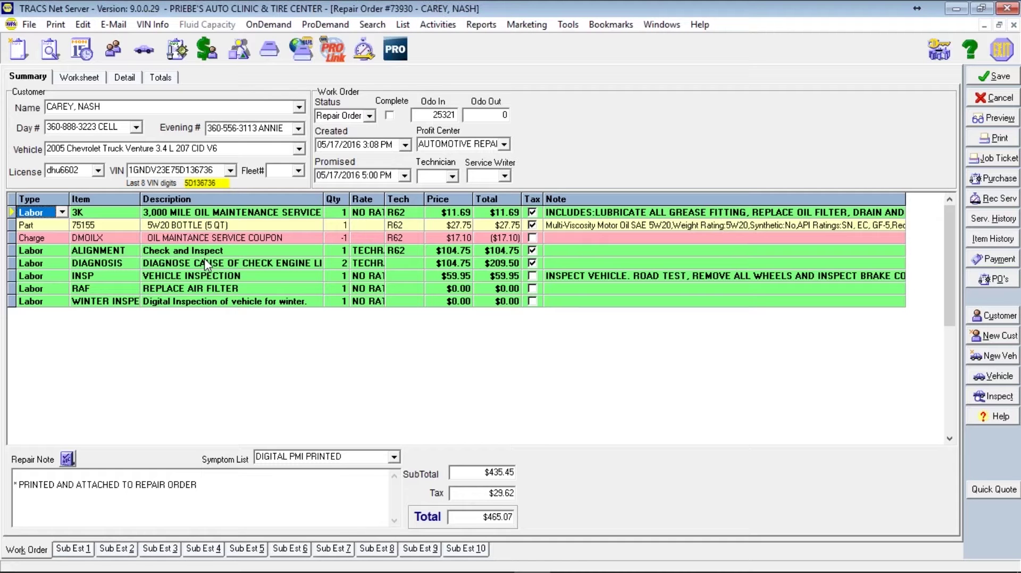
pyautogui.moveTo(160, 572)
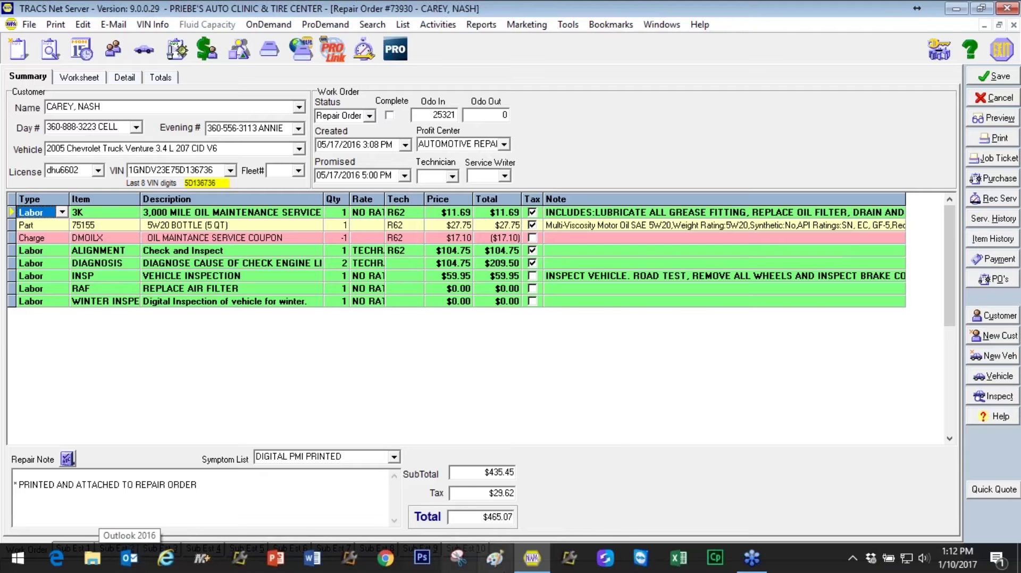
pyautogui.click(568, 560)
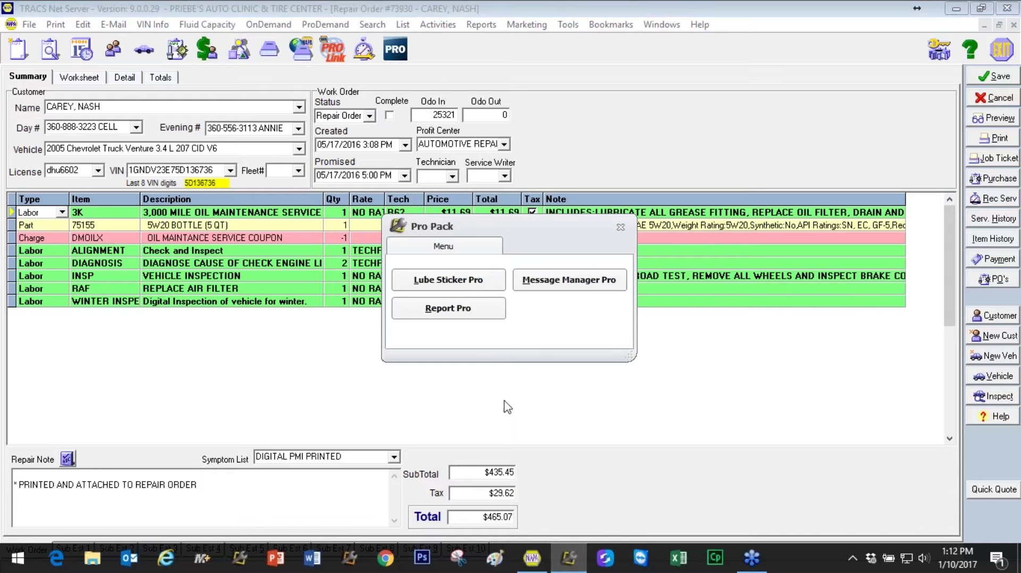
pyautogui.click(458, 283)
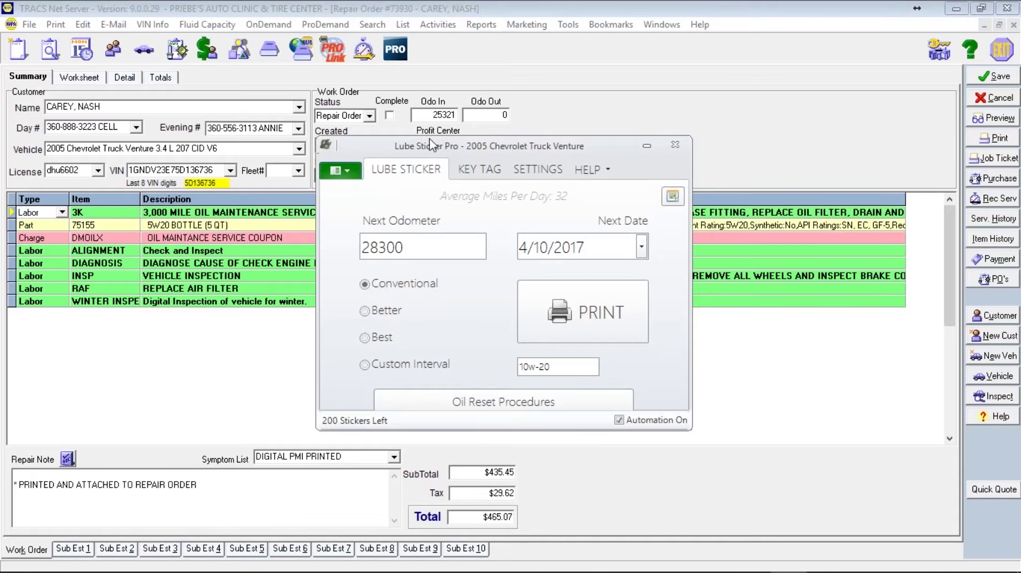
pyautogui.moveTo(384, 149); pyautogui.dragTo(367, 180)
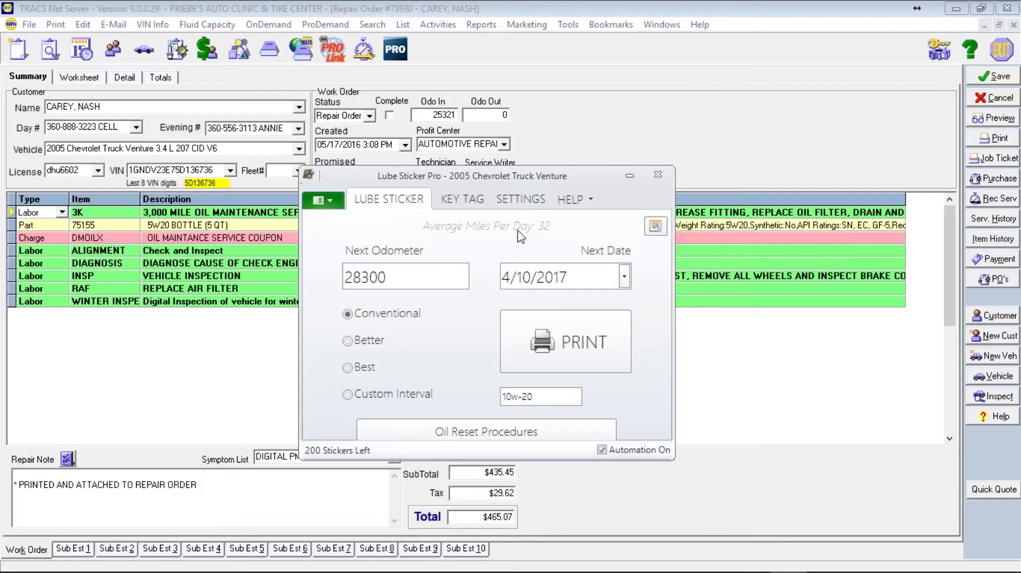
pyautogui.moveTo(499, 182); pyautogui.dragTo(442, 208)
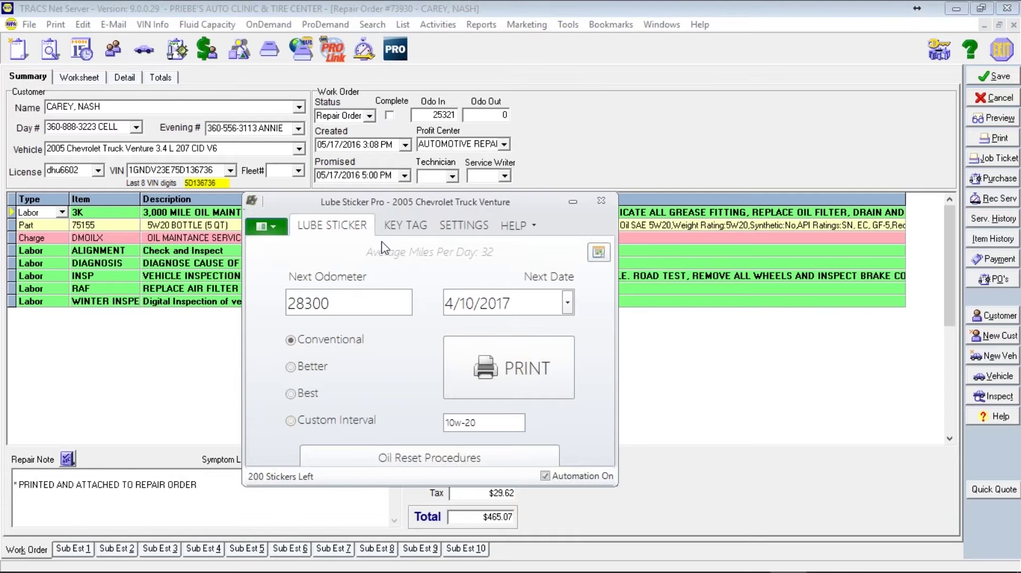
# - View the vehicle's key tag details, and read the settings help on customizing oil change intervals
pyautogui.click(398, 229)
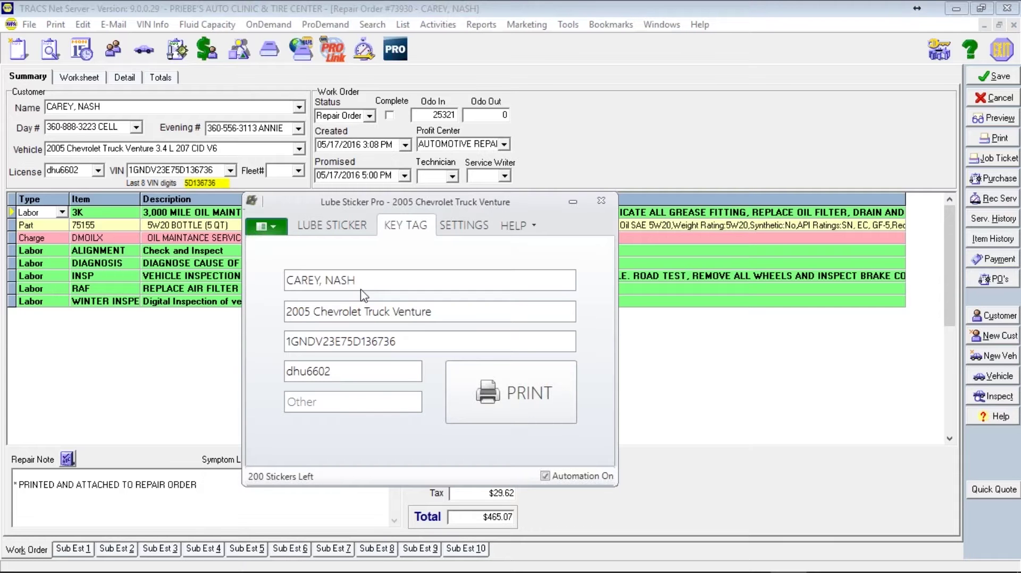
pyautogui.click(451, 226)
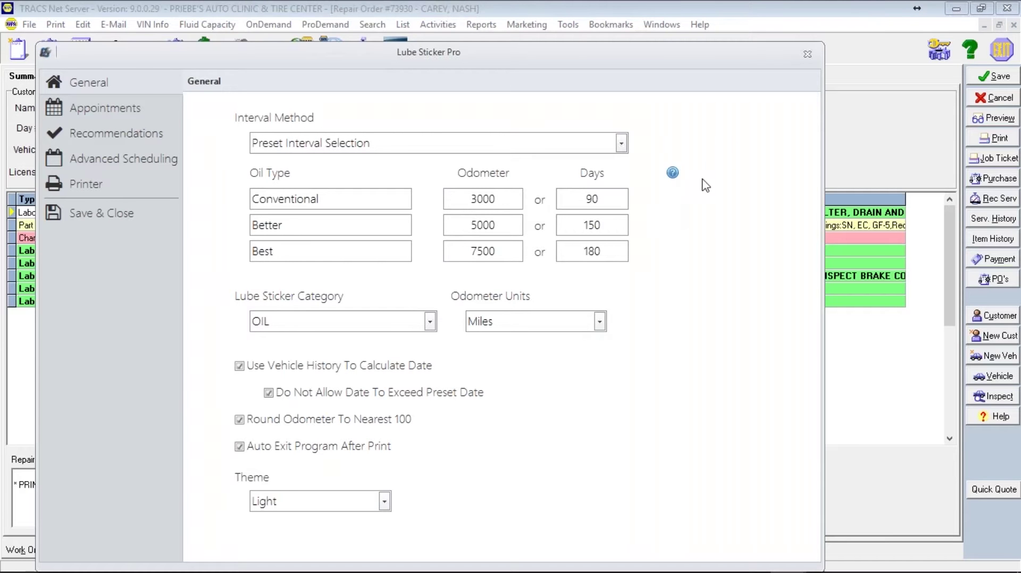
pyautogui.click(672, 174)
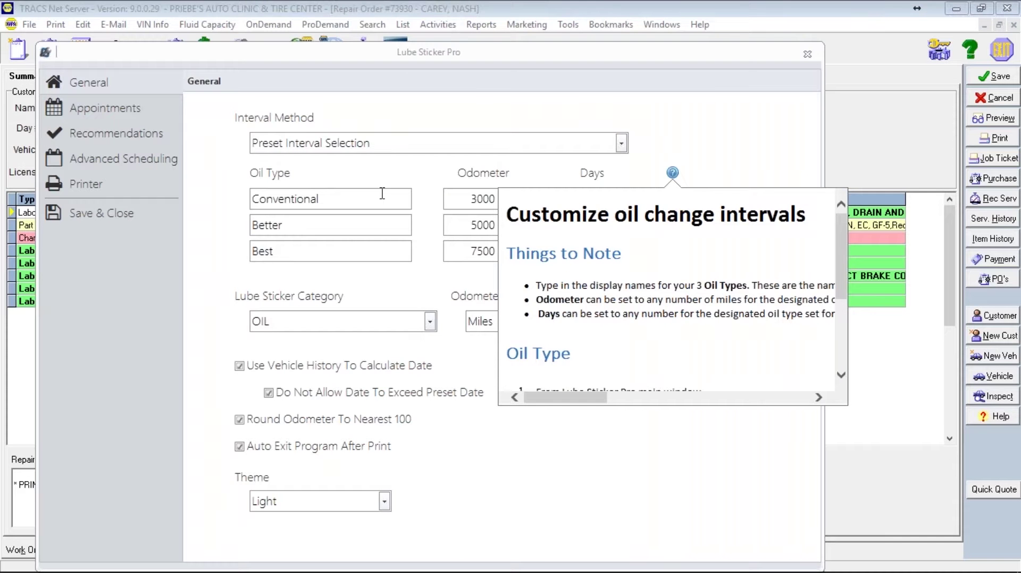
pyautogui.scroll(-3, 846, 291)
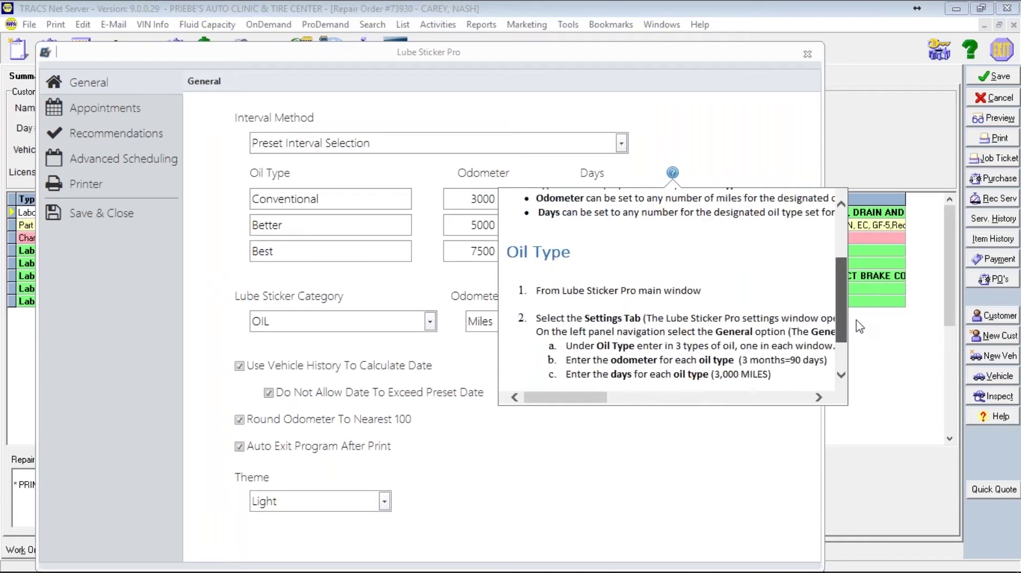
pyautogui.scroll(3, 839, 204)
pyautogui.click(733, 170)
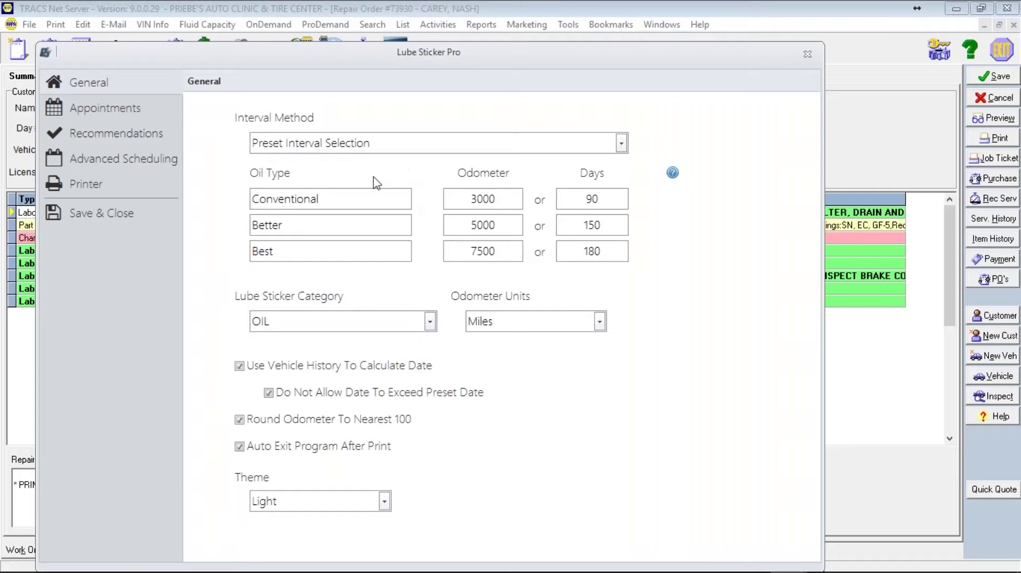
# - Rename the Conventional oil type to Good in the general settings and go through the preset interval fields
pyautogui.moveTo(356, 204); pyautogui.dragTo(212, 202)
pyautogui.write('Good')
pyautogui.press('Tab')
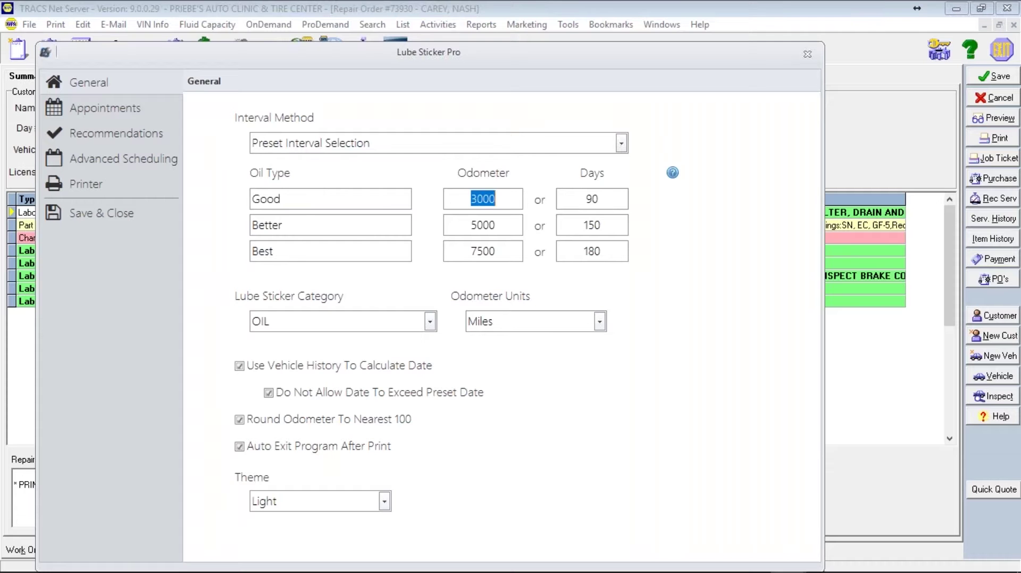
pyautogui.press('Tab')
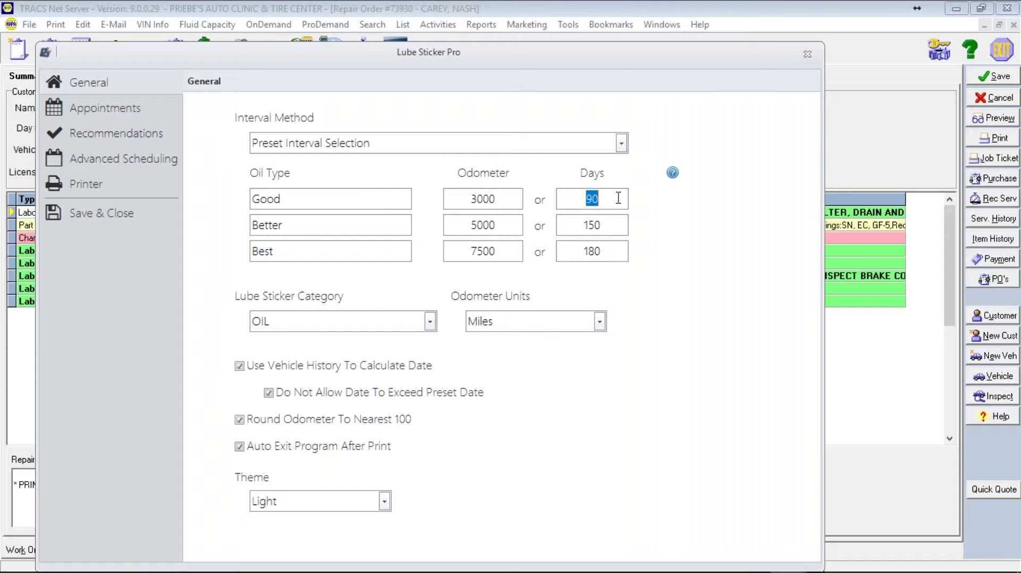
pyautogui.press('Tab')
pyautogui.press('Tab')
pyautogui.press('Tab')
pyautogui.press('Tab')
pyautogui.press('Tab')
pyautogui.press('Tab')
pyautogui.press('Tab')
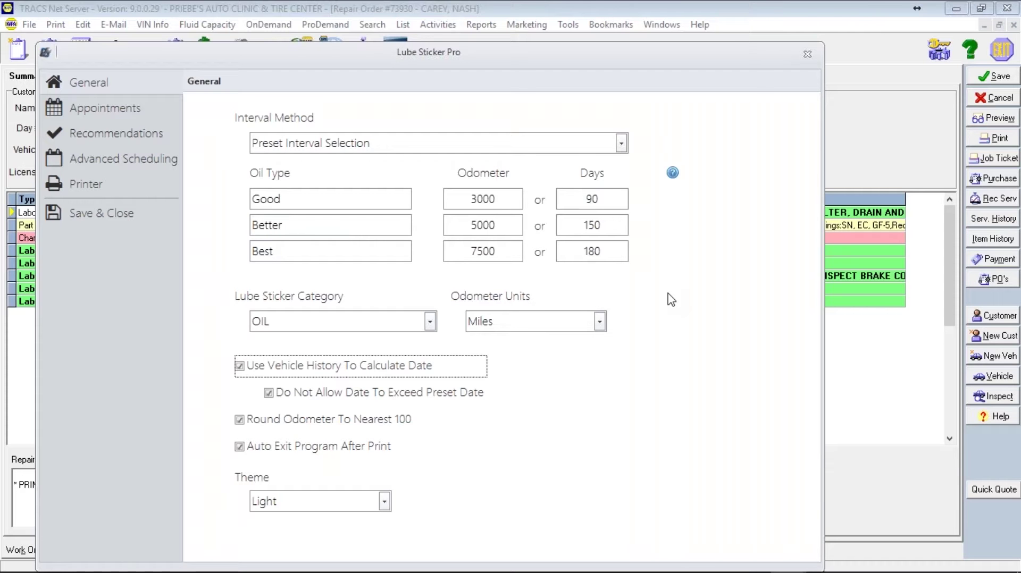
pyautogui.moveTo(290, 199); pyautogui.dragTo(237, 255)
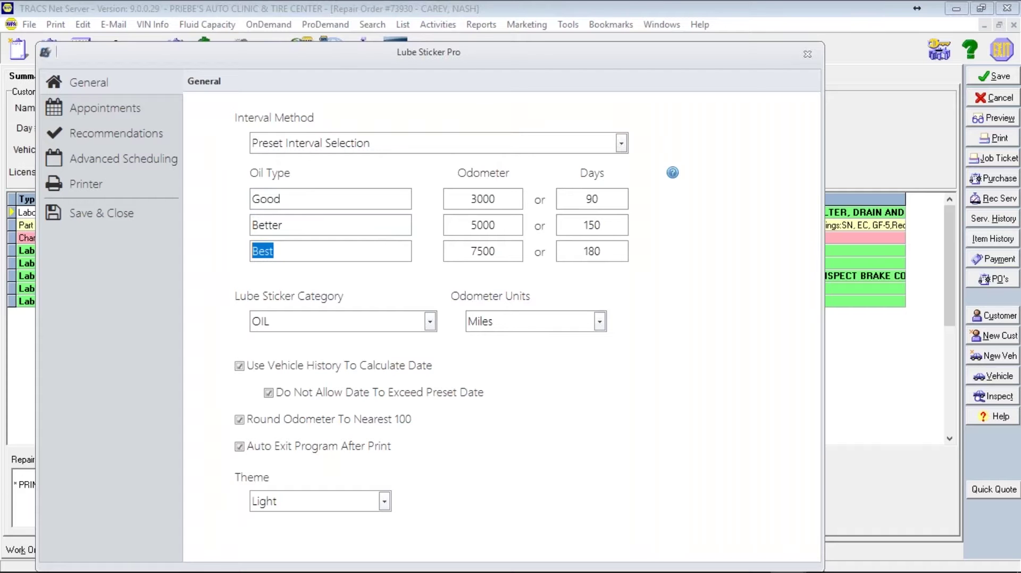
# - Set the interval method to Manufacturer Recommended Interval, save the settings and view the lube sticker
pyautogui.click(622, 144)
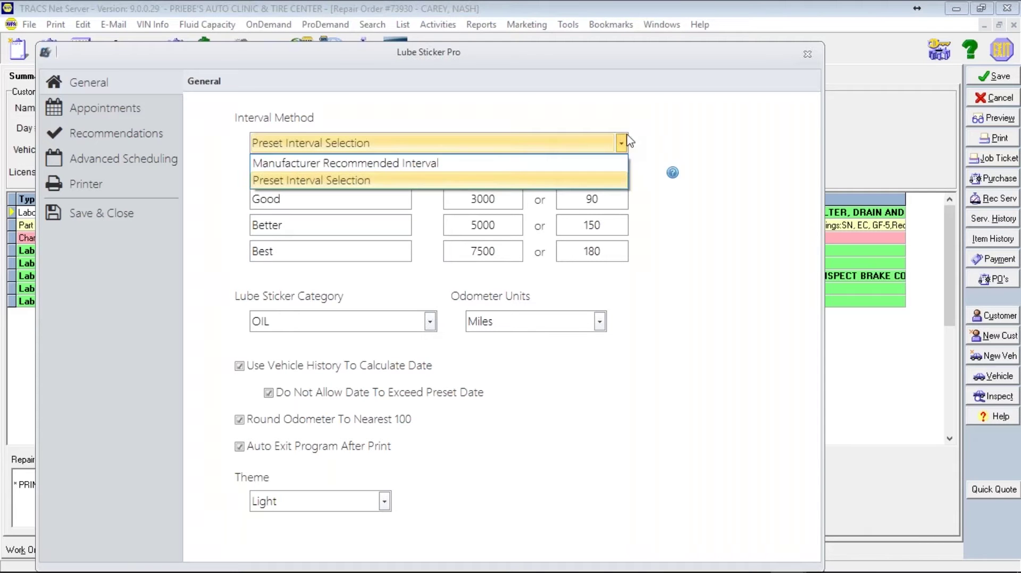
pyautogui.click(623, 180)
pyautogui.click(621, 145)
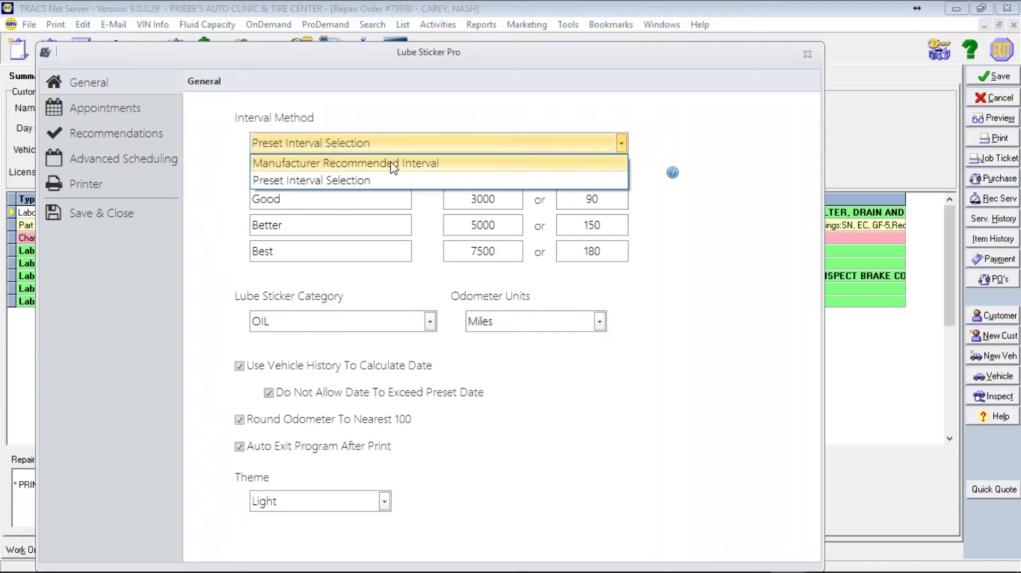
pyautogui.click(366, 165)
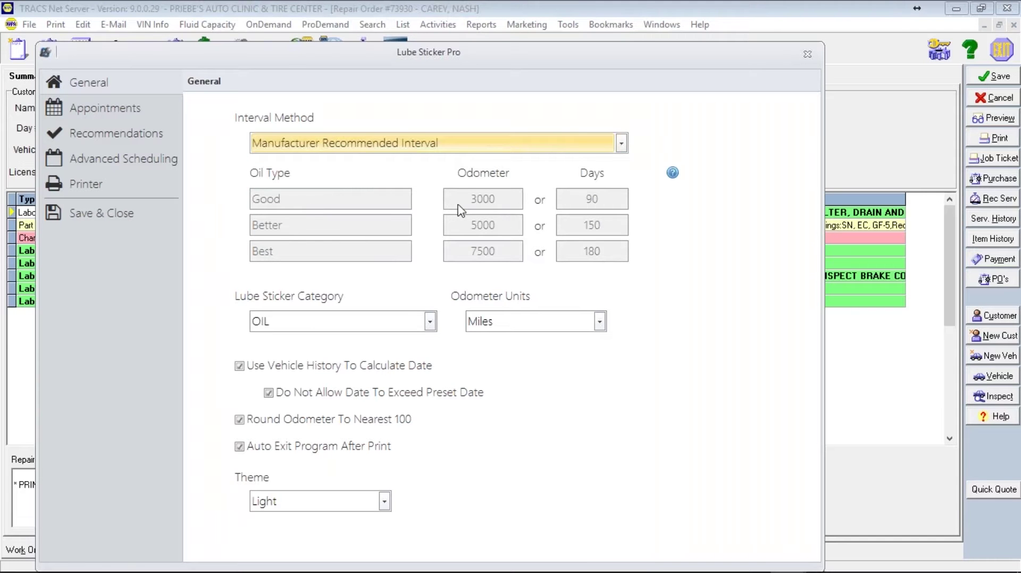
pyautogui.click(107, 209)
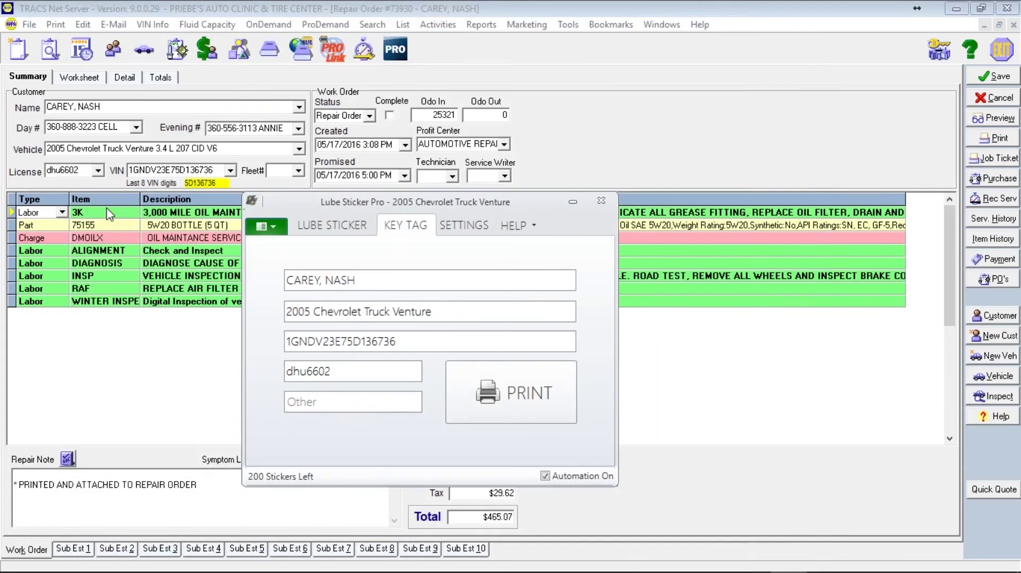
pyautogui.click(314, 234)
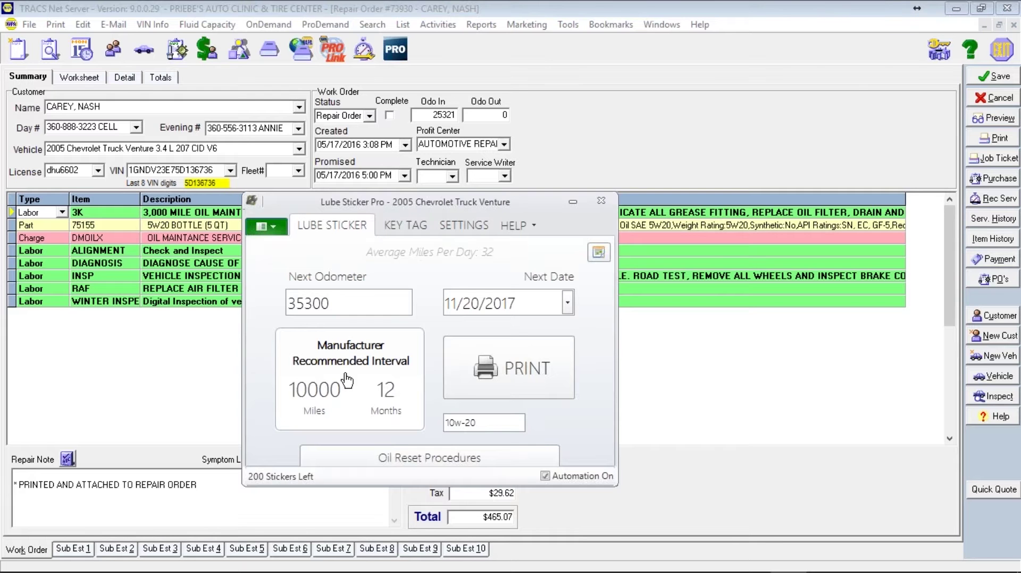
# - Reopen the general settings and set the interval method back to Preset Interval Selection
pyautogui.click(476, 228)
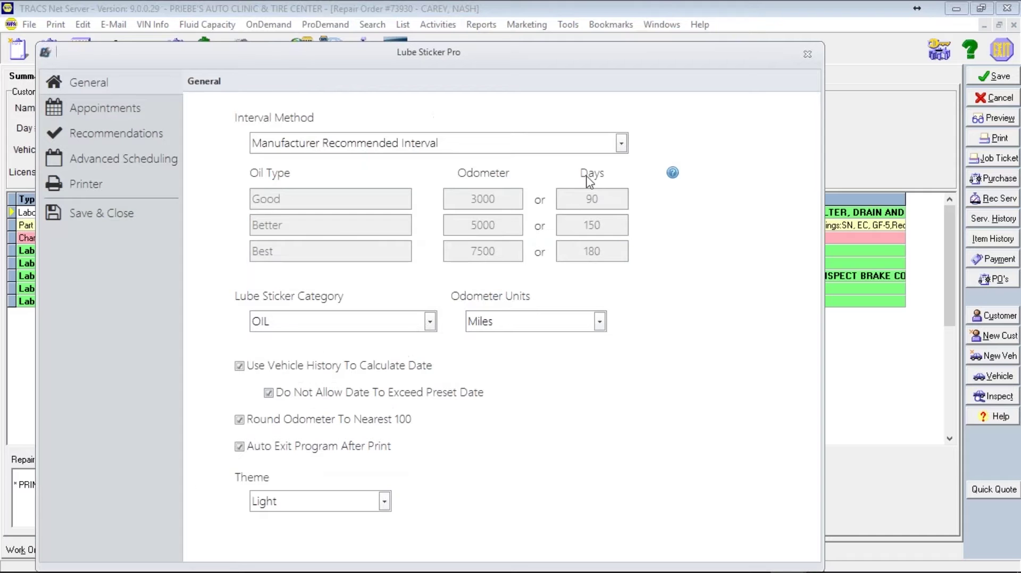
pyautogui.click(620, 140)
pyautogui.click(582, 182)
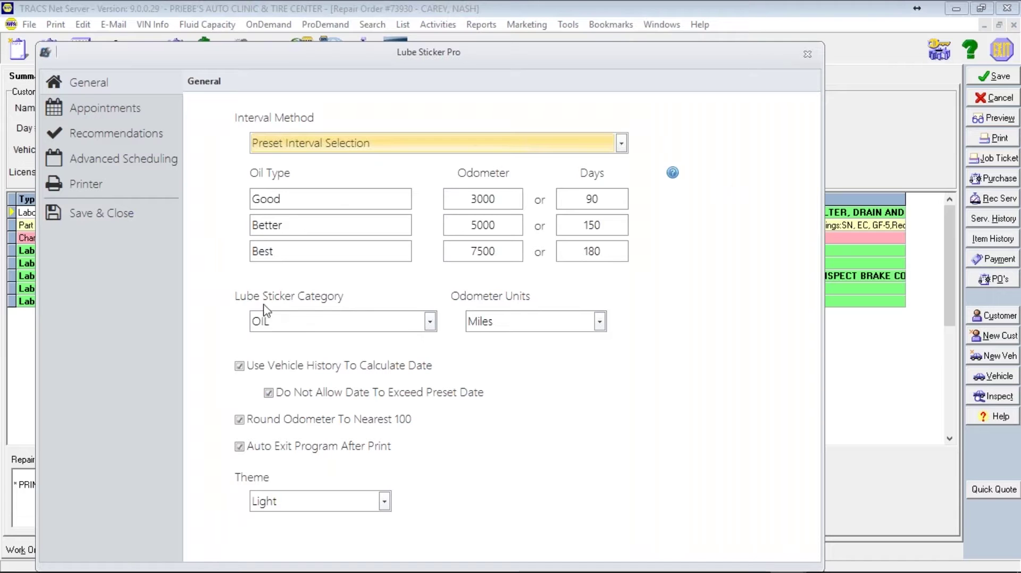
# - Choose OIL as the lube sticker category and Miles as the odometer units
pyautogui.click(430, 322)
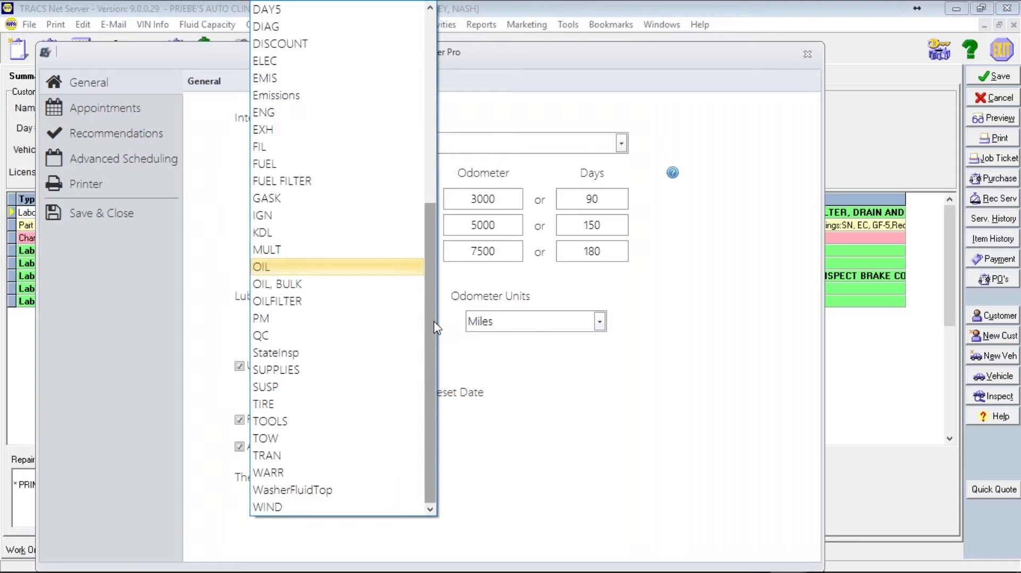
pyautogui.click(387, 269)
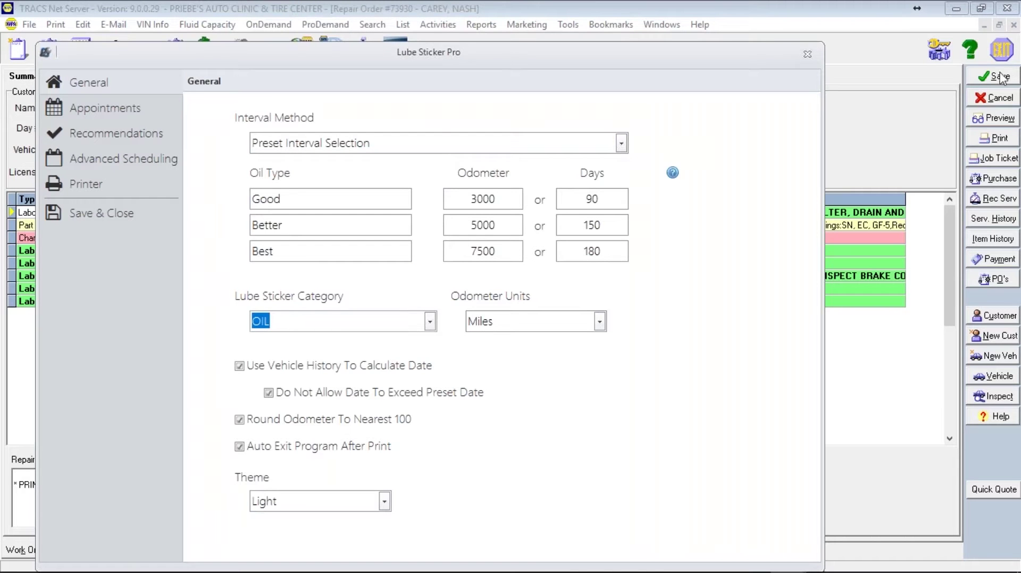
pyautogui.click(1012, 34)
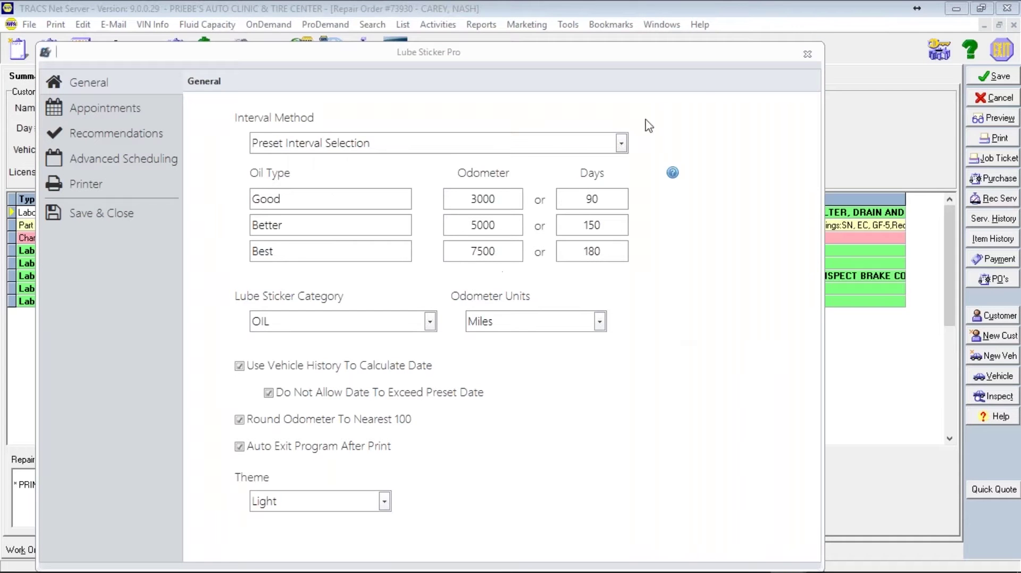
pyautogui.click(268, 322)
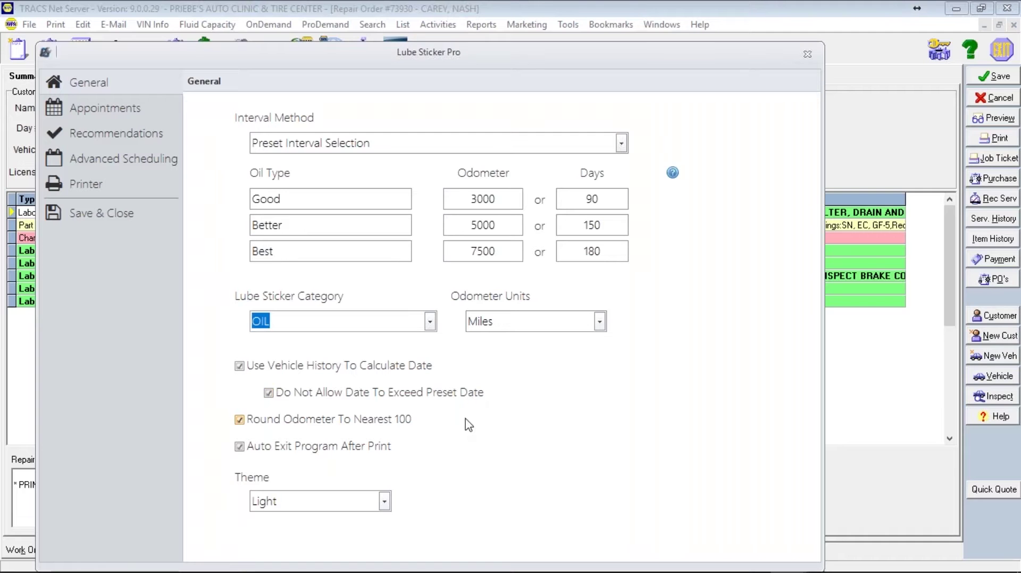
pyautogui.click(430, 322)
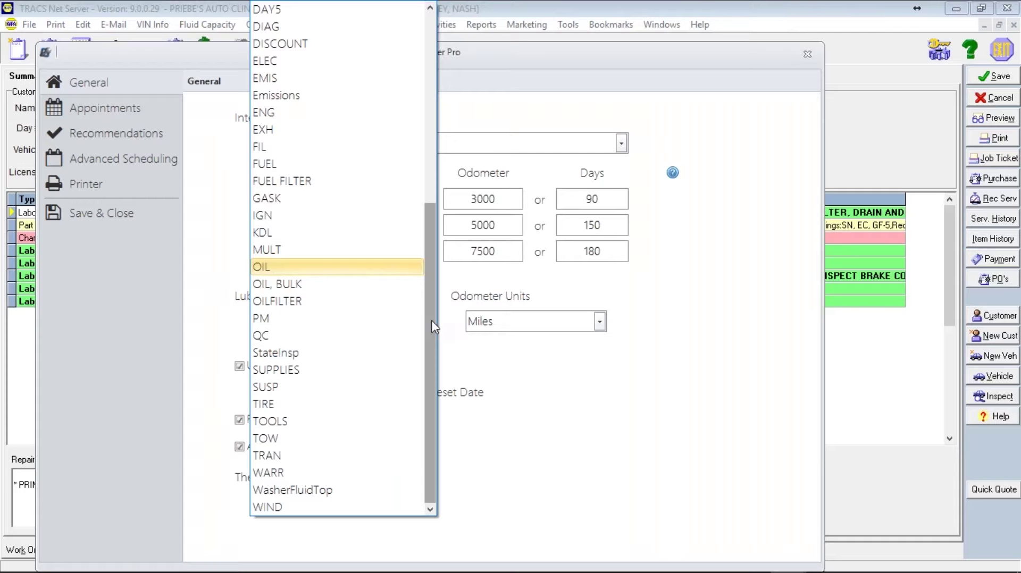
pyautogui.click(404, 274)
pyautogui.click(287, 315)
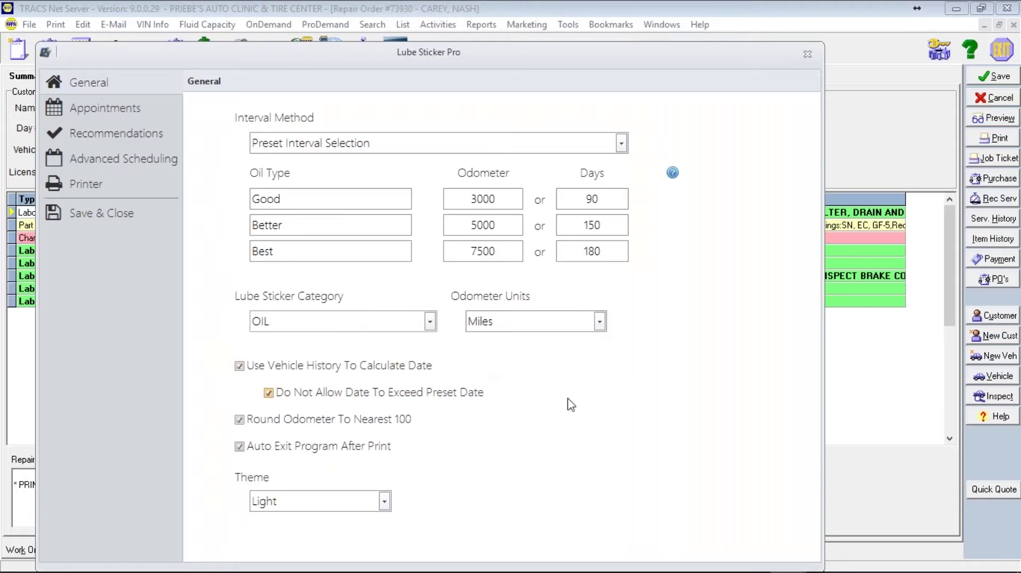
pyautogui.click(600, 322)
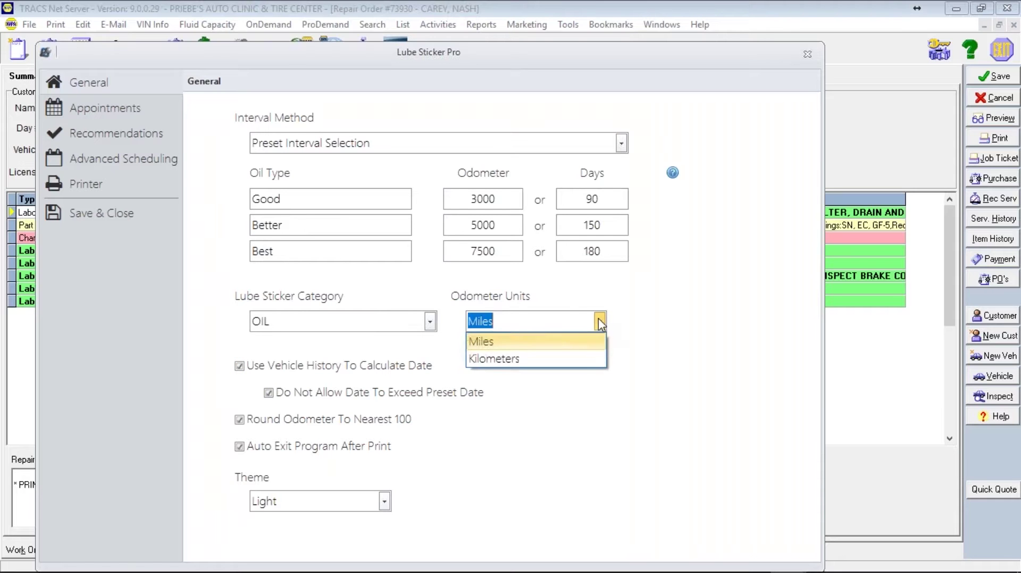
pyautogui.click(580, 345)
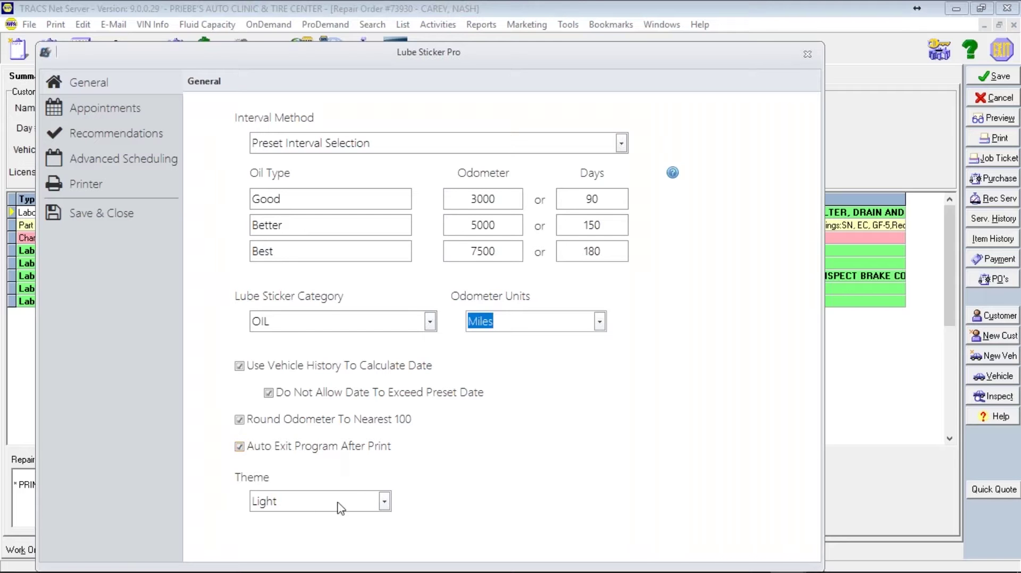
# - Set the theme to Dark, then save and close the settings
pyautogui.click(385, 503)
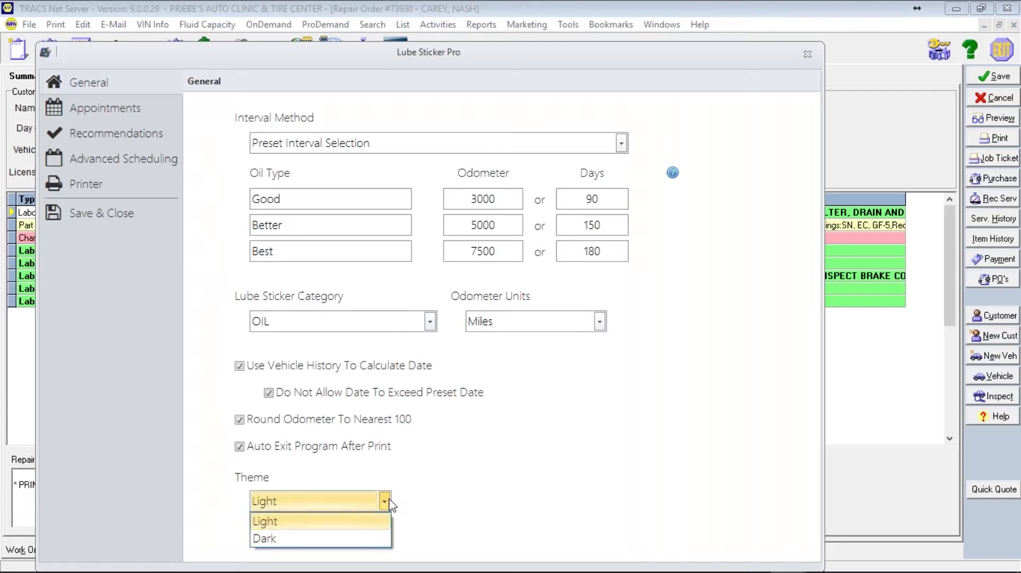
pyautogui.click(354, 532)
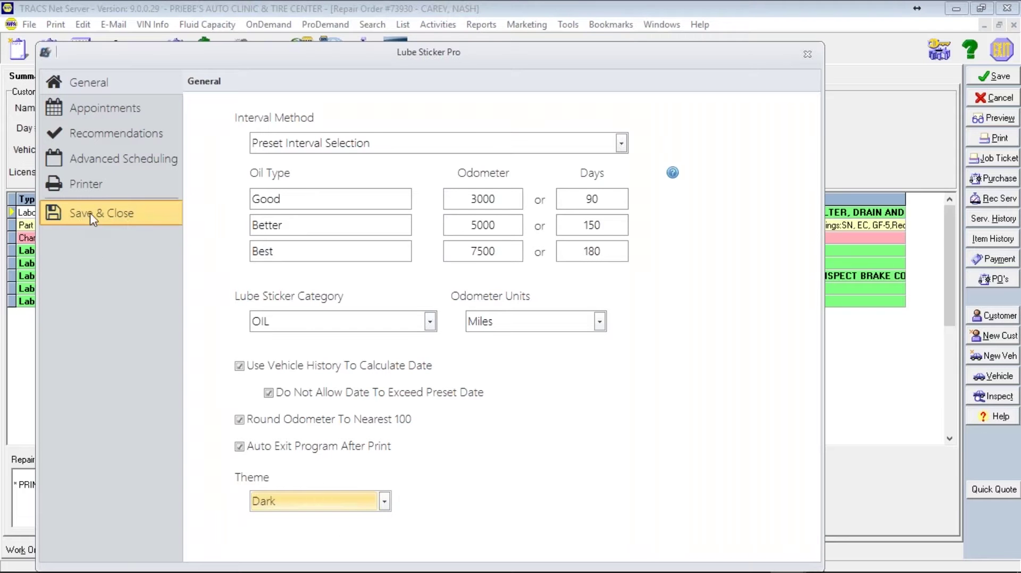
pyautogui.click(101, 220)
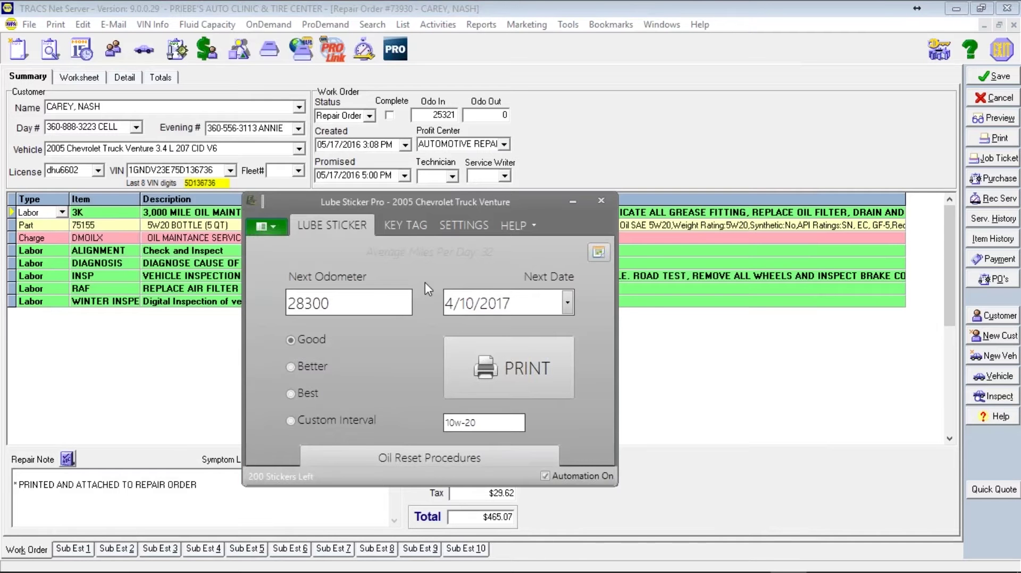
# - In the appointment settings, mark the shop as open on Saturday, and switch Monday off and back on
pyautogui.click(478, 222)
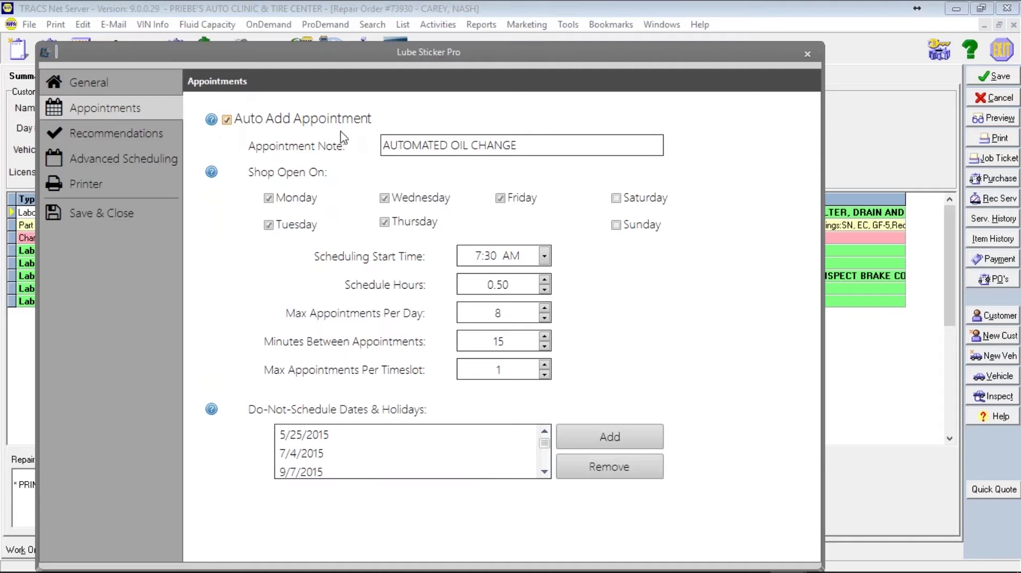
pyautogui.moveTo(525, 140); pyautogui.dragTo(358, 133)
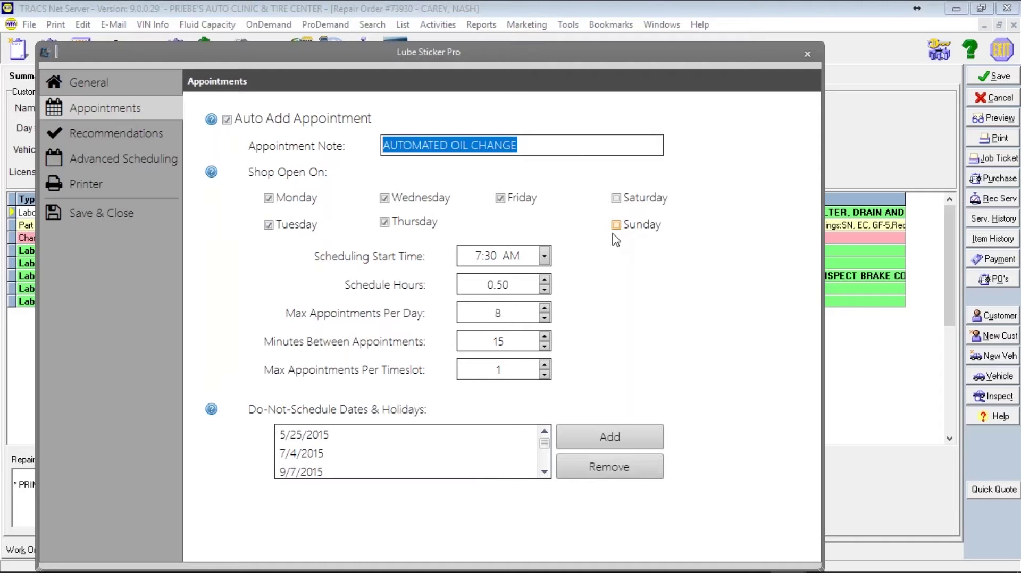
pyautogui.click(617, 199)
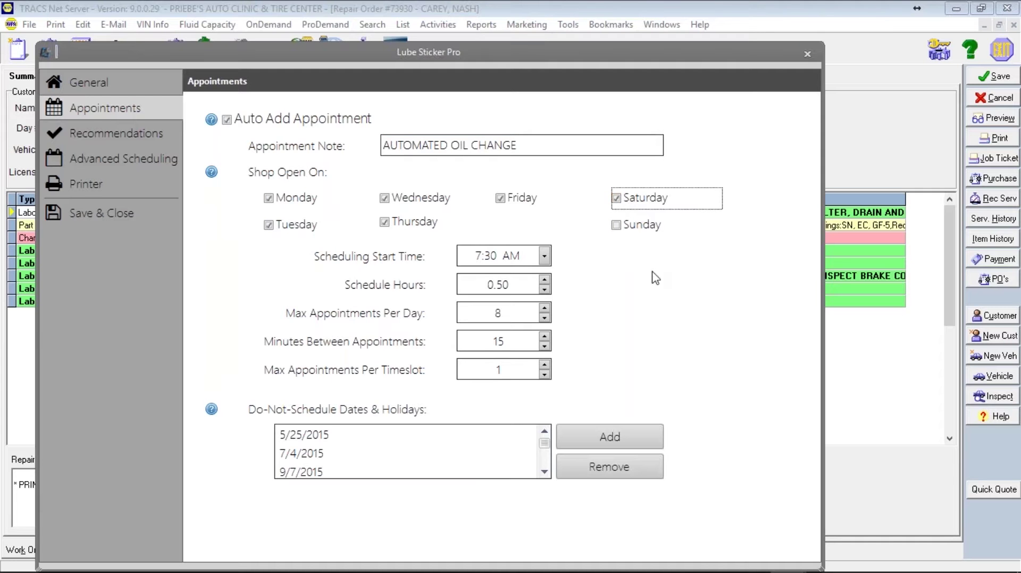
pyautogui.click(268, 200)
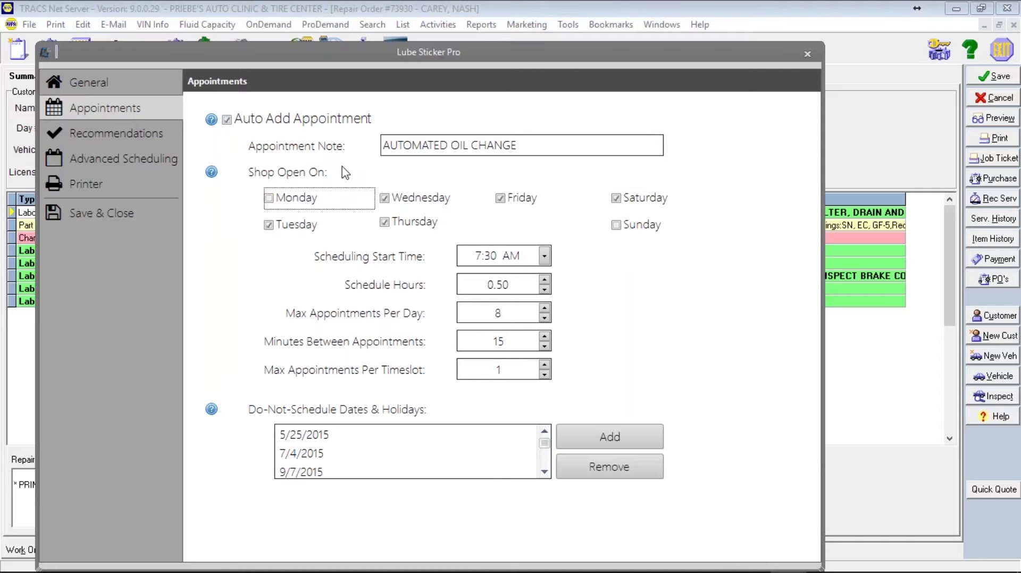
pyautogui.click(269, 199)
# - Review the scheduling start time, schedule hours, maximum appointments per day, minutes between appointments and maximum per timeslot
pyautogui.click(481, 258)
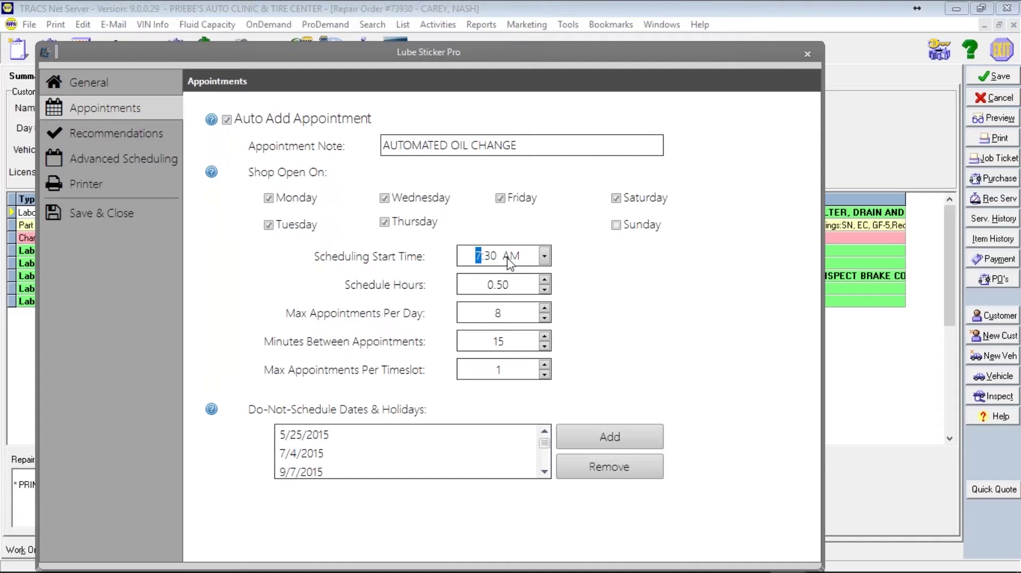
pyautogui.click(501, 287)
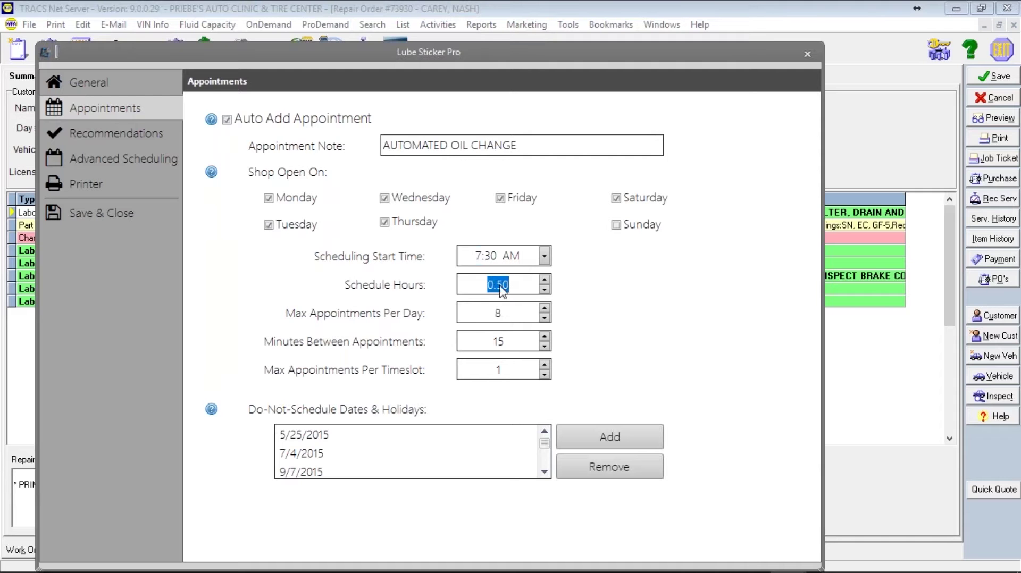
pyautogui.click(503, 318)
pyautogui.click(500, 347)
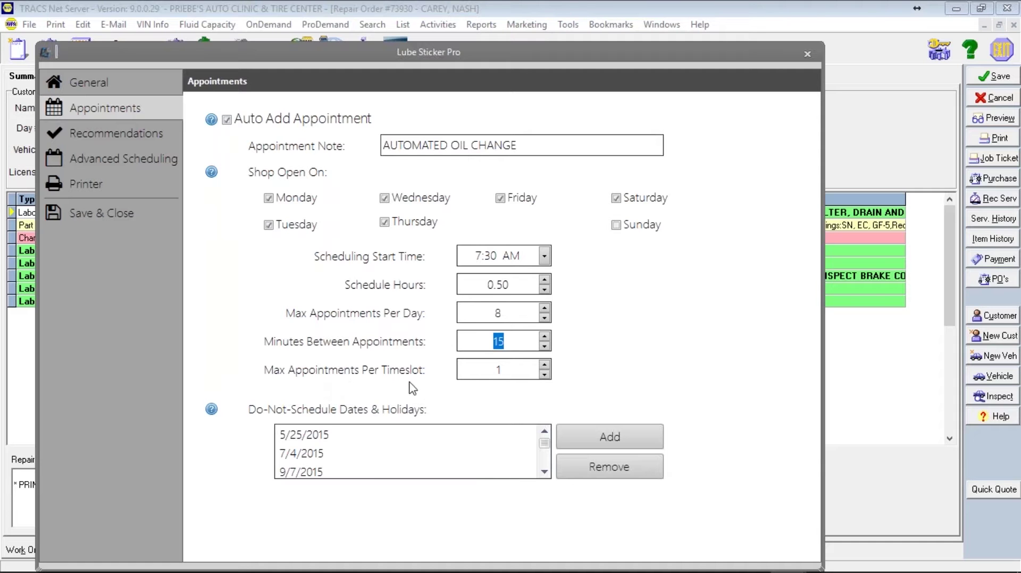
pyautogui.press('Tab')
pyautogui.press('Up')
pyautogui.press('Down')
# - Look through the do-not-schedule dates and holidays and add 3/8/2017 to the list
pyautogui.click(544, 472)
pyautogui.click(543, 472)
pyautogui.scroll(-20, 542, 478)
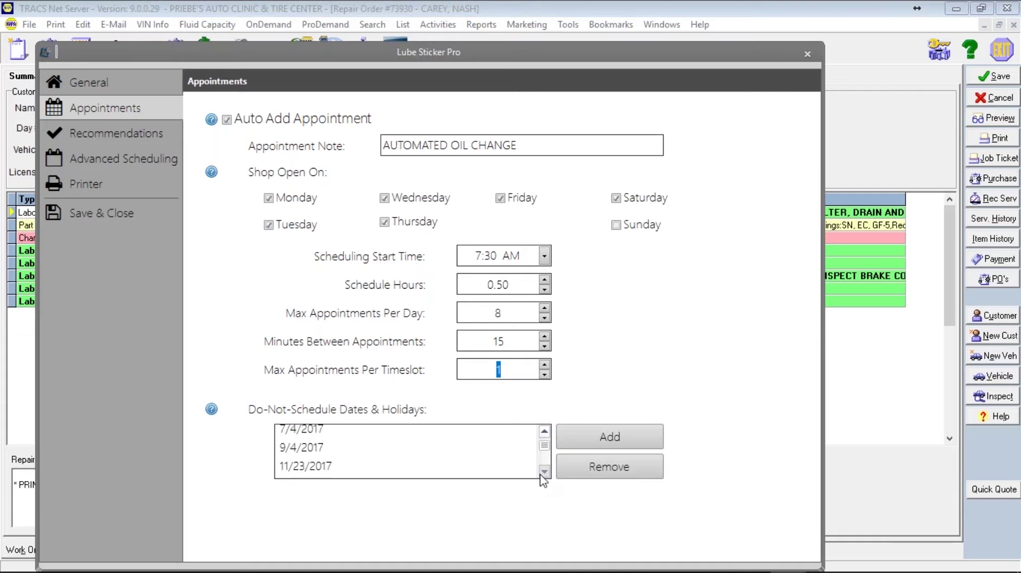
pyautogui.scroll(-5, 543, 476)
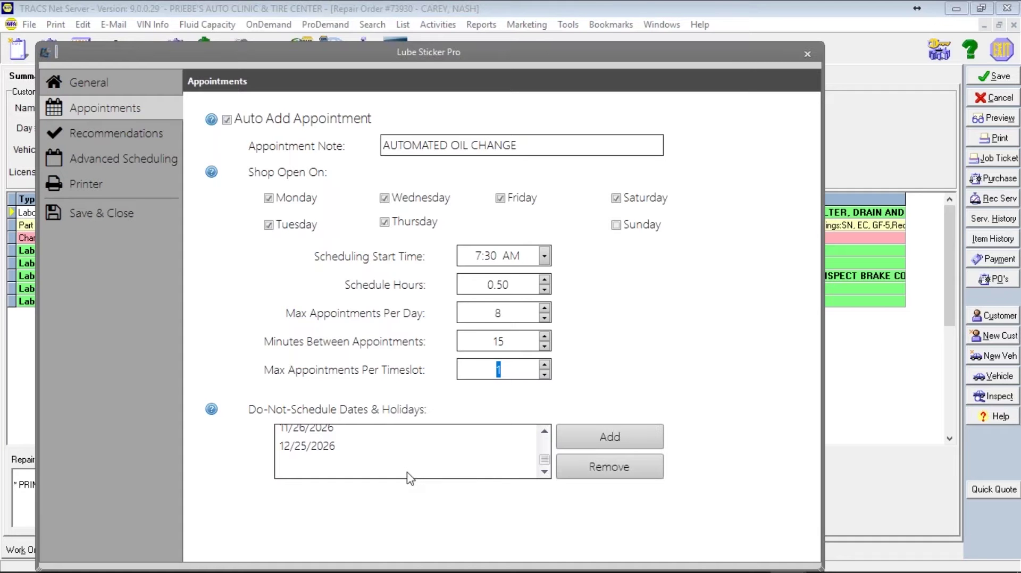
pyautogui.click(611, 440)
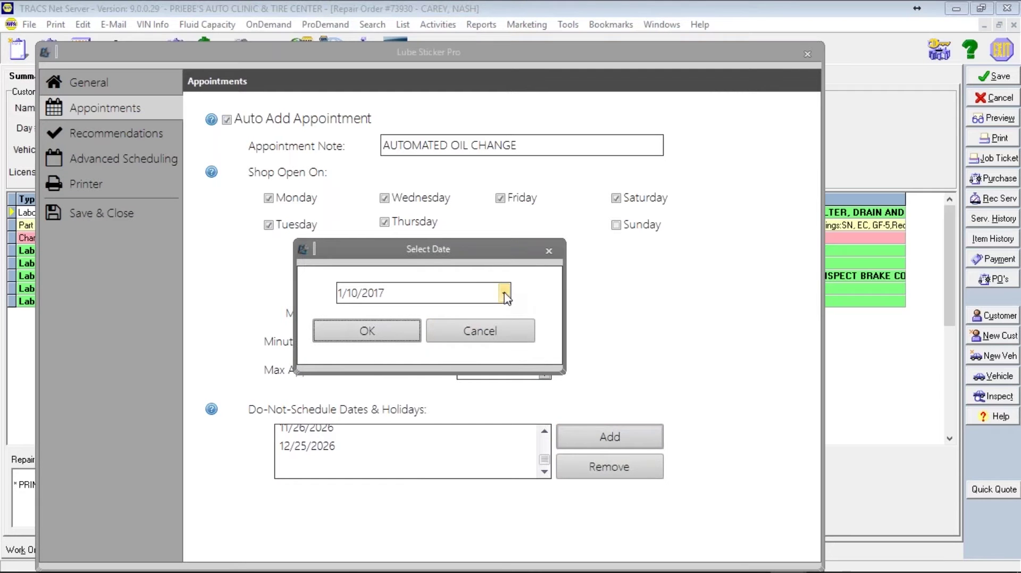
pyautogui.click(505, 294)
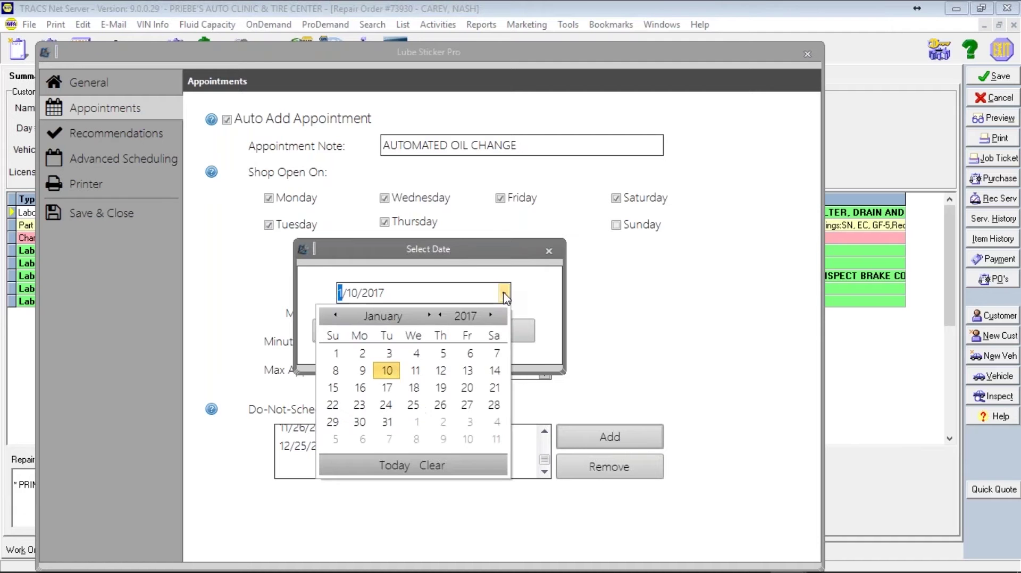
pyautogui.click(428, 316)
pyautogui.click(429, 316)
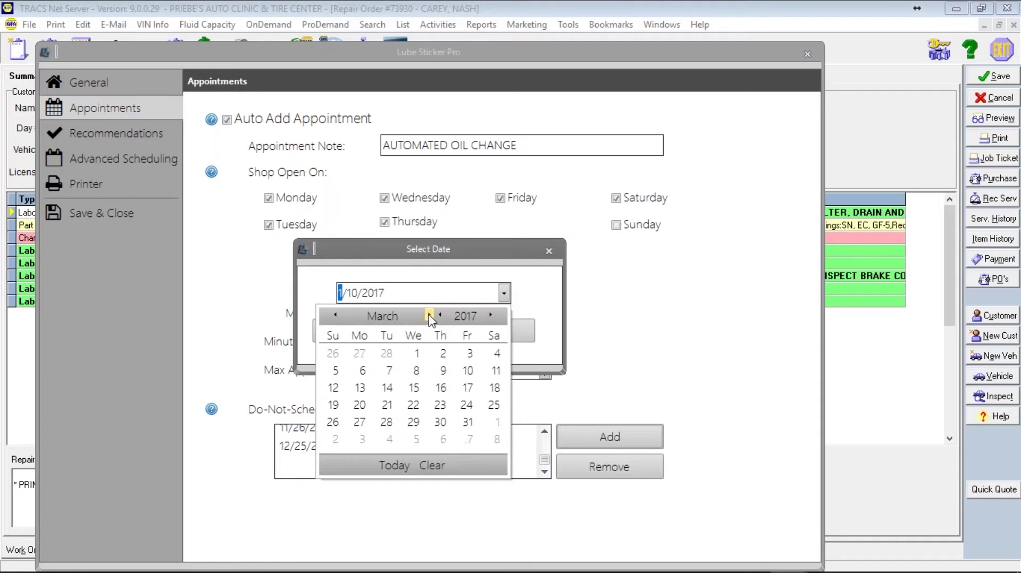
pyautogui.click(420, 370)
pyautogui.click(402, 335)
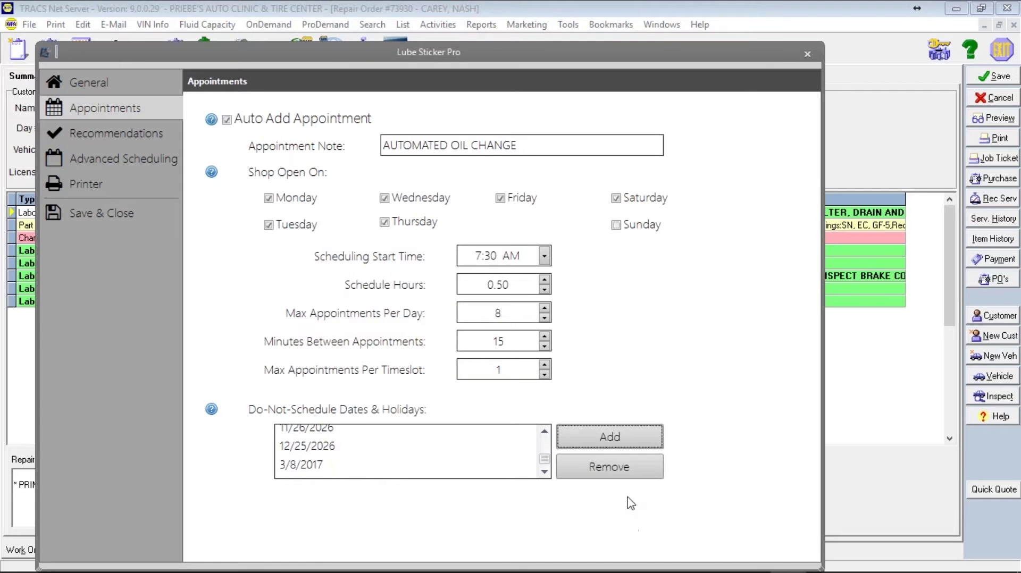
# - Remove 3/8/2017 from the do-not-schedule dates and holidays
pyautogui.click(543, 474)
pyautogui.click(545, 476)
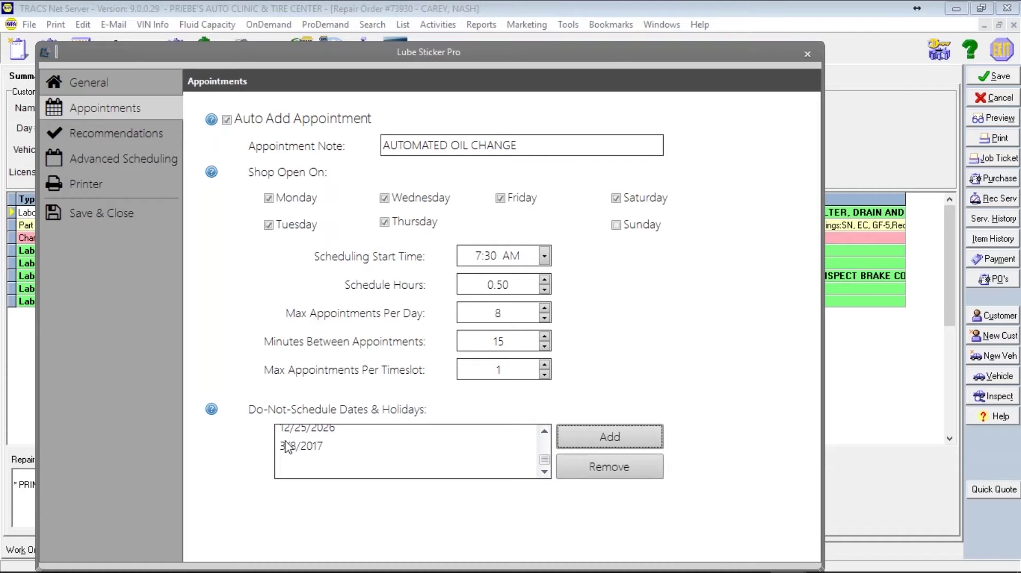
pyautogui.click(310, 451)
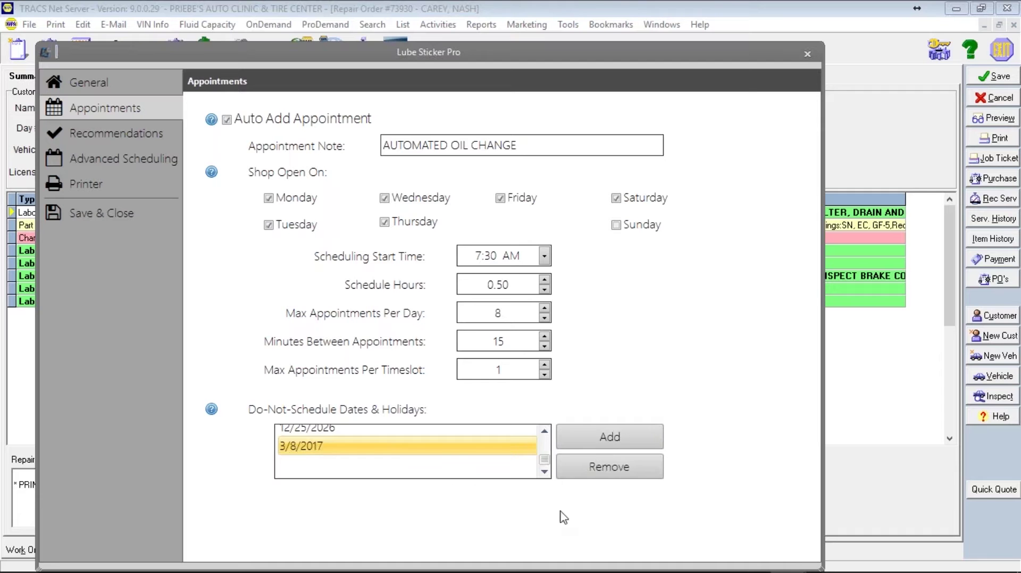
pyautogui.click(603, 471)
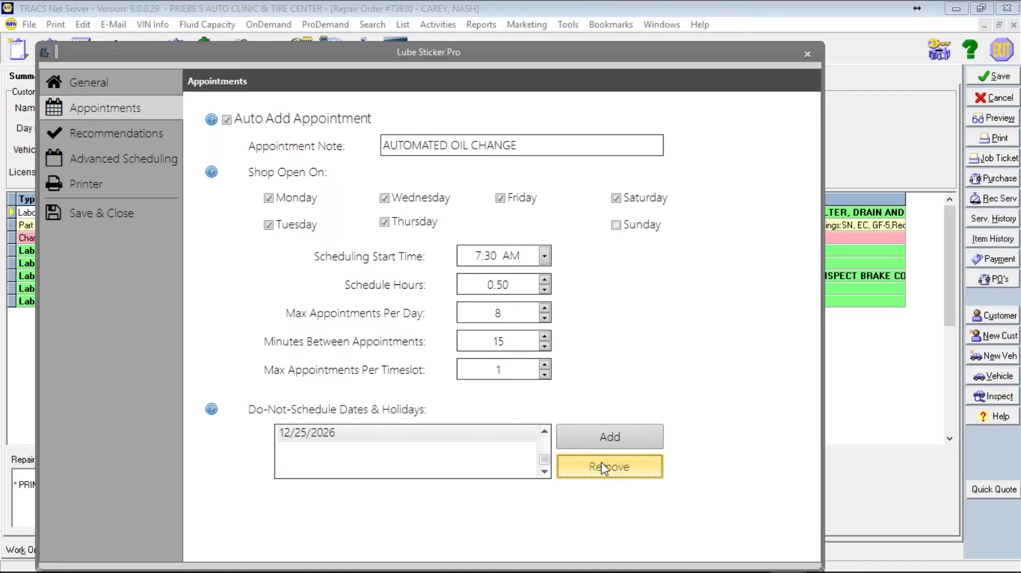
# - Open the recommendation settings and review the text of the automatically added recommendation
pyautogui.click(133, 138)
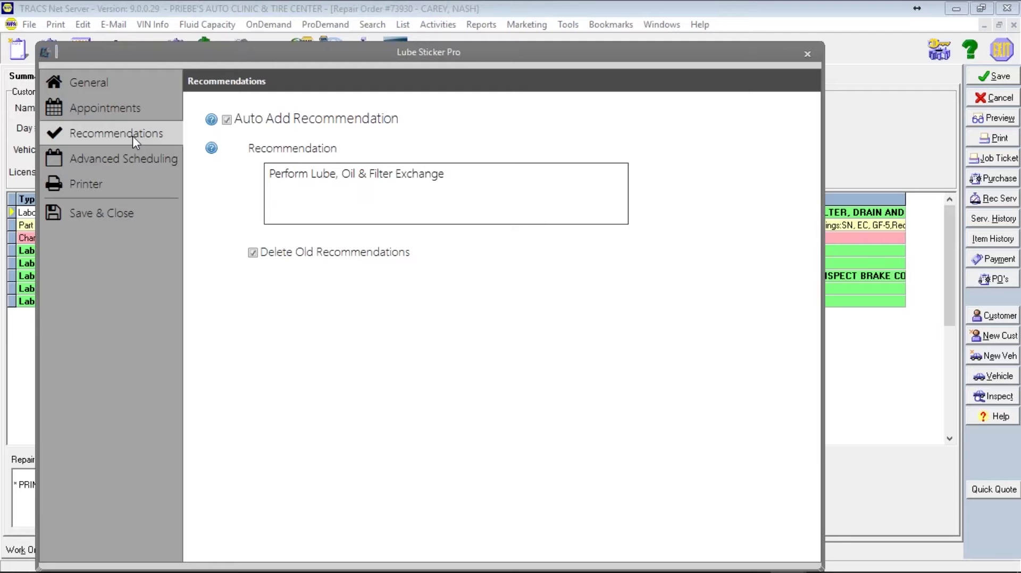
pyautogui.click(472, 175)
pyautogui.moveTo(473, 175); pyautogui.dragTo(251, 147)
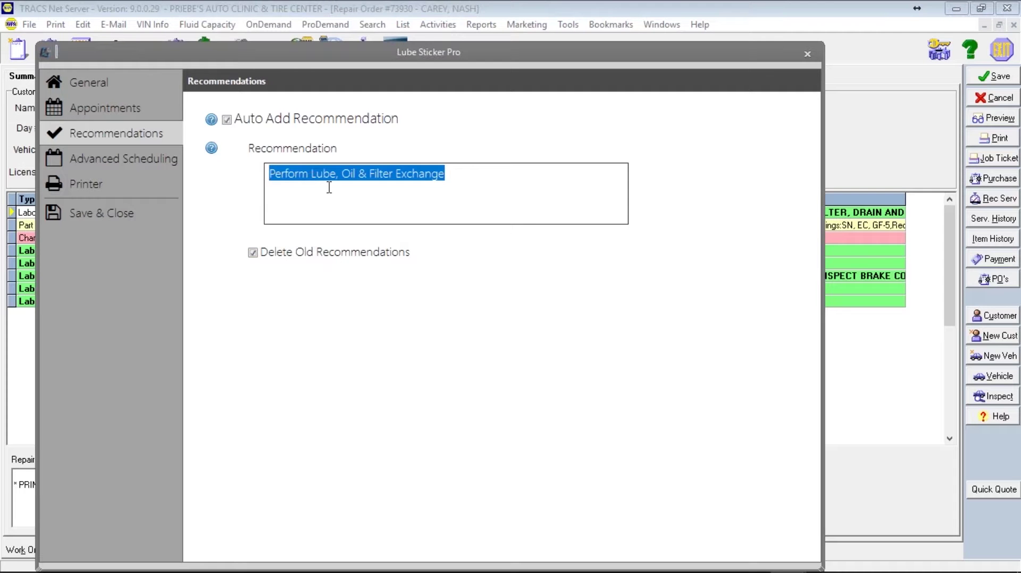
pyautogui.moveTo(454, 175); pyautogui.dragTo(223, 177)
pyautogui.click(481, 172)
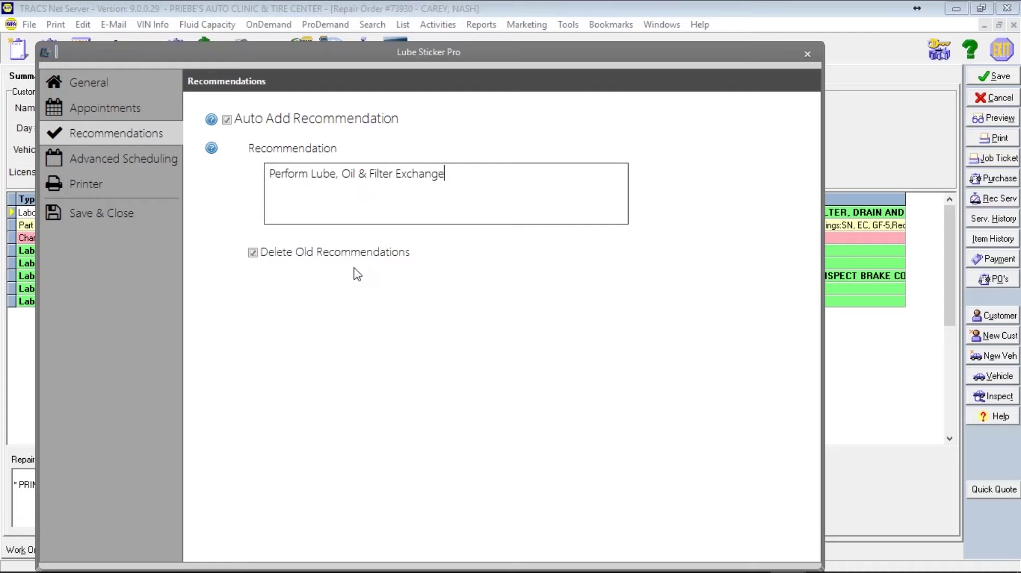
# - Open the INSP - VEHICLE INSPECTION job in Advanced Scheduling and review its canned job choices and its odometer and days intervals
pyautogui.click(140, 162)
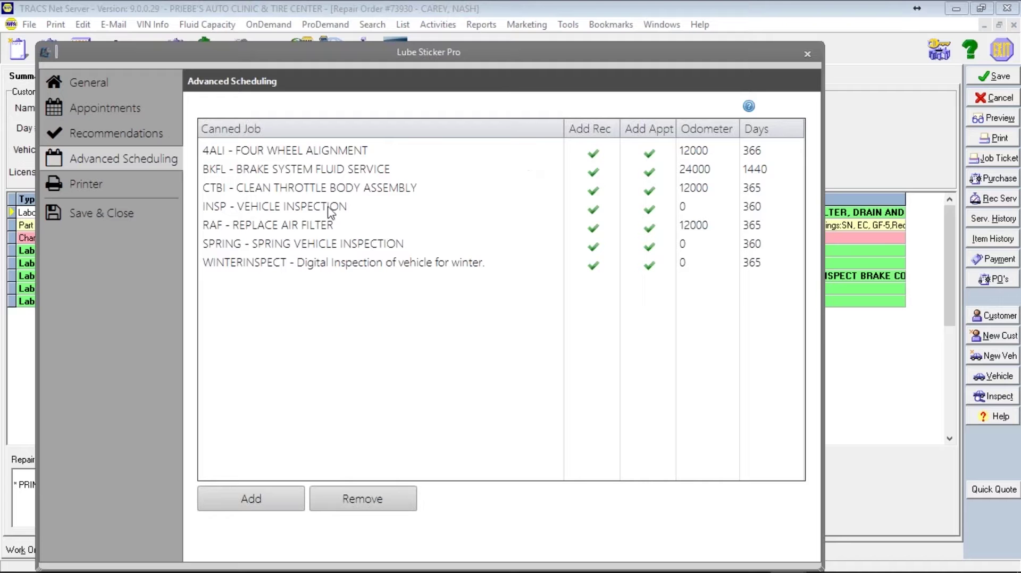
pyautogui.doubleClick(311, 210)
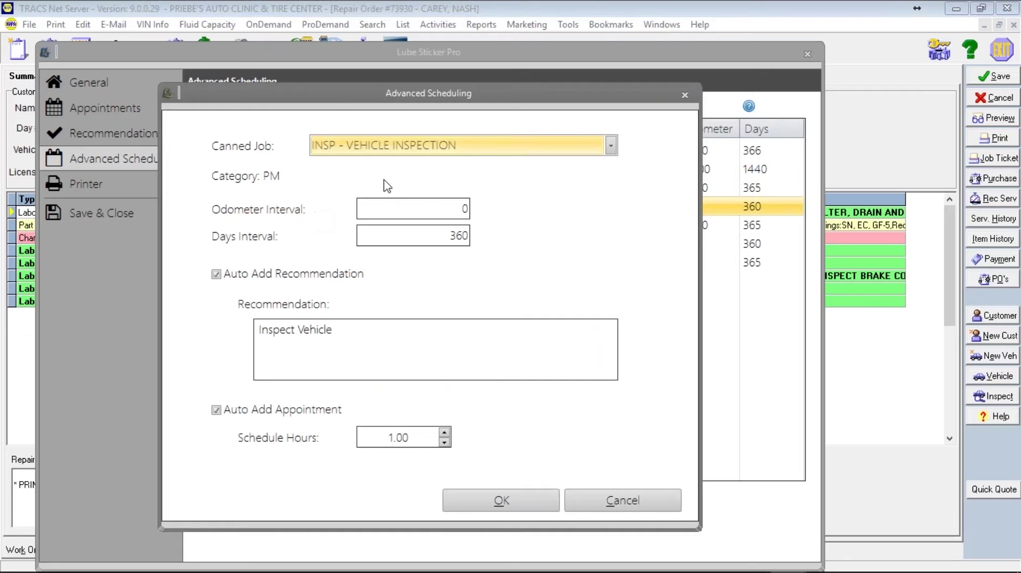
pyautogui.click(611, 146)
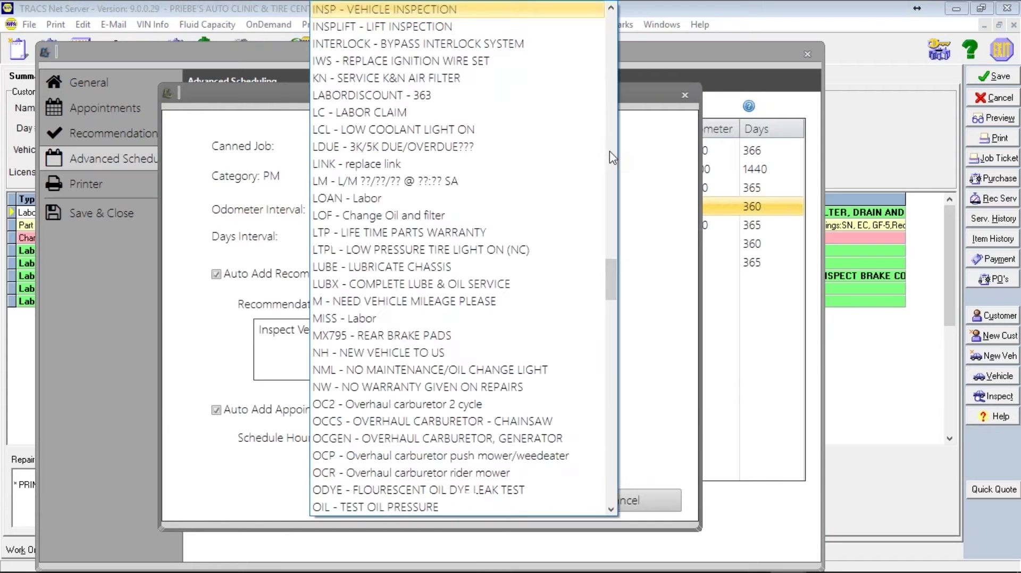
pyautogui.click(538, 12)
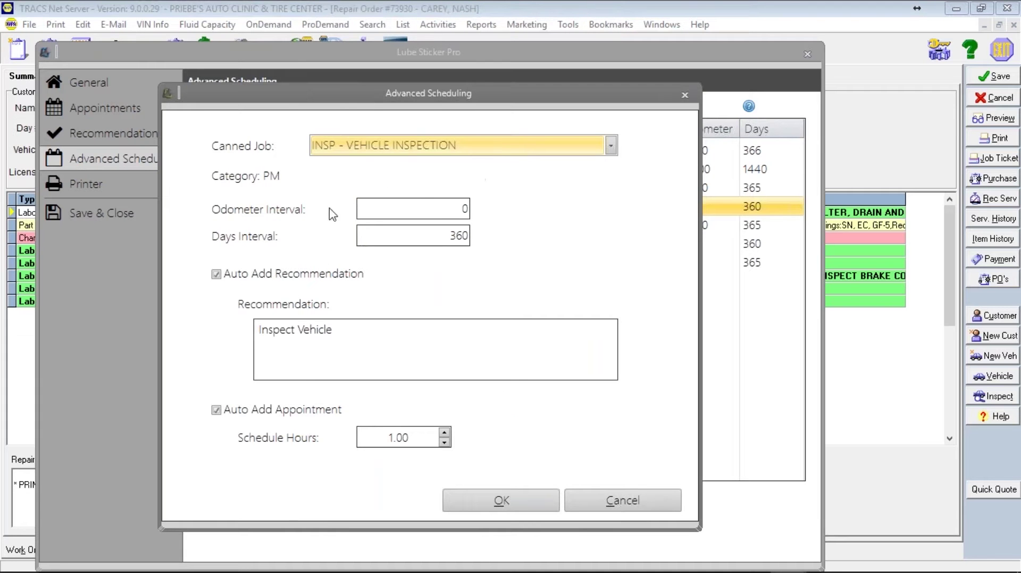
pyautogui.click(446, 215)
pyautogui.click(440, 240)
# - Try an odometer interval of 12000 for the vehicle inspection job, clear it again, check the recommendation text and close the job
pyautogui.click(457, 214)
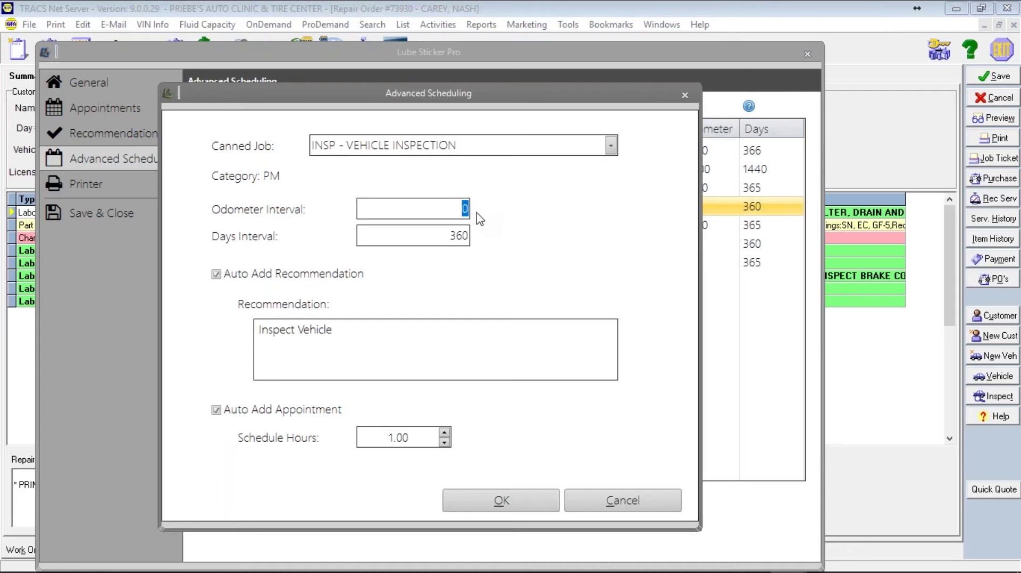
pyautogui.write('12000')
pyautogui.press('BackSpace')
pyautogui.press('BackSpace')
pyautogui.press('BackSpace')
pyautogui.press('BackSpace')
pyautogui.press('BackSpace')
pyautogui.moveTo(348, 336); pyautogui.dragTo(242, 325)
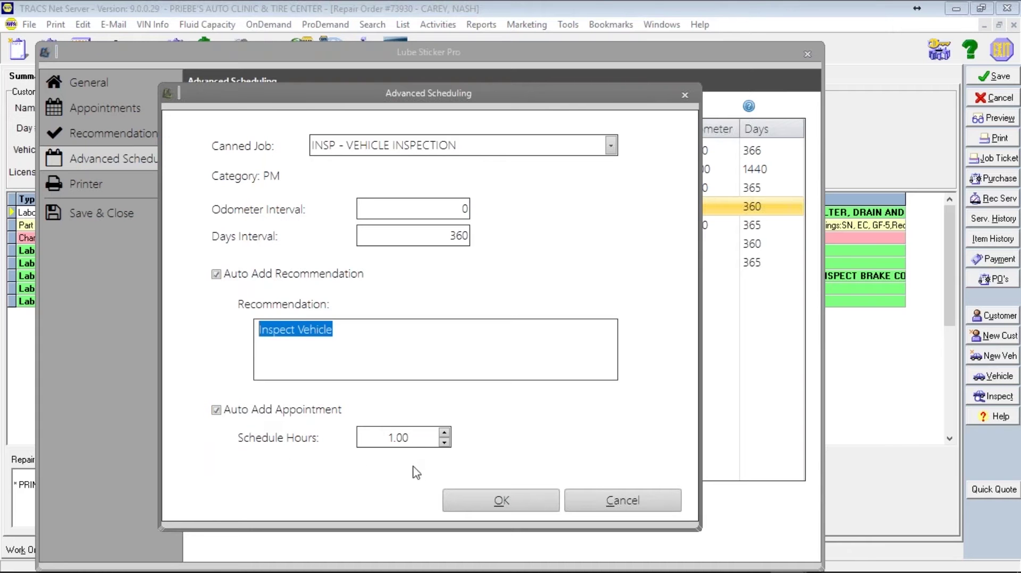
pyautogui.click(466, 499)
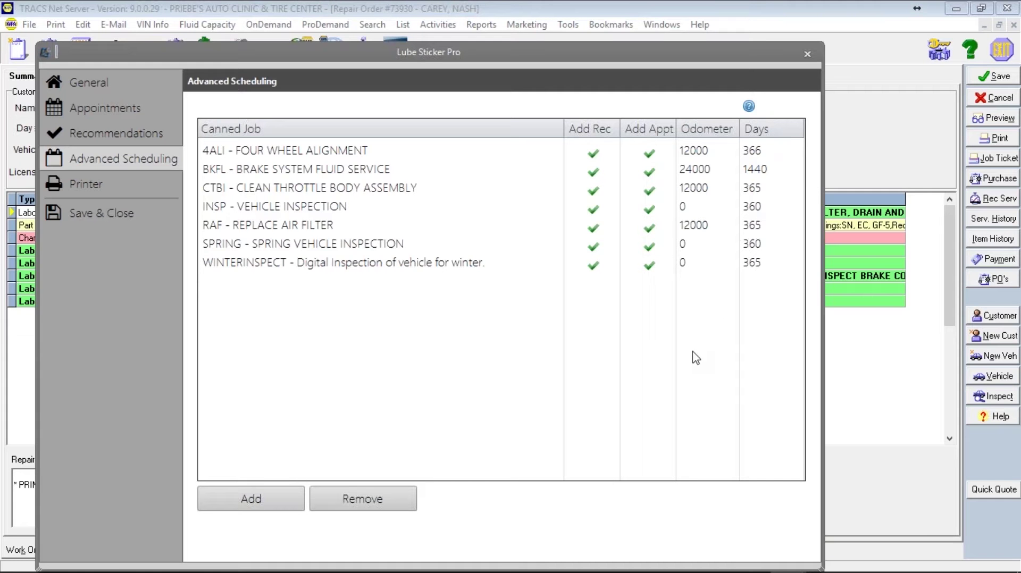
# - Move the settings window aside to compare the scheduled canned jobs with the repair order's labor lines, and bring it back
pyautogui.moveTo(369, 49); pyautogui.dragTo(649, 57)
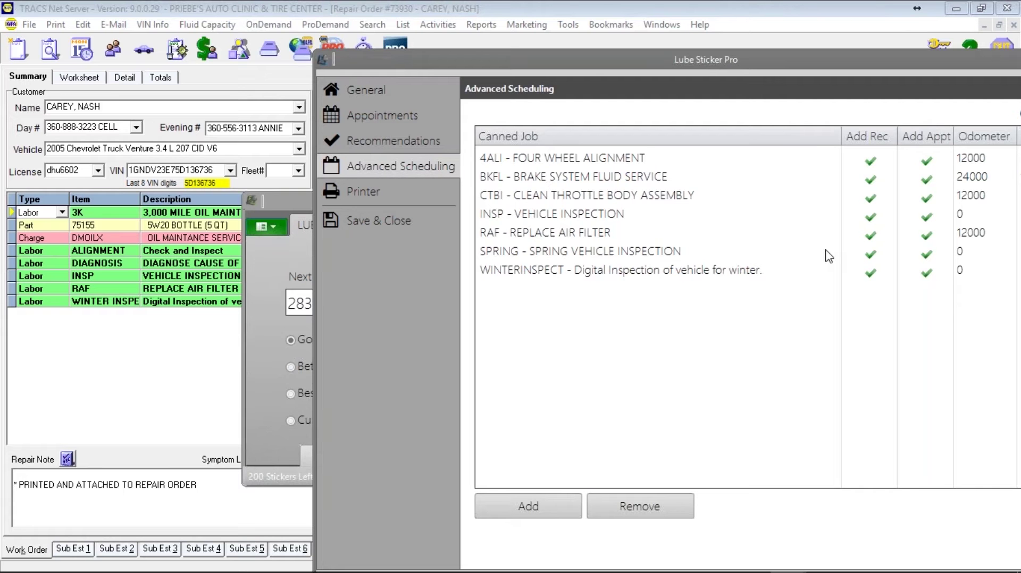
pyautogui.moveTo(577, 68); pyautogui.dragTo(367, 53)
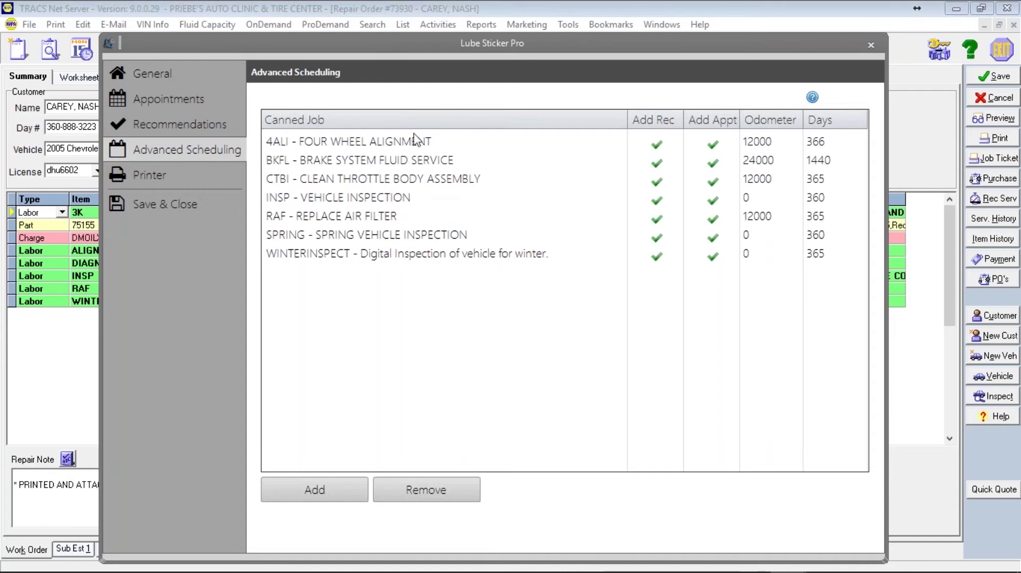
# - Choose Dymo as the lube sticker printer type, and save and close the settings
pyautogui.click(160, 177)
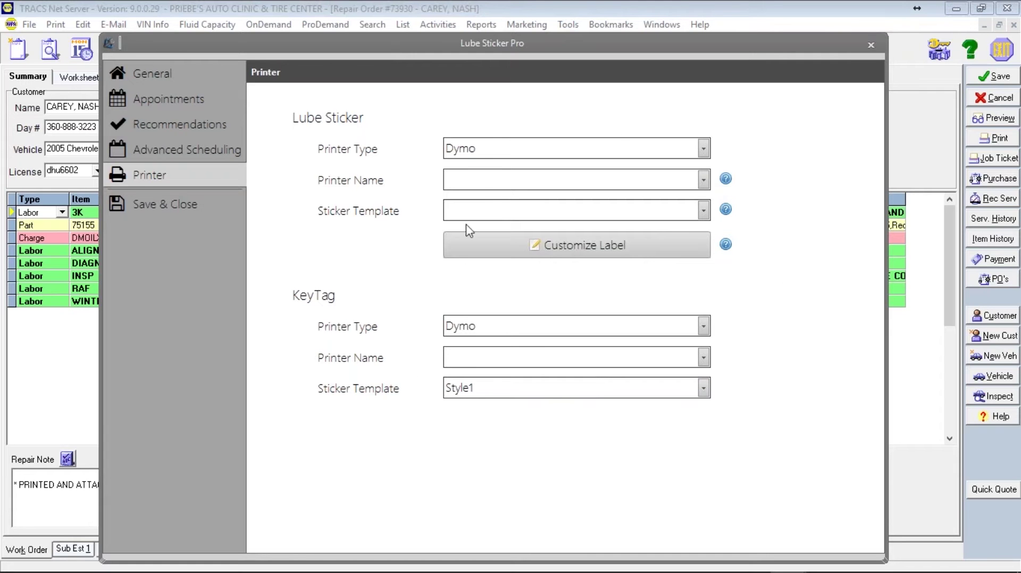
pyautogui.click(703, 149)
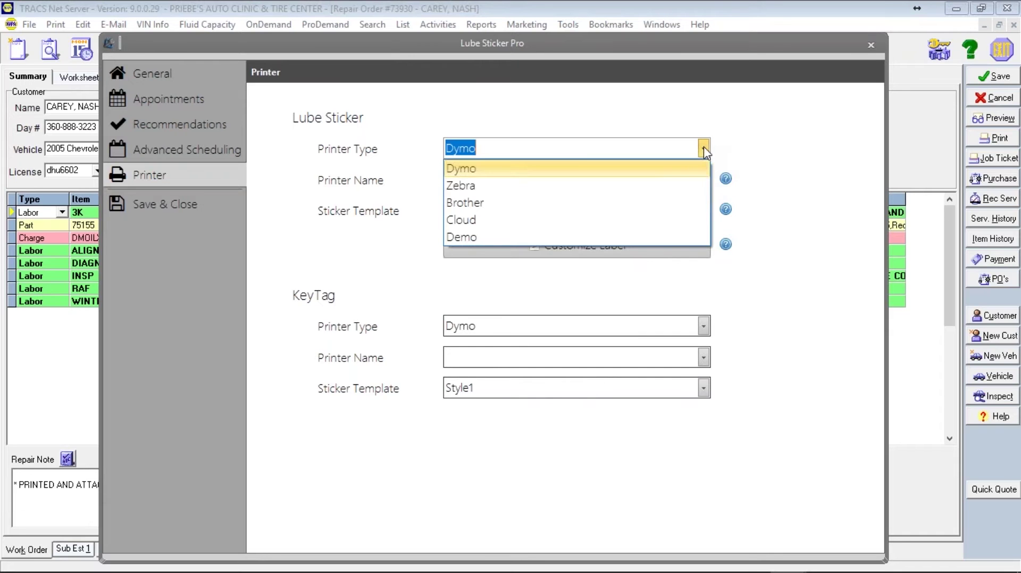
pyautogui.click(682, 171)
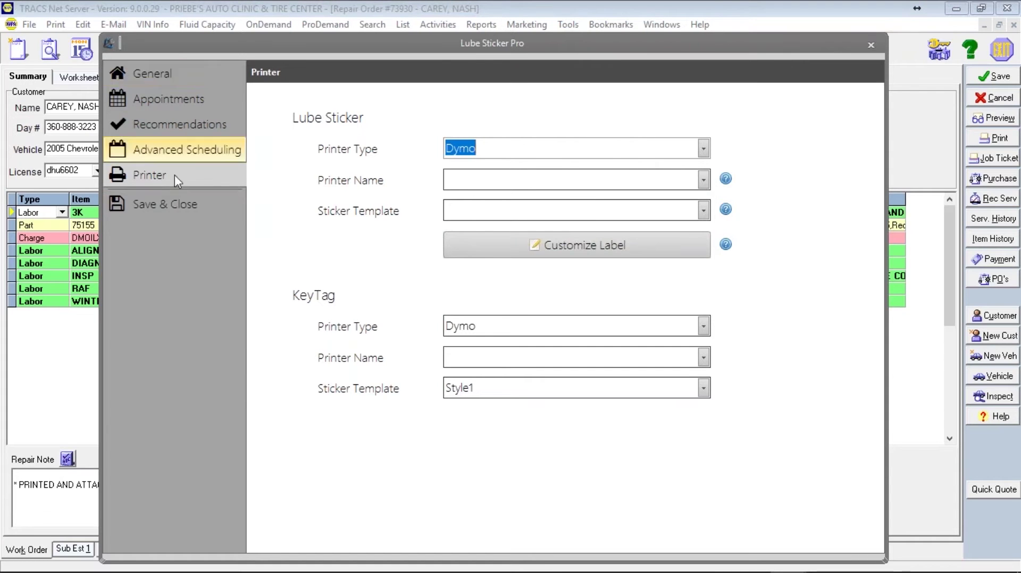
pyautogui.click(171, 206)
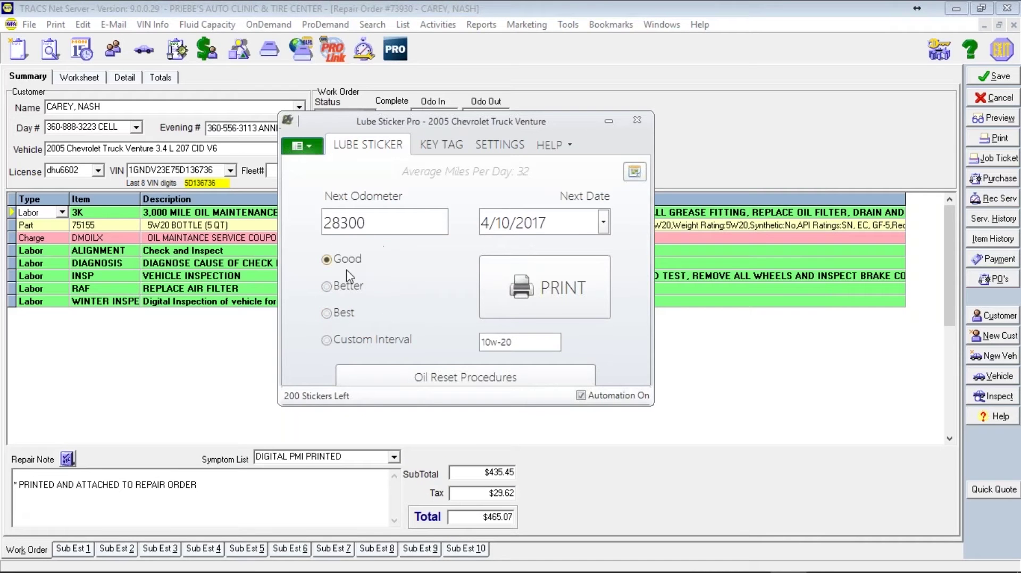
# - Compare the next odometer and next date for the Better and Best intervals, and return the lube sticker to Good
pyautogui.click(343, 286)
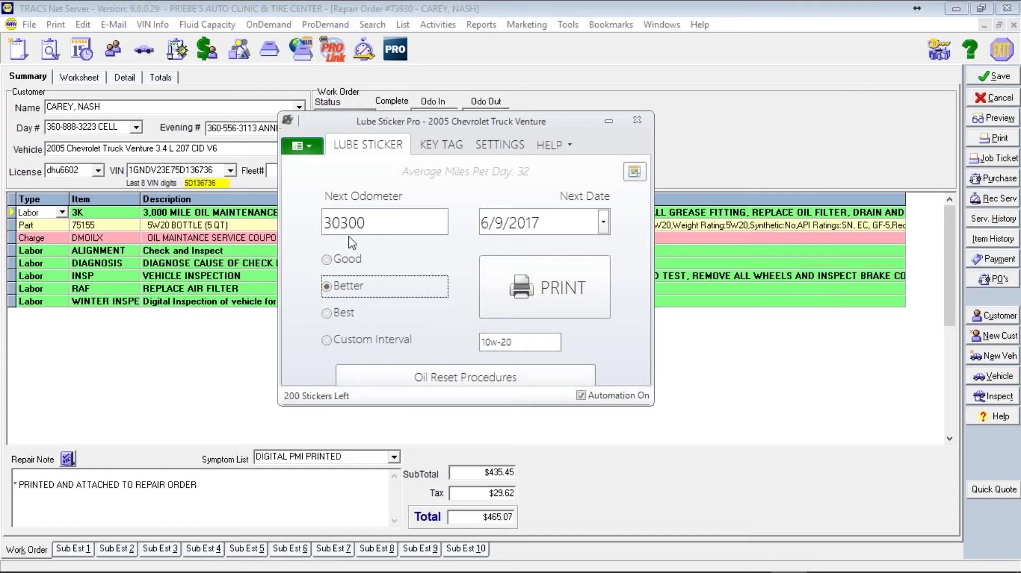
pyautogui.click(328, 314)
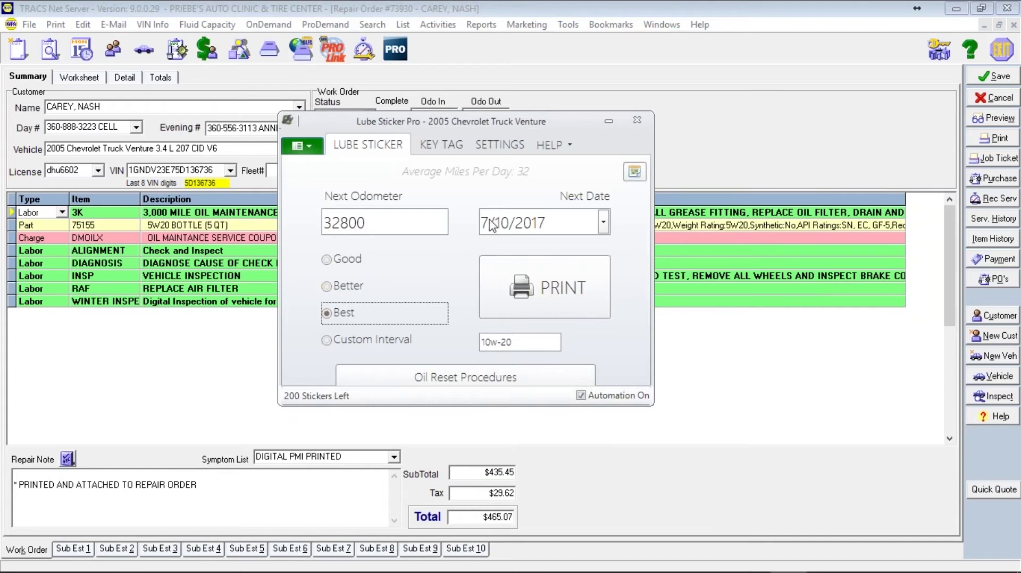
pyautogui.click(331, 285)
pyautogui.click(335, 260)
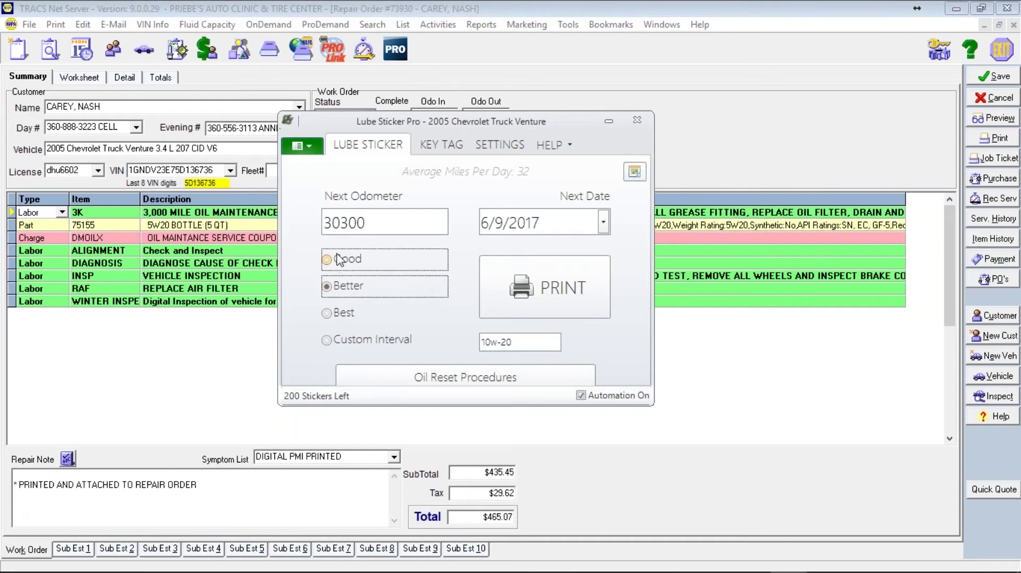
# - Cycle the lube sticker through the Best and Better intervals once more, ending on Good
pyautogui.click(348, 314)
pyautogui.click(353, 281)
pyautogui.click(355, 261)
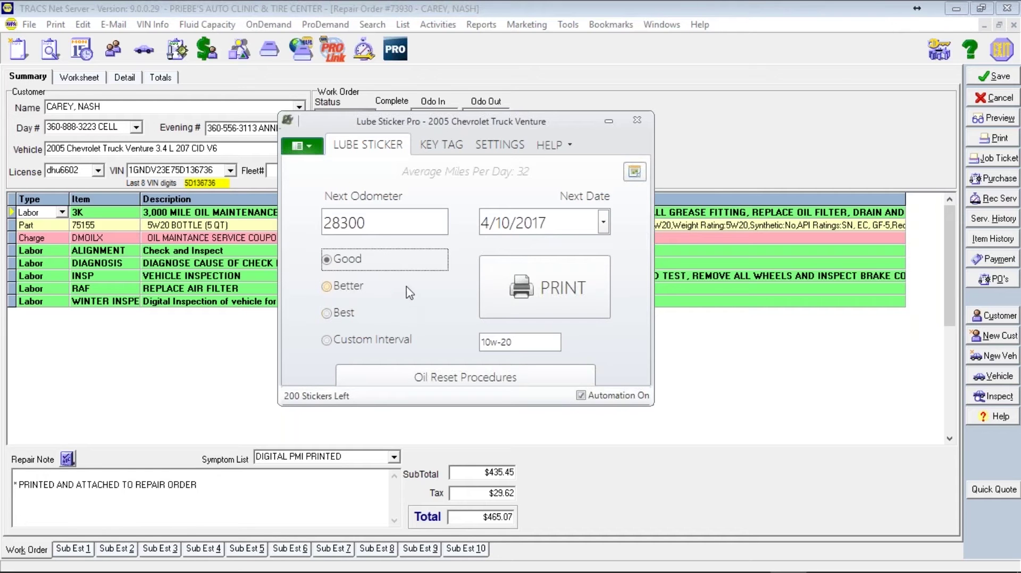
# - Update the current sticker count to 300
pyautogui.click(304, 400)
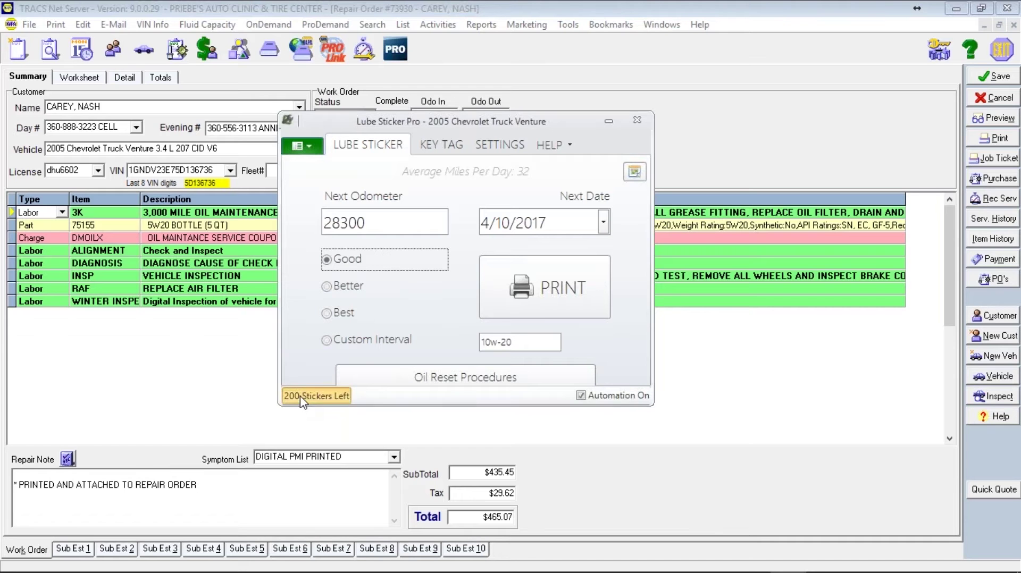
pyautogui.moveTo(338, 251); pyautogui.dragTo(306, 253)
pyautogui.write('300')
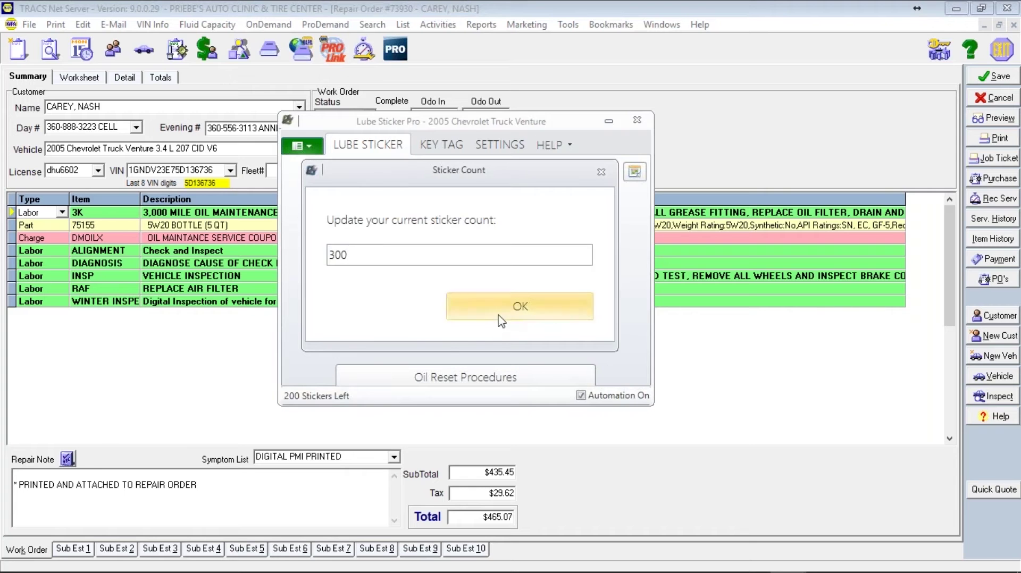
pyautogui.click(503, 312)
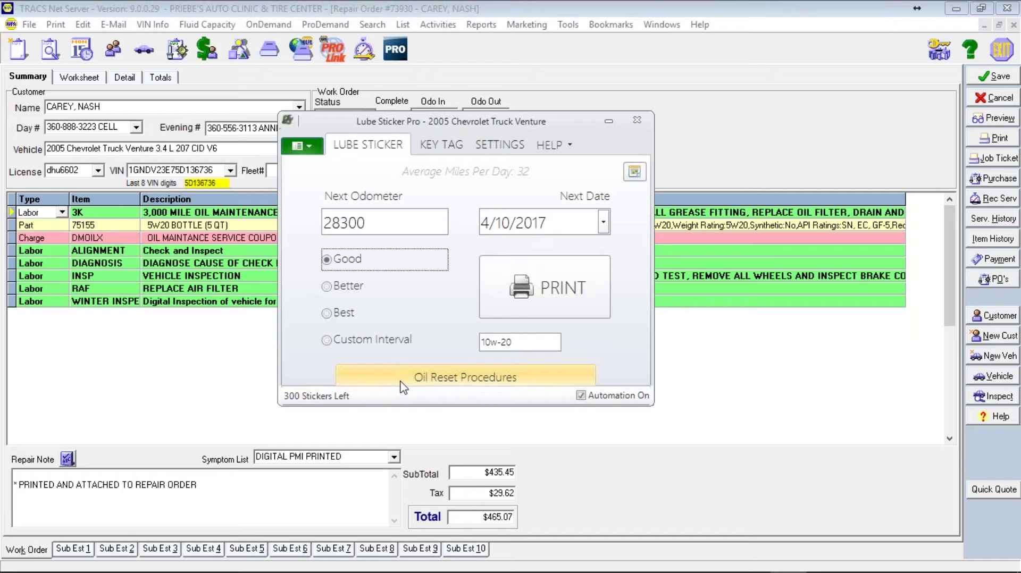
# - Look up the oil reset procedure for the repair order's 2005 Chevrolet Venture, close it and go to the repair note
pyautogui.click(421, 379)
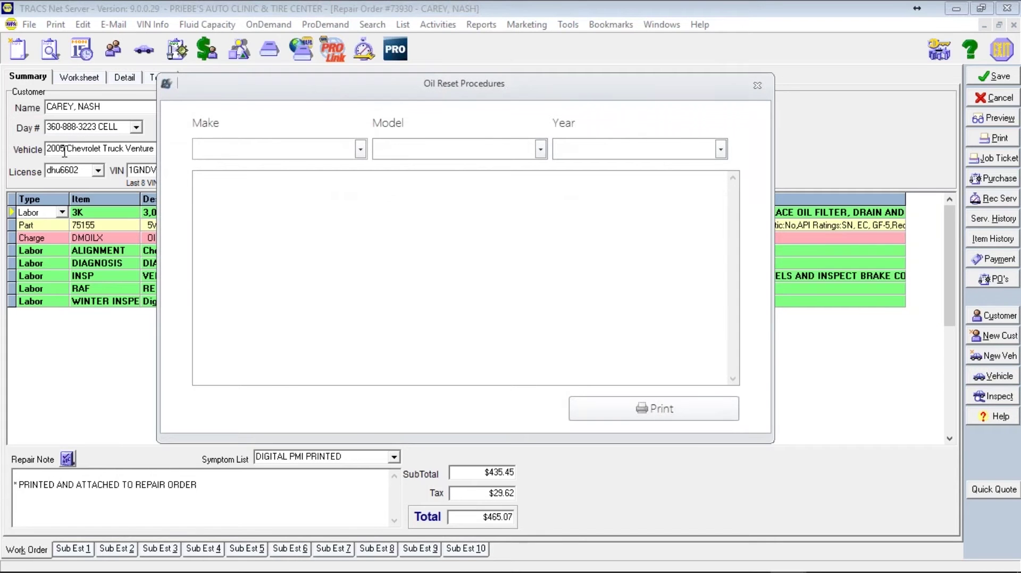
pyautogui.moveTo(86, 152); pyautogui.dragTo(41, 154)
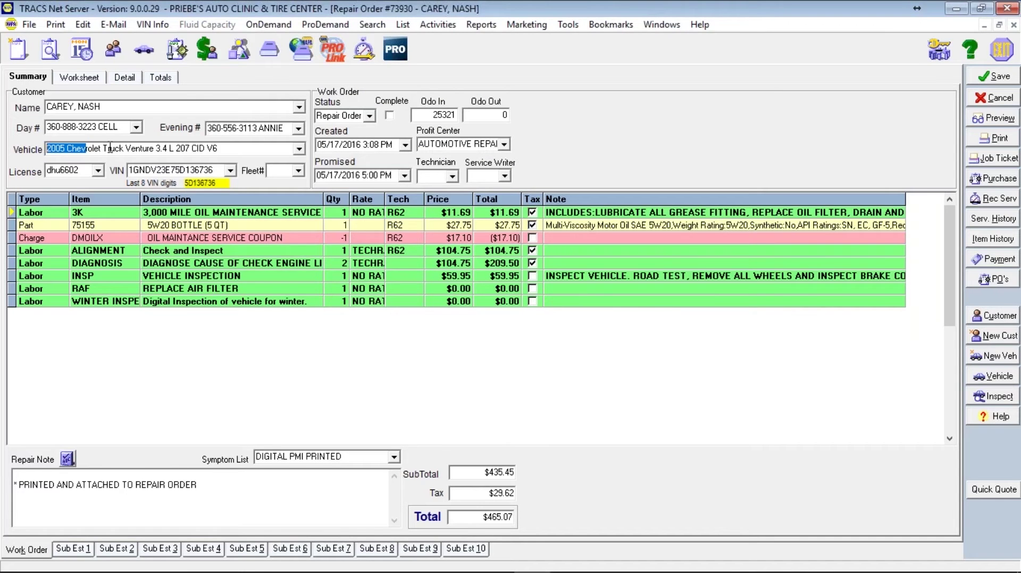
pyautogui.hotkey('alt', 'Tab')
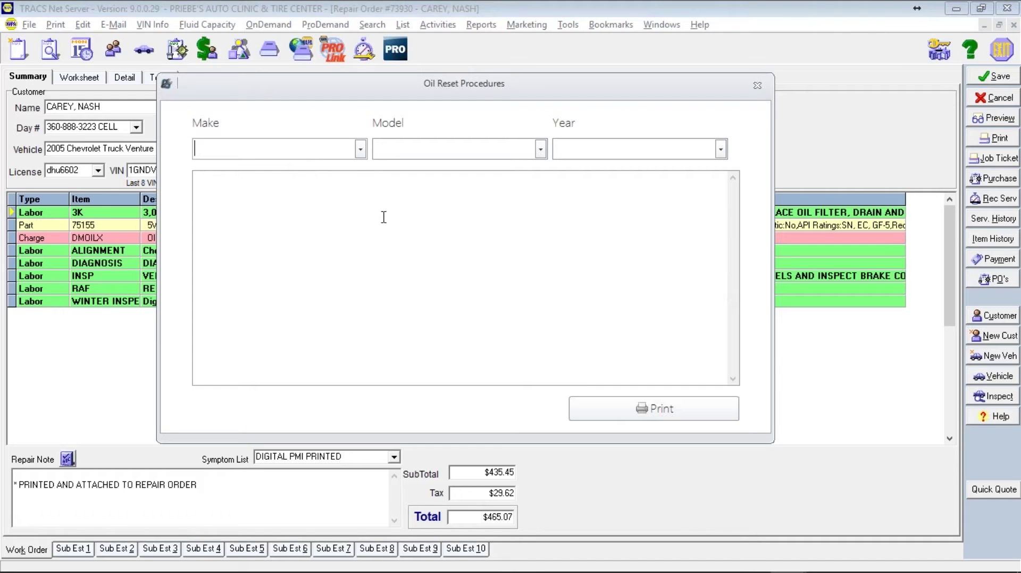
pyautogui.click(360, 149)
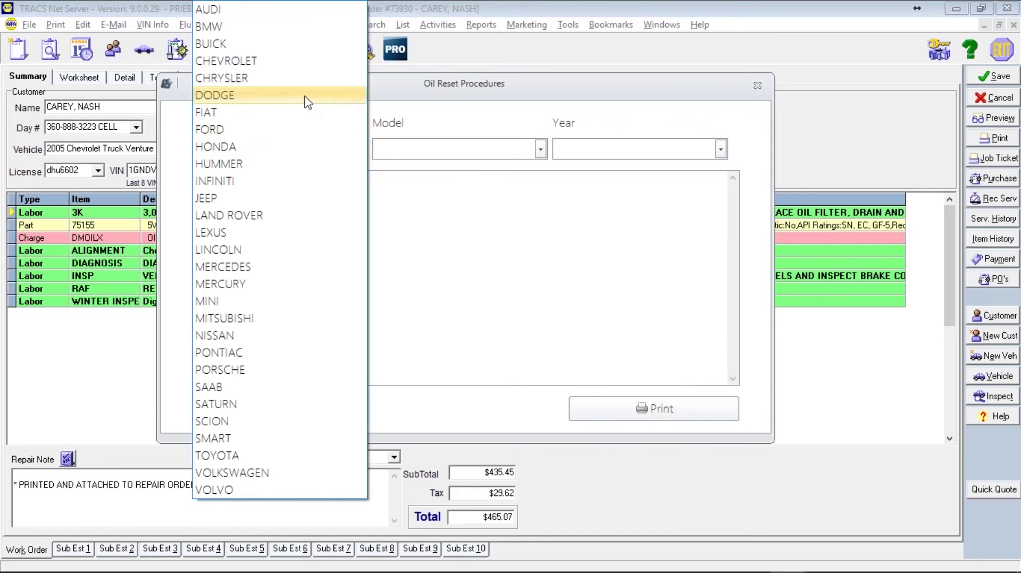
pyautogui.click(287, 62)
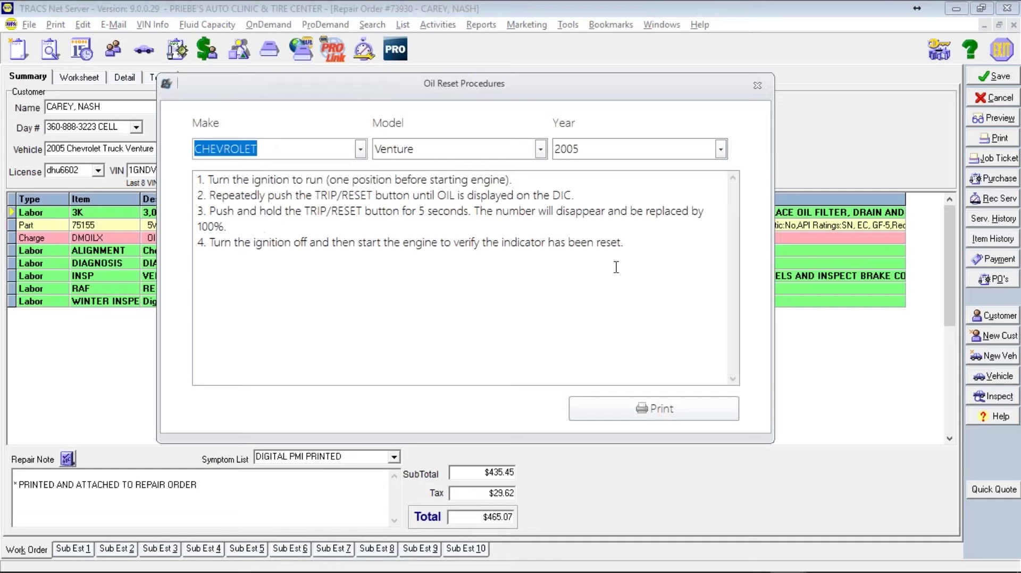
pyautogui.moveTo(627, 265); pyautogui.dragTo(189, 164)
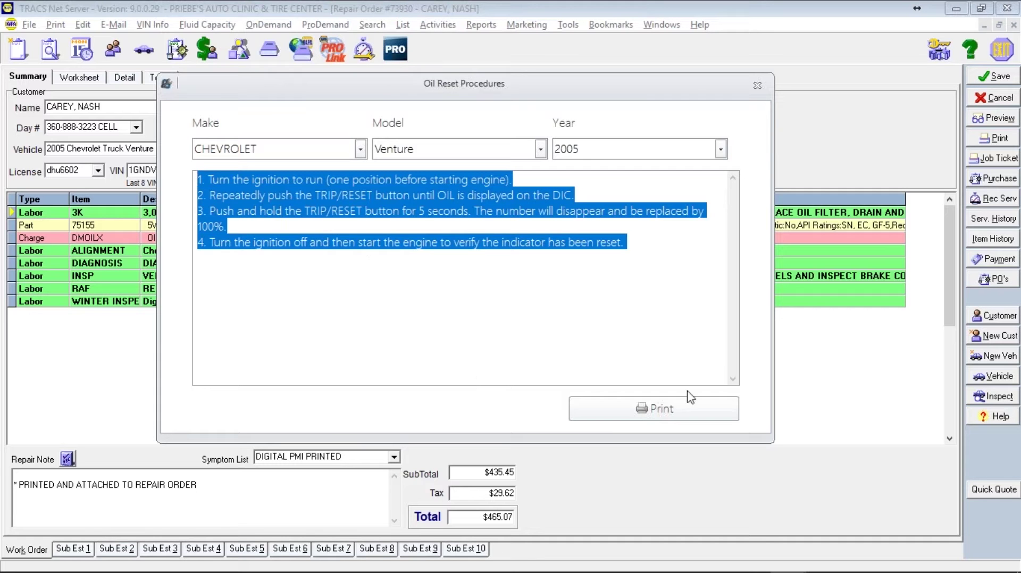
pyautogui.click(757, 85)
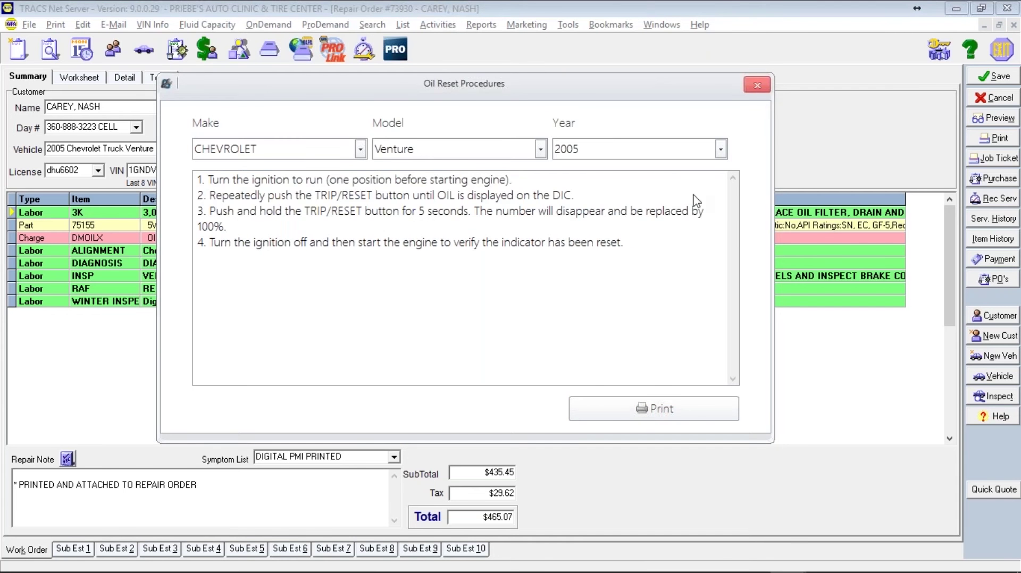
pyautogui.click(230, 491)
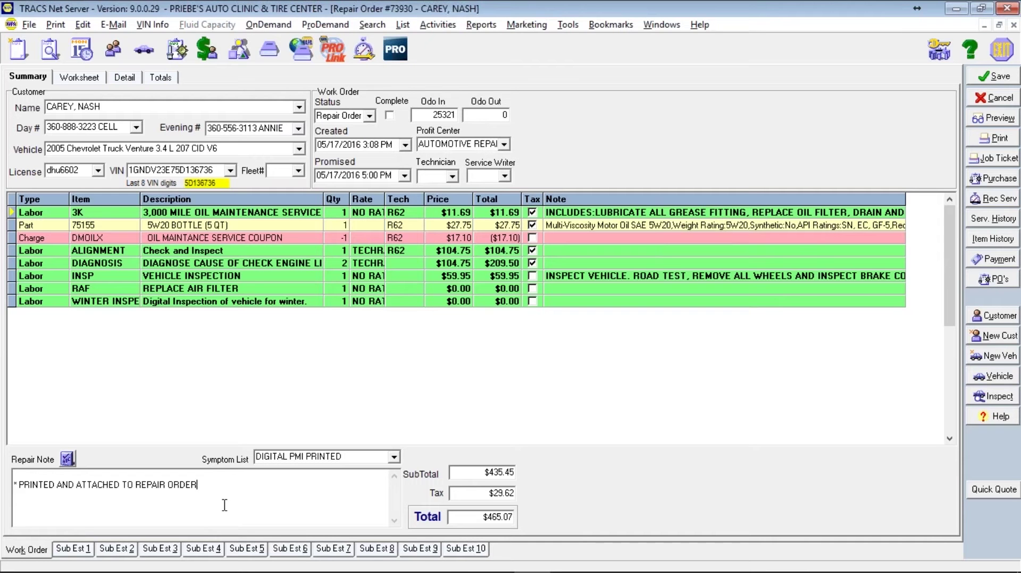
# - Return to Lube Sticker Pro, reopen the oil reset procedure for the 2005 Chevrolet Venture and copy all its instructions
pyautogui.moveTo(750, 571)
pyautogui.click(791, 559)
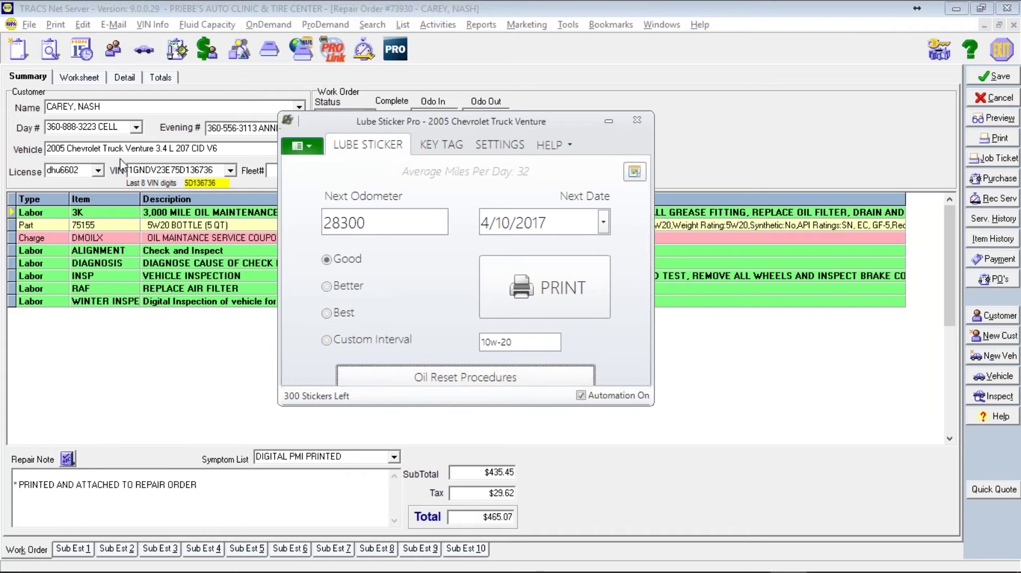
pyautogui.click(402, 377)
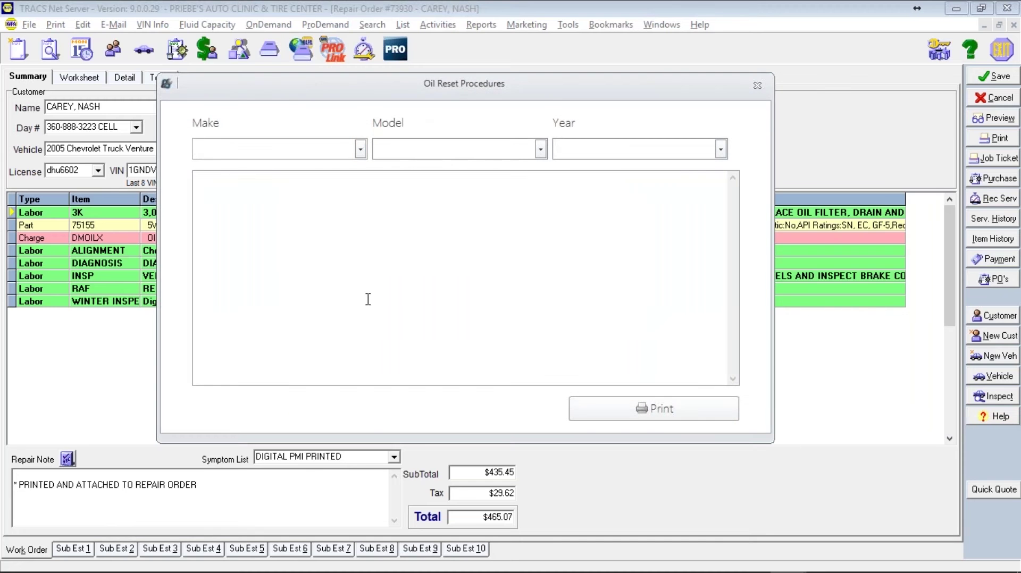
pyautogui.click(360, 149)
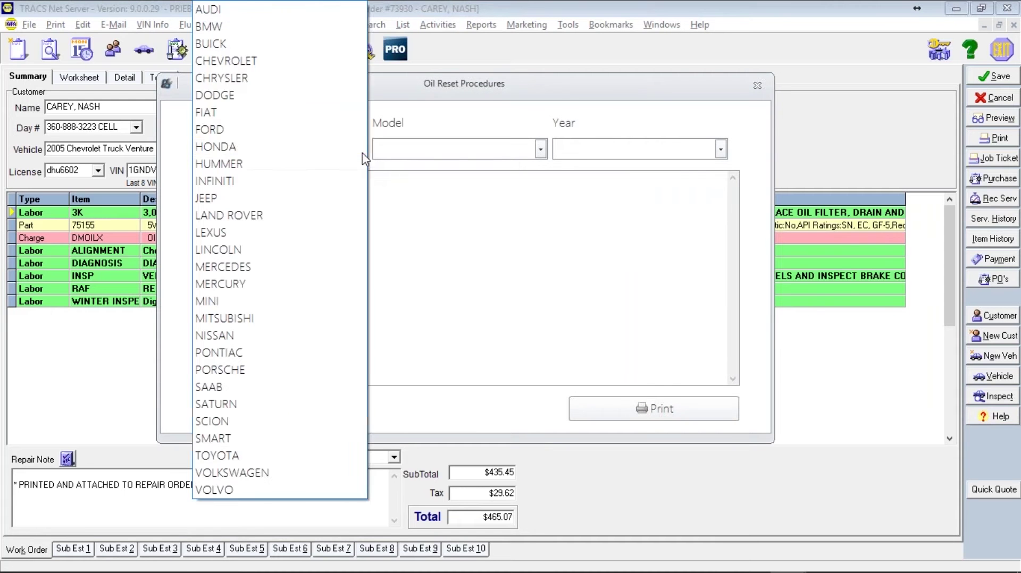
pyautogui.click(301, 61)
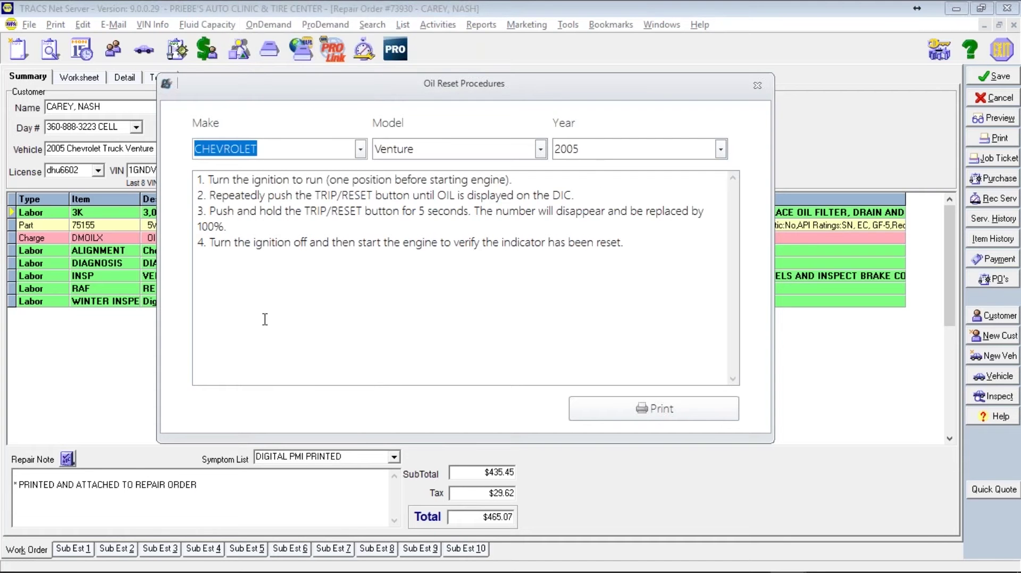
pyautogui.moveTo(703, 263); pyautogui.dragTo(198, 177)
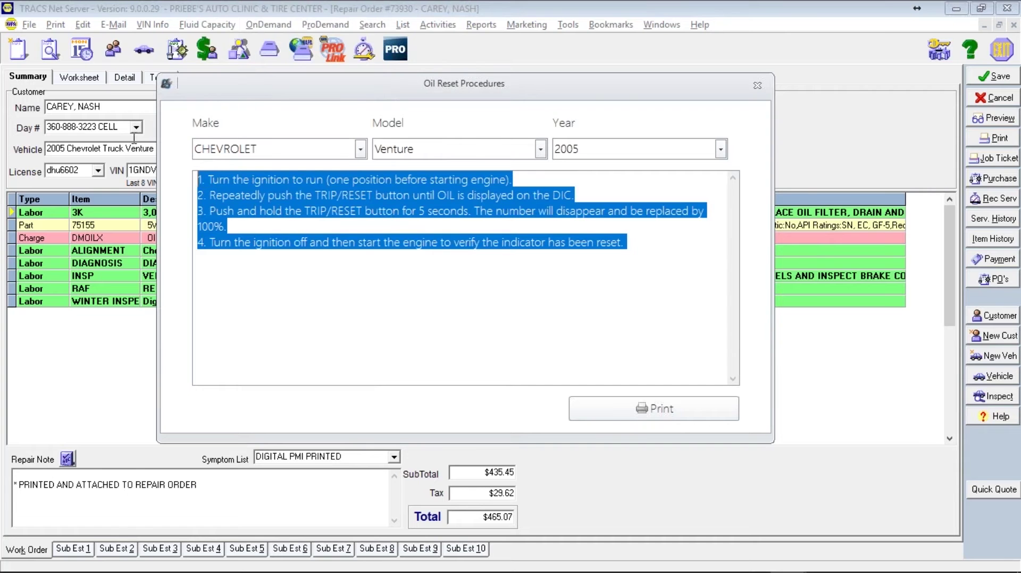
pyautogui.rightClick(337, 205)
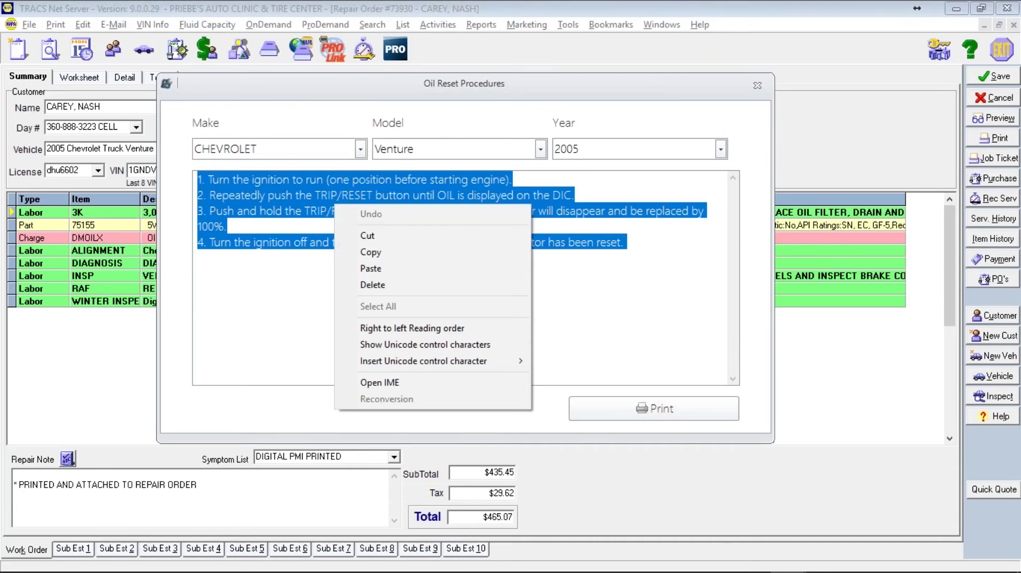
pyautogui.click(371, 252)
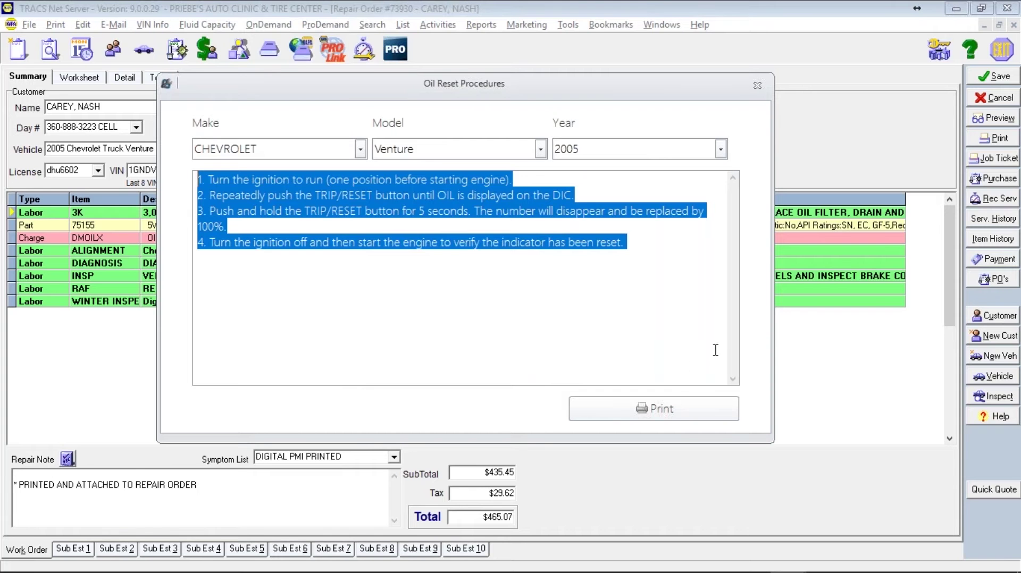
# - Close the oil reset procedures, paste the copied instructions into the repair note in TRACS and review the note
pyautogui.click(757, 85)
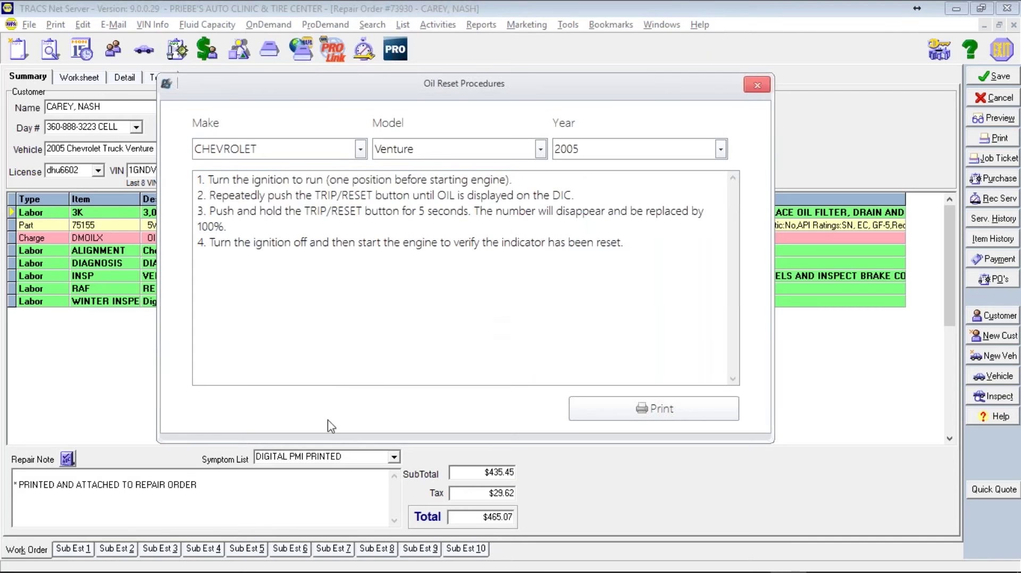
pyautogui.click(192, 497)
pyautogui.hotkey('ctrl', 'v')
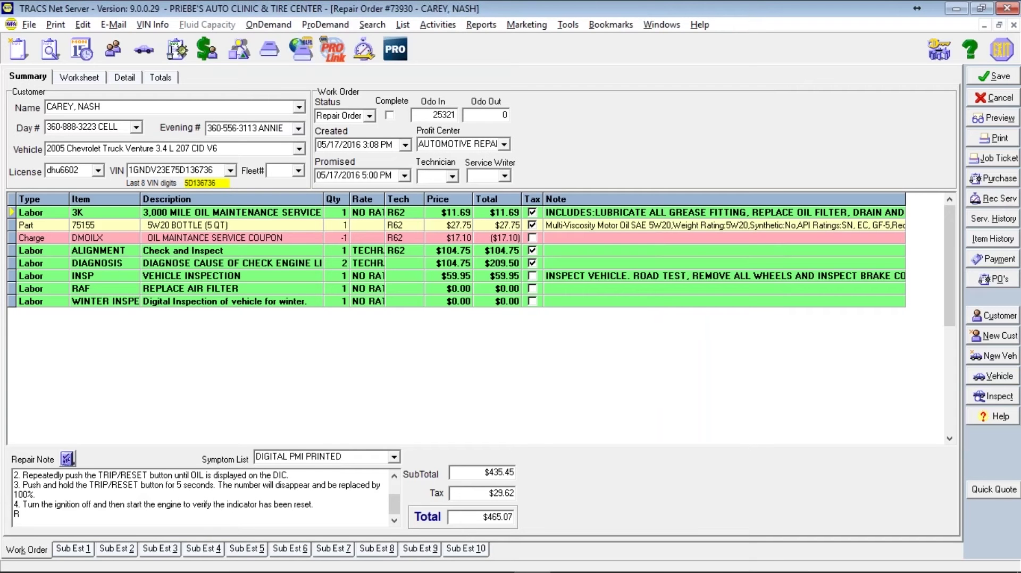
pyautogui.scroll(2, 383, 518)
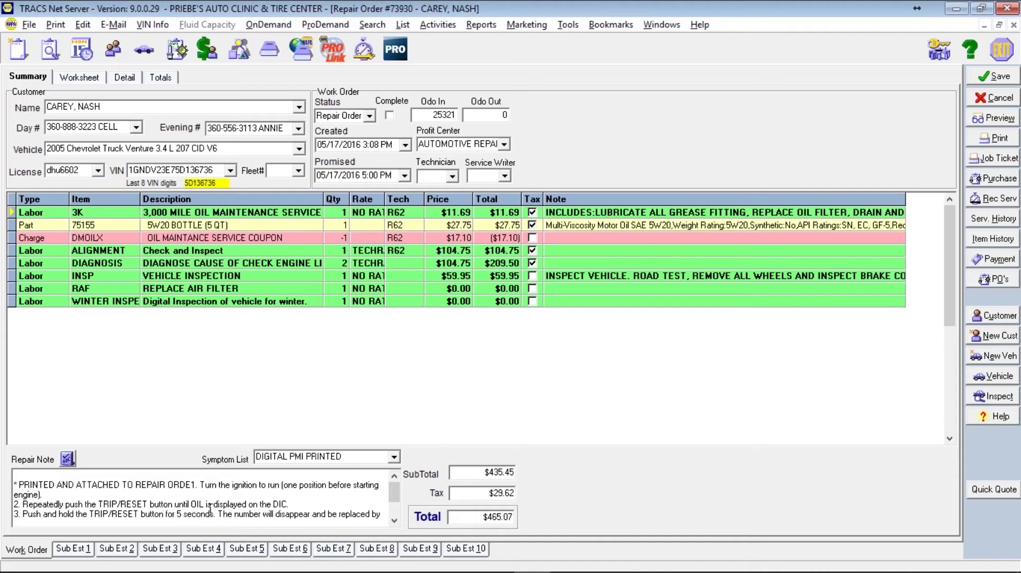
# - Go back to Lube Sticker Pro, review the makes available under the oil reset procedures and close them
pyautogui.moveTo(806, 556)
pyautogui.click(794, 557)
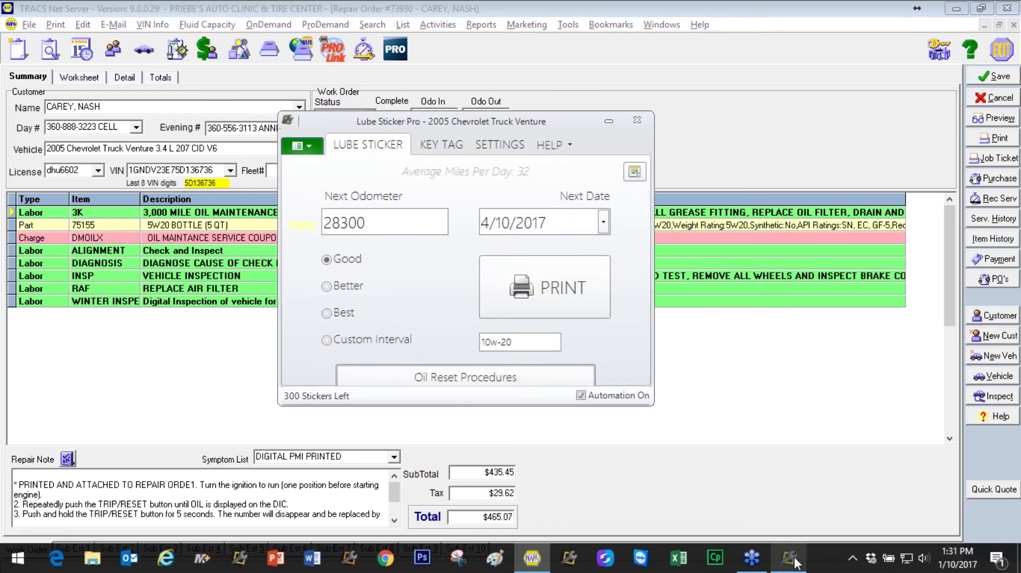
pyautogui.click(440, 385)
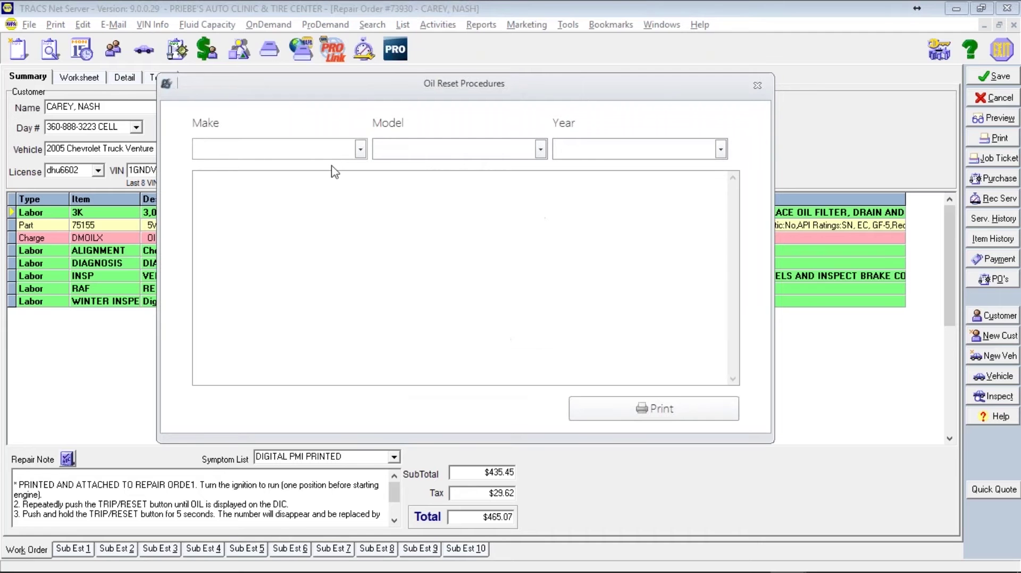
pyautogui.click(361, 151)
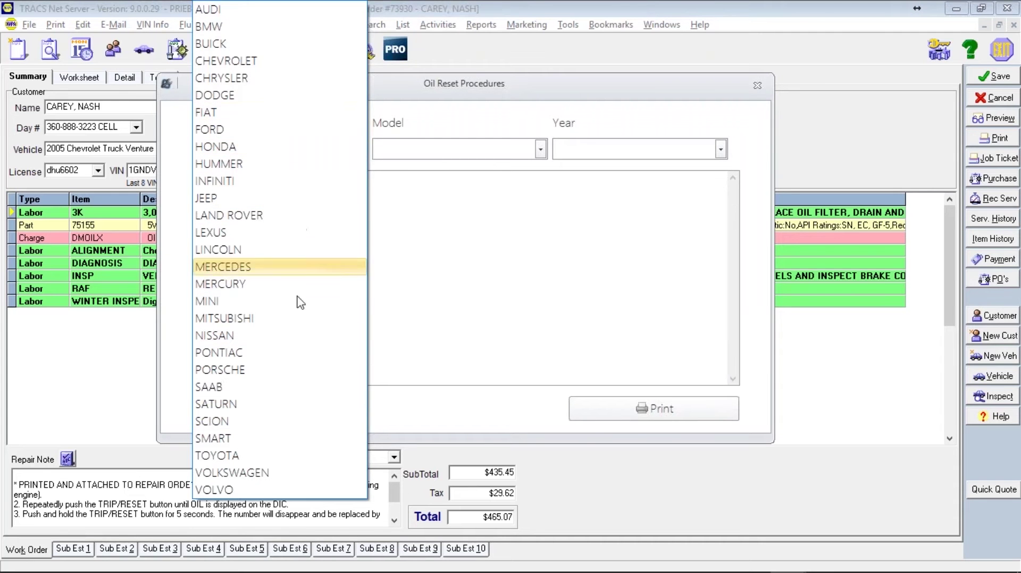
pyautogui.click(758, 88)
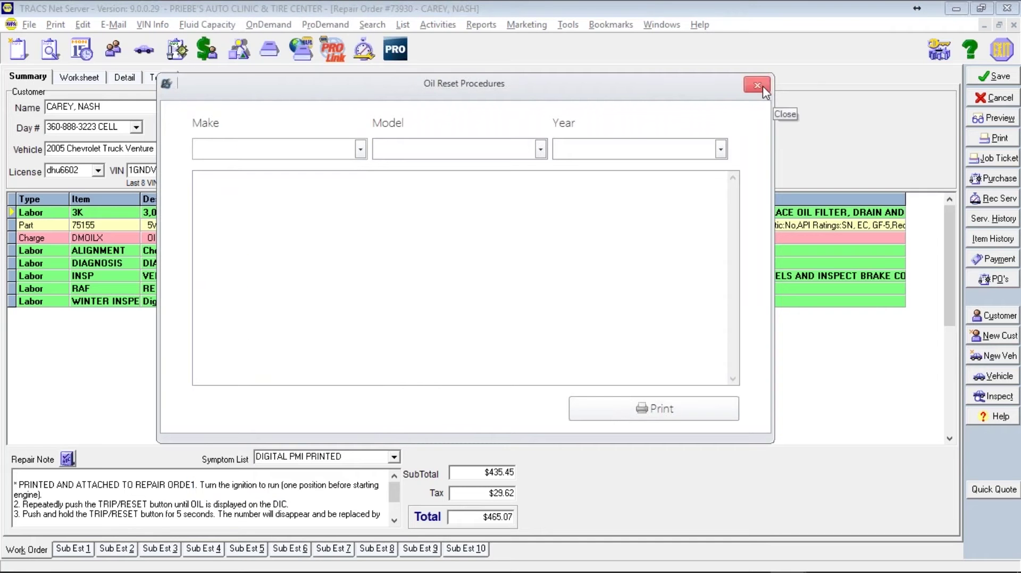
pyautogui.click(761, 89)
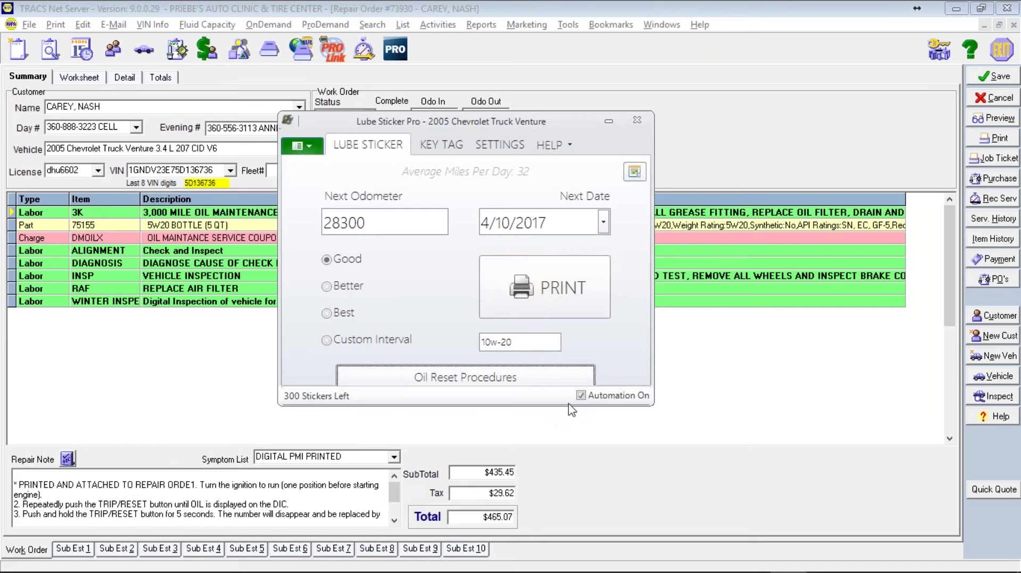
# - Switch the sticker automation off and back on, and set the sticker's oil weight to 0w-20
pyautogui.click(581, 397)
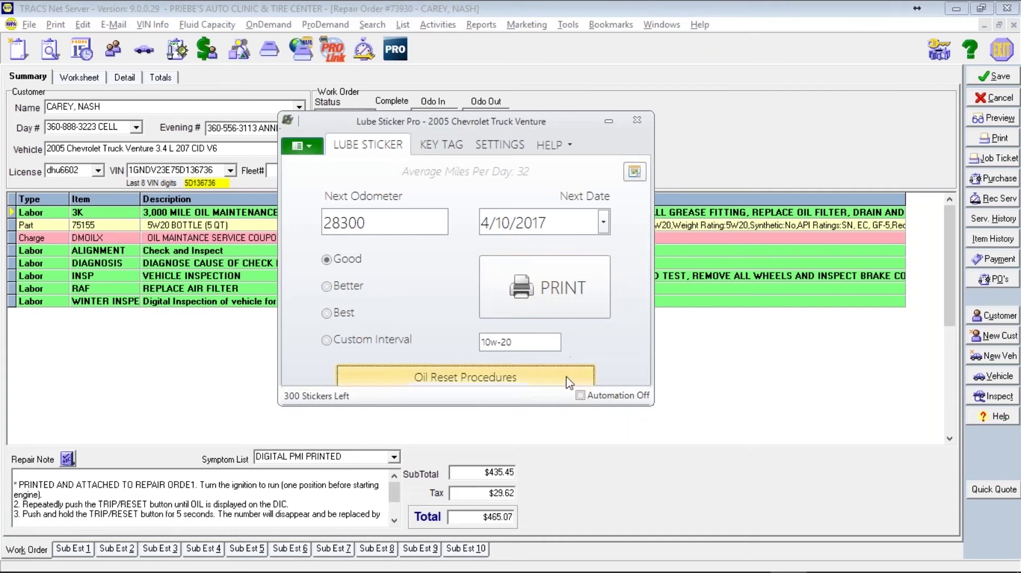
pyautogui.click(581, 396)
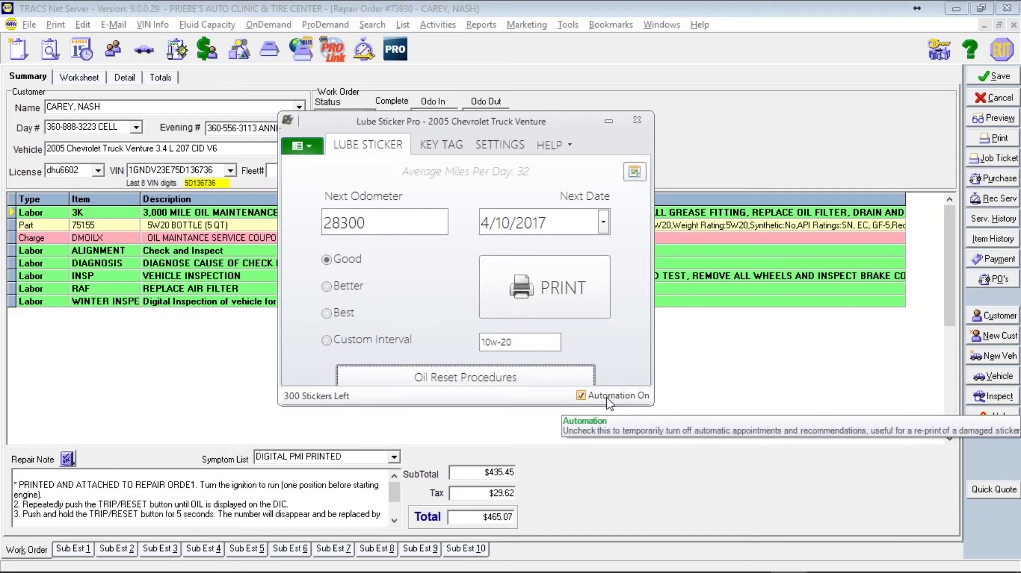
pyautogui.moveTo(519, 342); pyautogui.dragTo(460, 341)
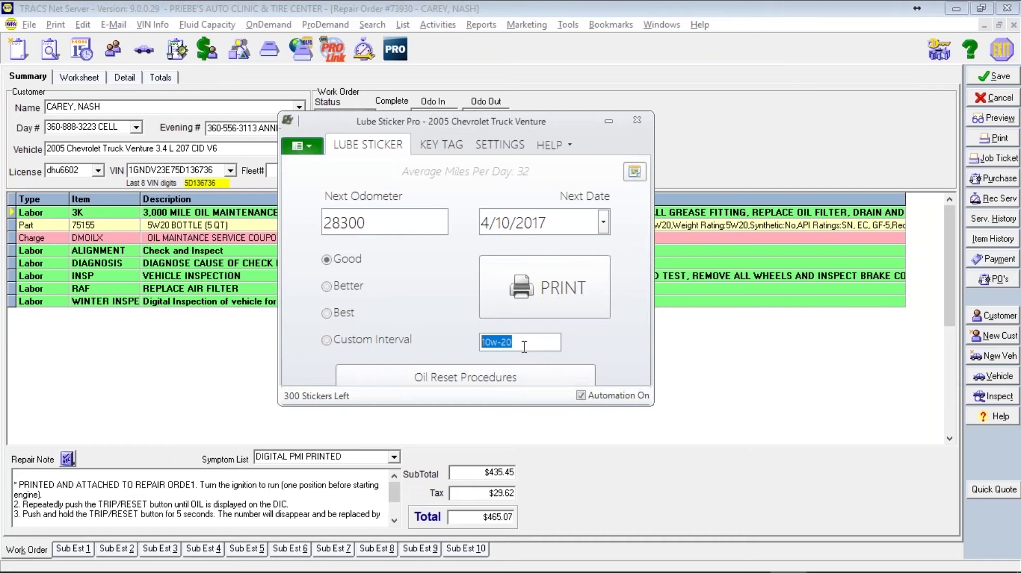
pyautogui.write('0w-20')
# - Set a custom interval with oil type Purple oil, an odometer interval of 12000 and a days interval of 365
pyautogui.click(327, 340)
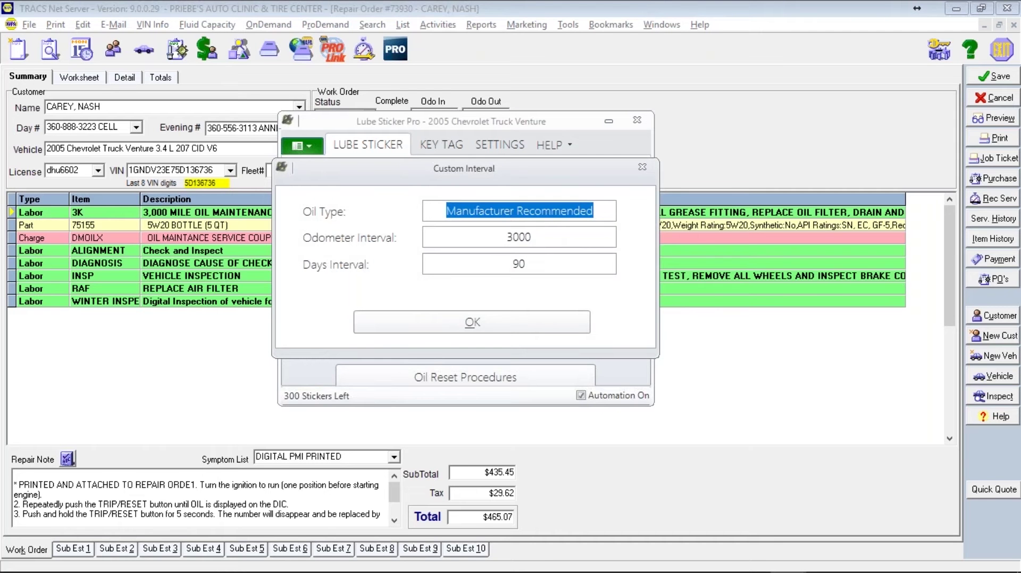
pyautogui.write('Purple ')
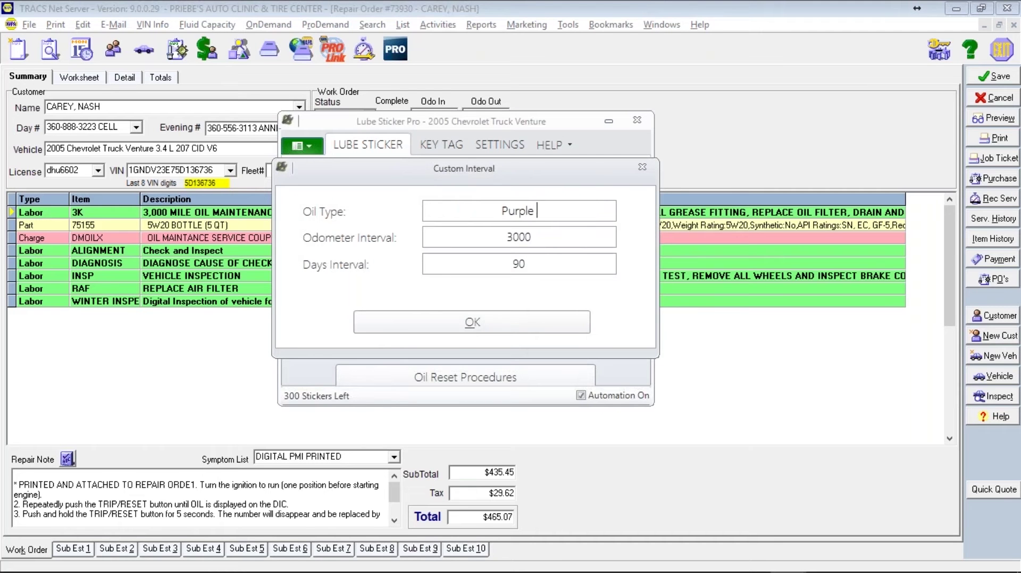
pyautogui.write('oil')
pyautogui.doubleClick(544, 242)
pyautogui.write('2')
pyautogui.write('000')
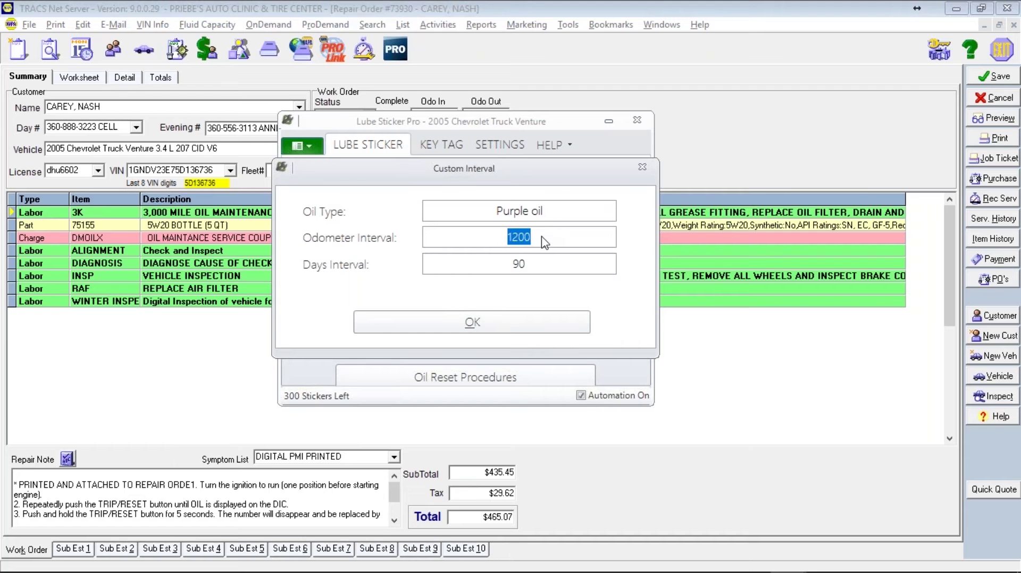
pyautogui.click(513, 264)
pyautogui.write('36')
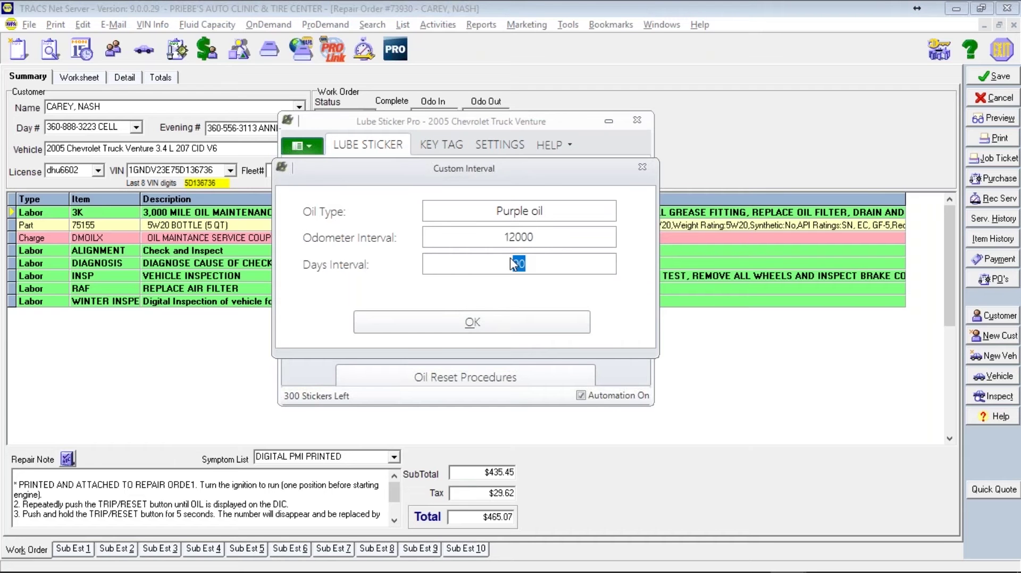
pyautogui.write('5')
pyautogui.click(475, 325)
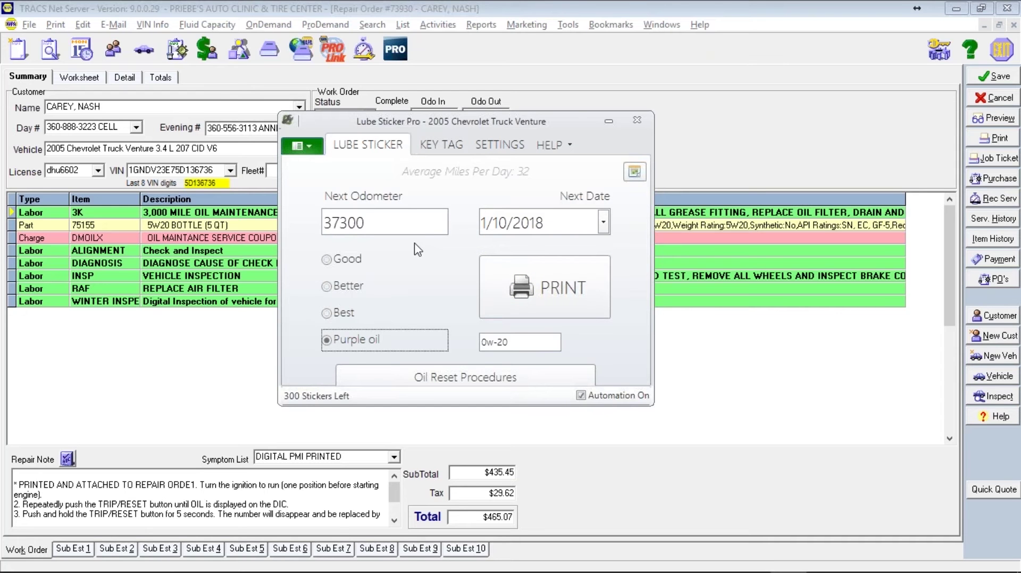
# - Check the vehicle's recommended services in TRACS and return to the repair order
pyautogui.click(555, 302)
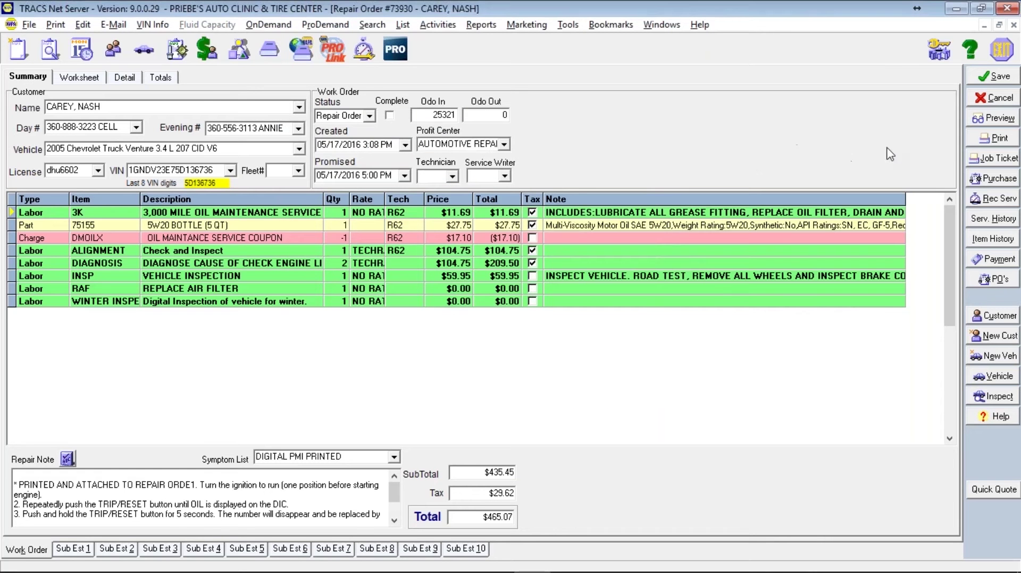
pyautogui.click(994, 199)
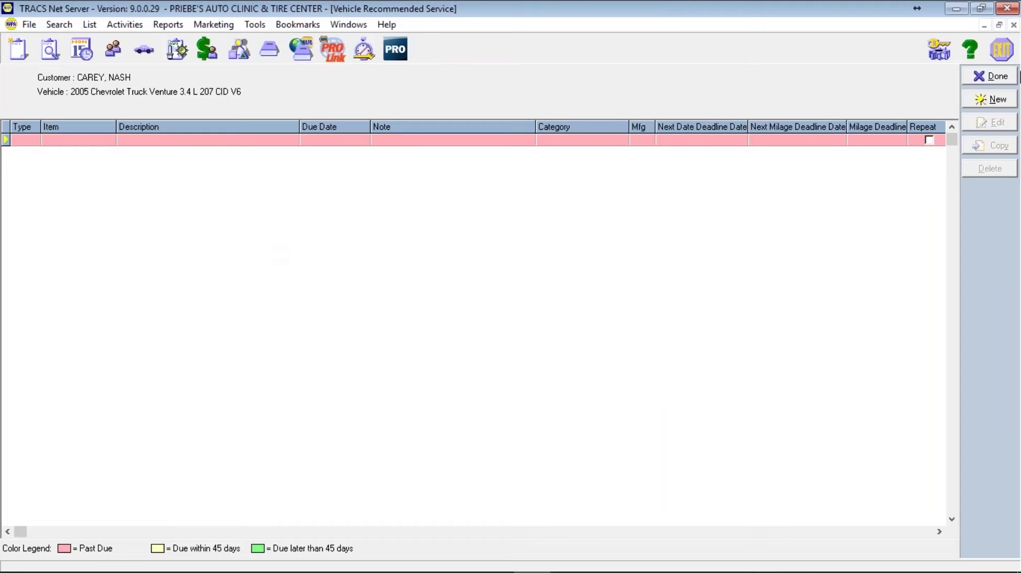
pyautogui.click(987, 79)
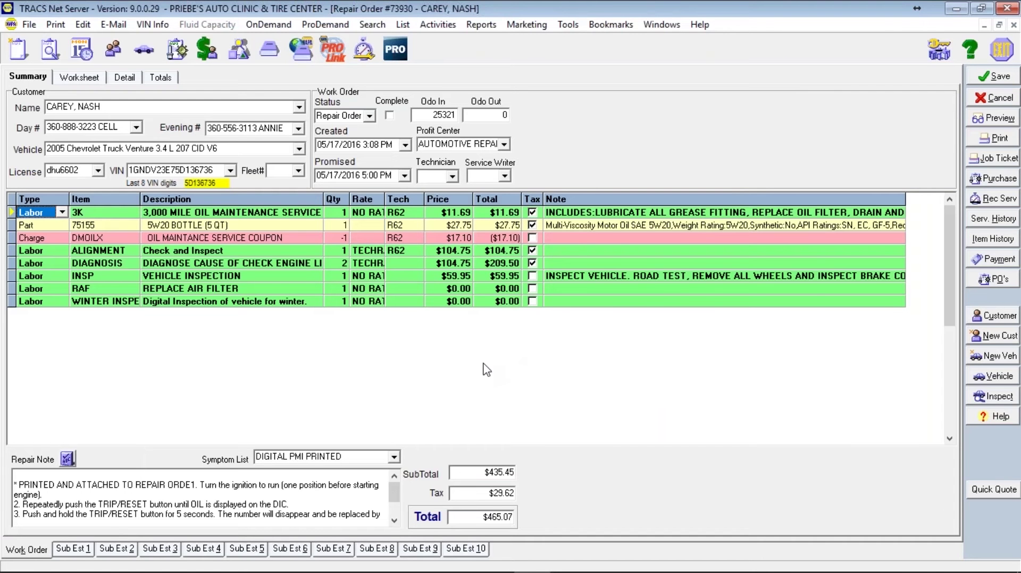
# - Print the Purple oil sticker from Lube Sticker Pro, then review the vehicle's recommended services in TRACS and close them
pyautogui.click(789, 559)
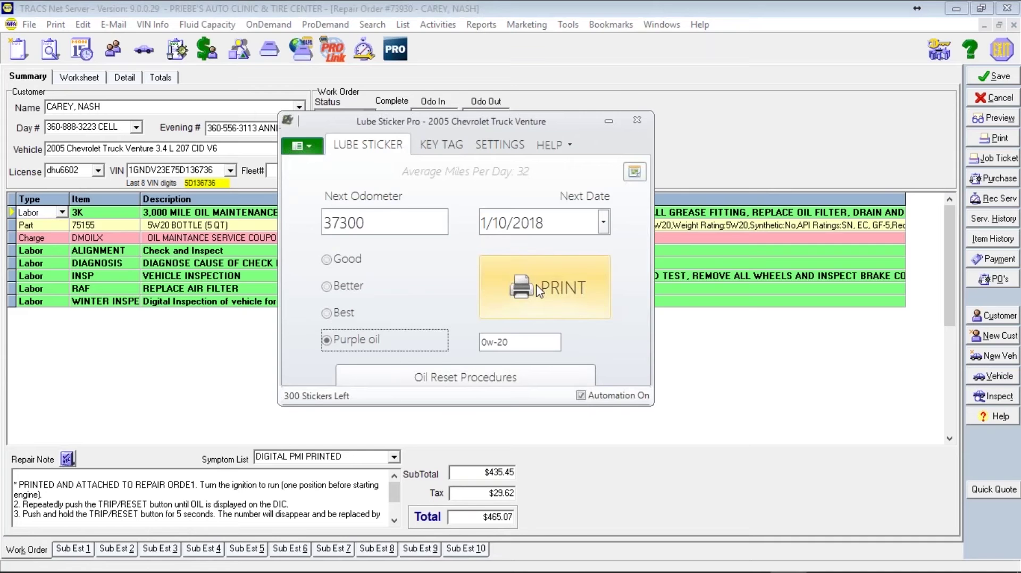
pyautogui.click(539, 290)
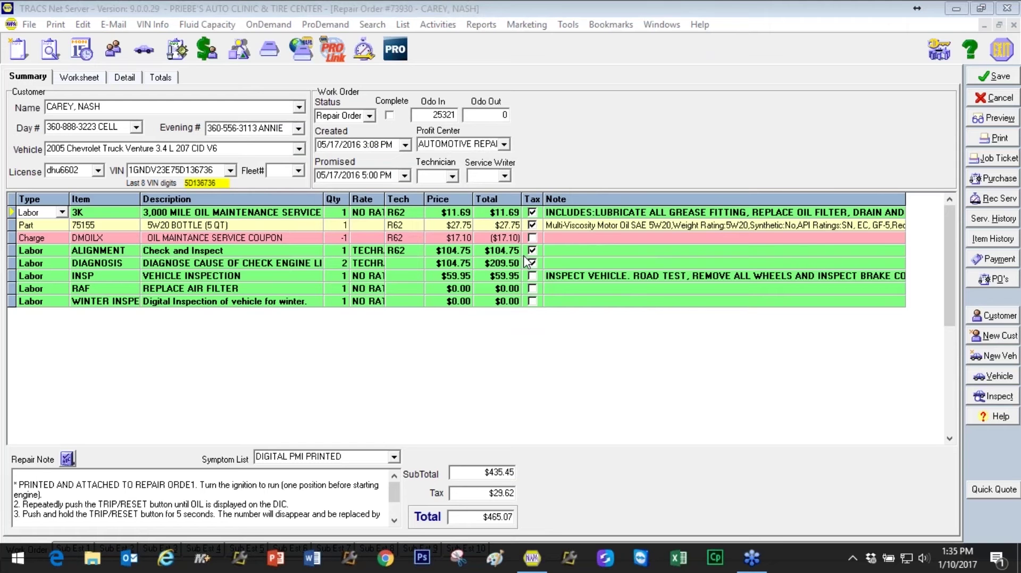
pyautogui.click(986, 204)
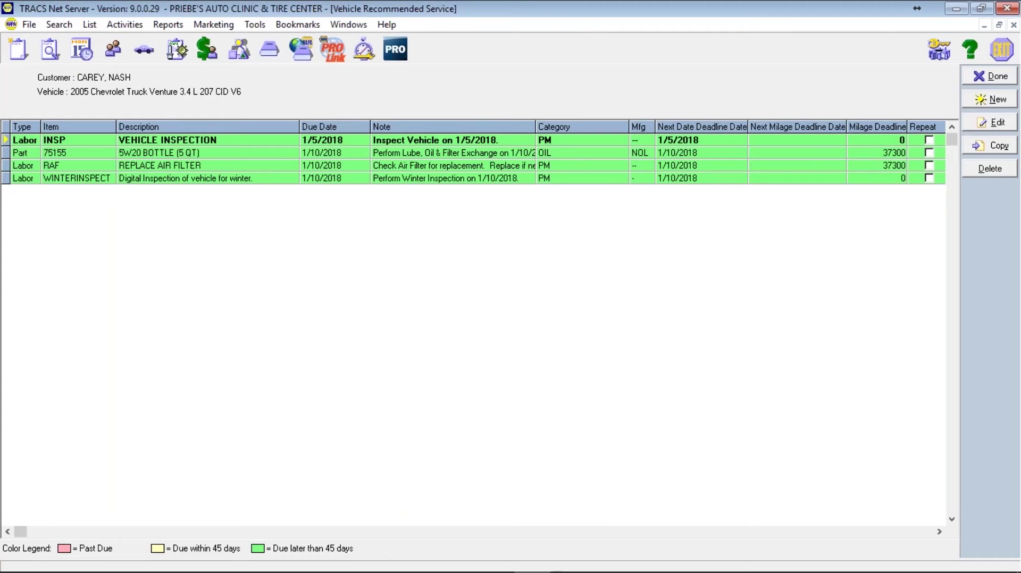
pyautogui.click(990, 76)
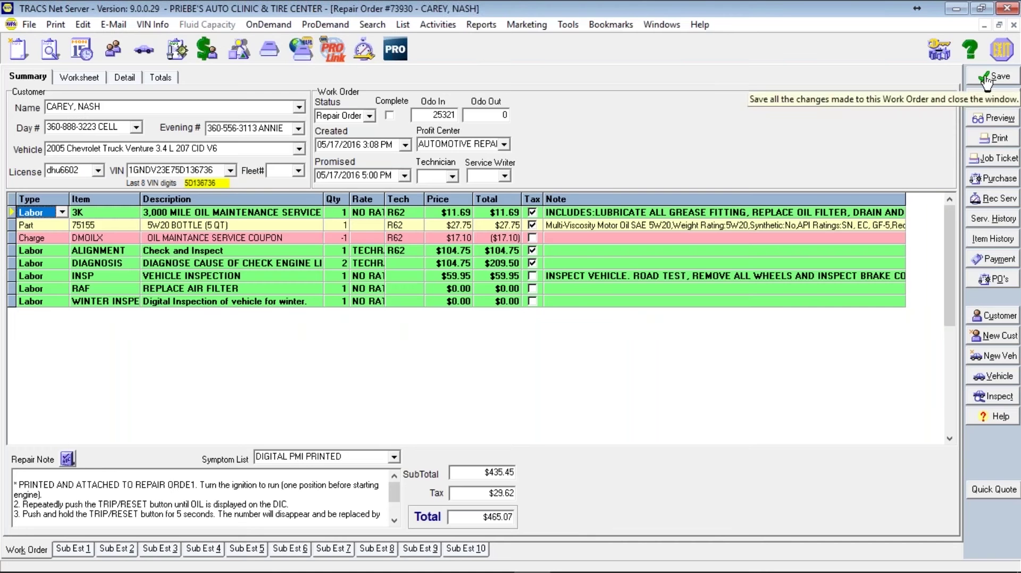
# - Open the automated oil change appointment on the schedule for January 10, 2018, discarding the repair order's unsaved changes
pyautogui.click(81, 52)
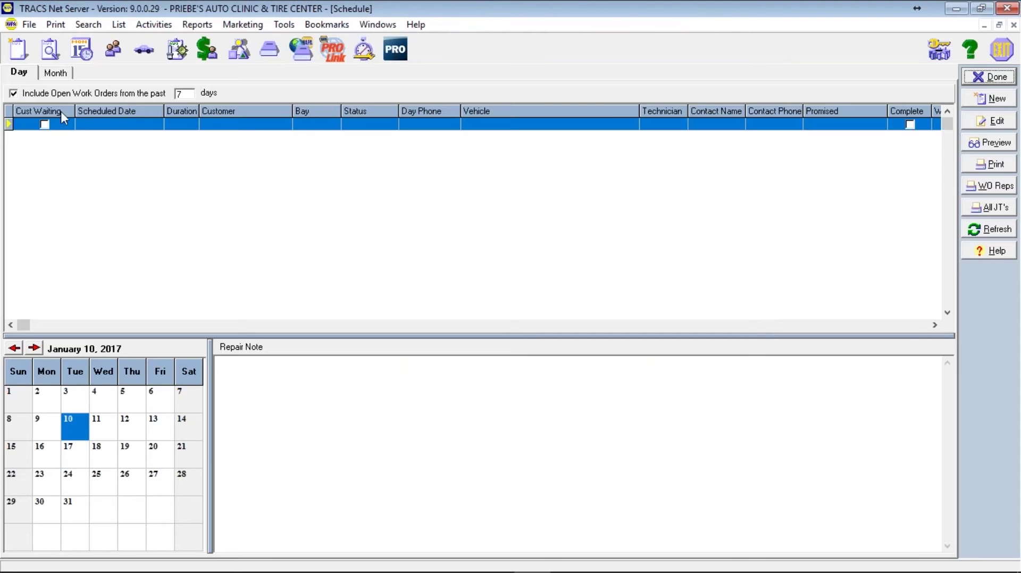
pyautogui.click(58, 73)
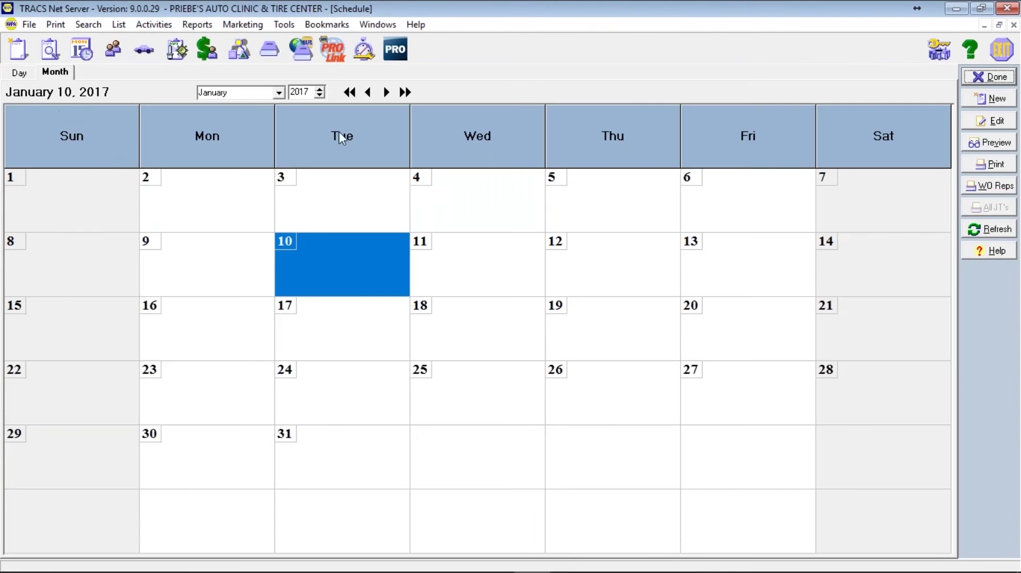
pyautogui.click(319, 89)
pyautogui.doubleClick(452, 266)
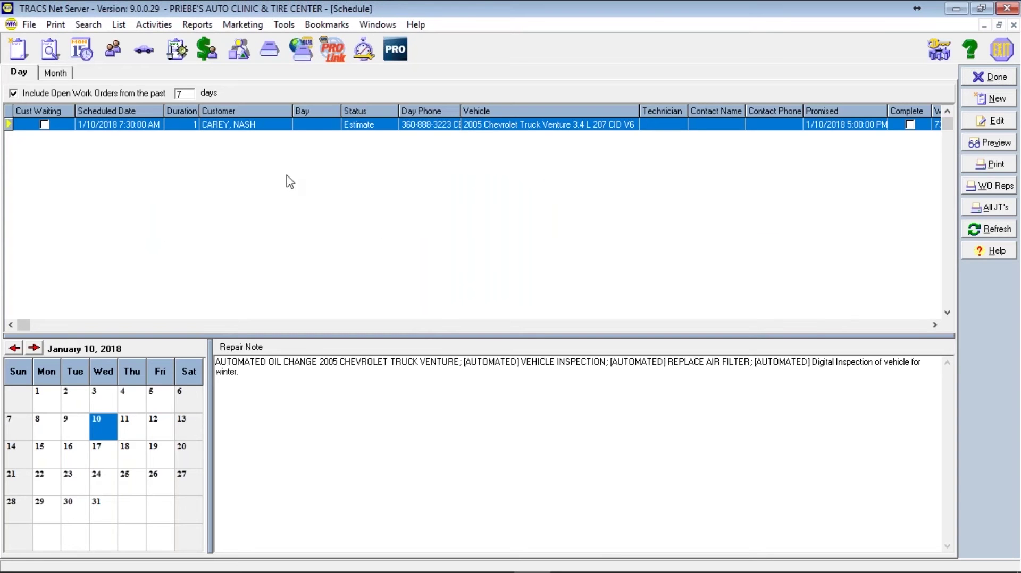
pyautogui.doubleClick(304, 126)
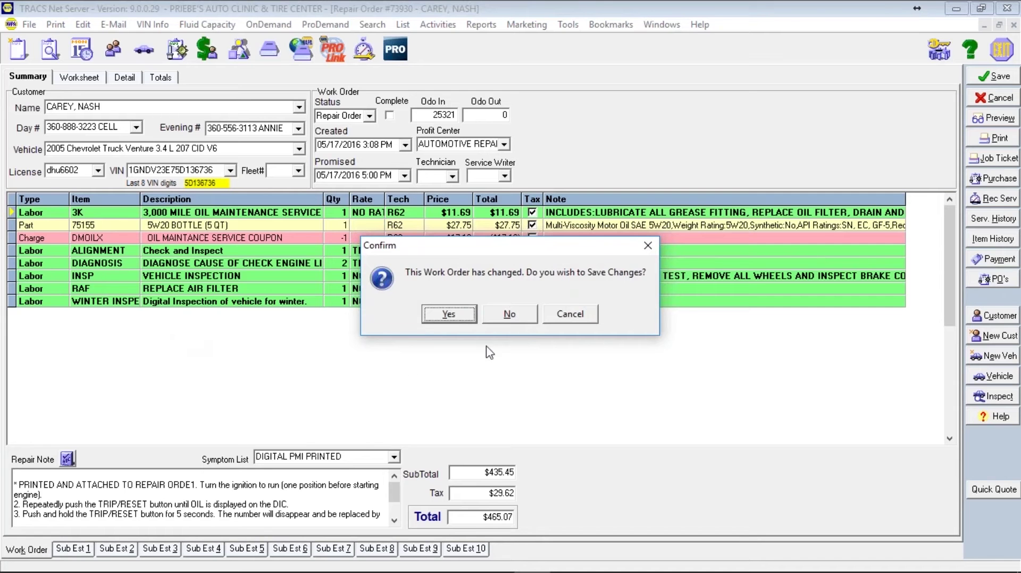
pyautogui.click(523, 319)
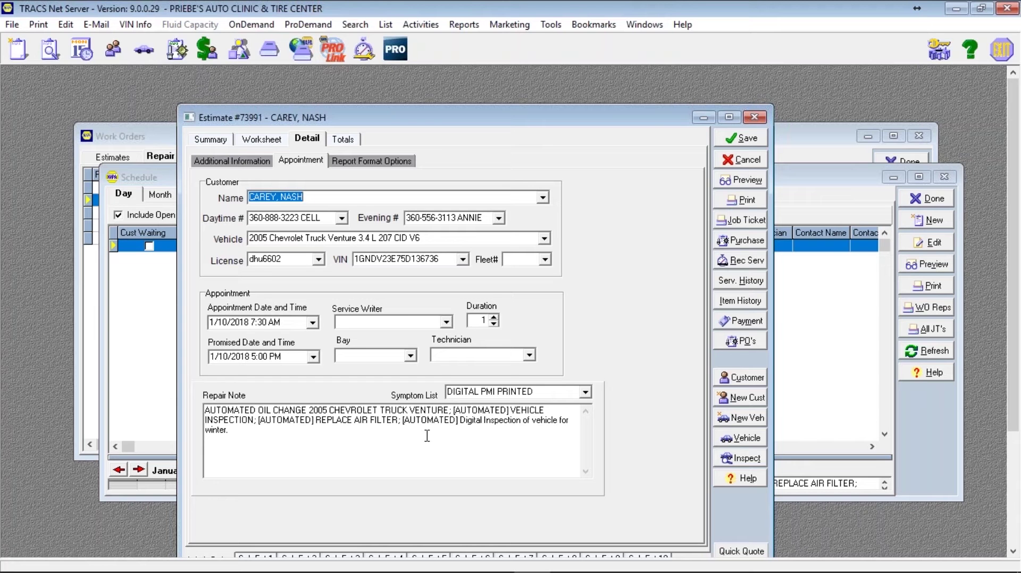
# - Insert "[Confirmed]" at the start of the appointment's repair note and close the estimate with the change kept
pyautogui.click(206, 412)
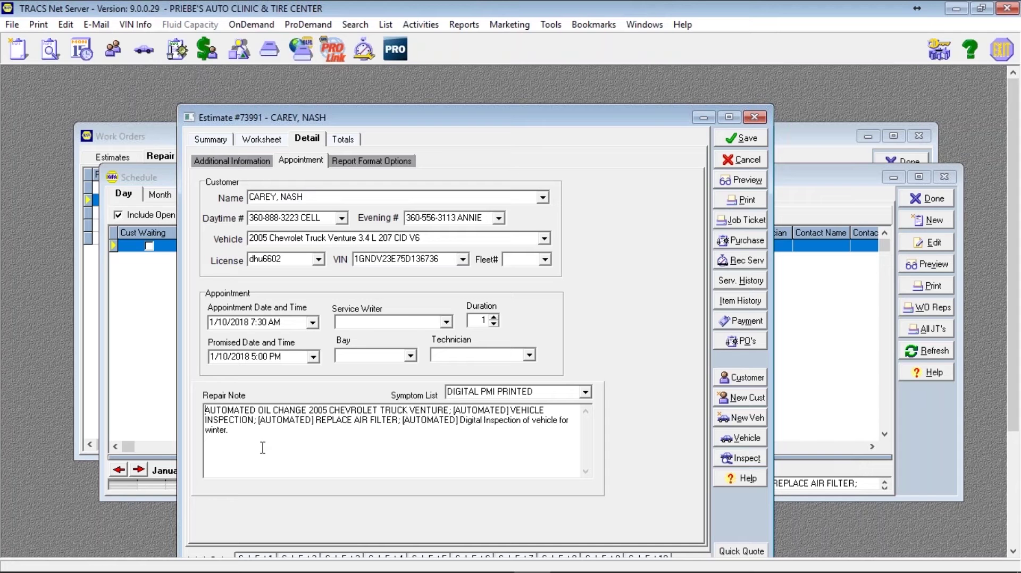
pyautogui.write('[Con')
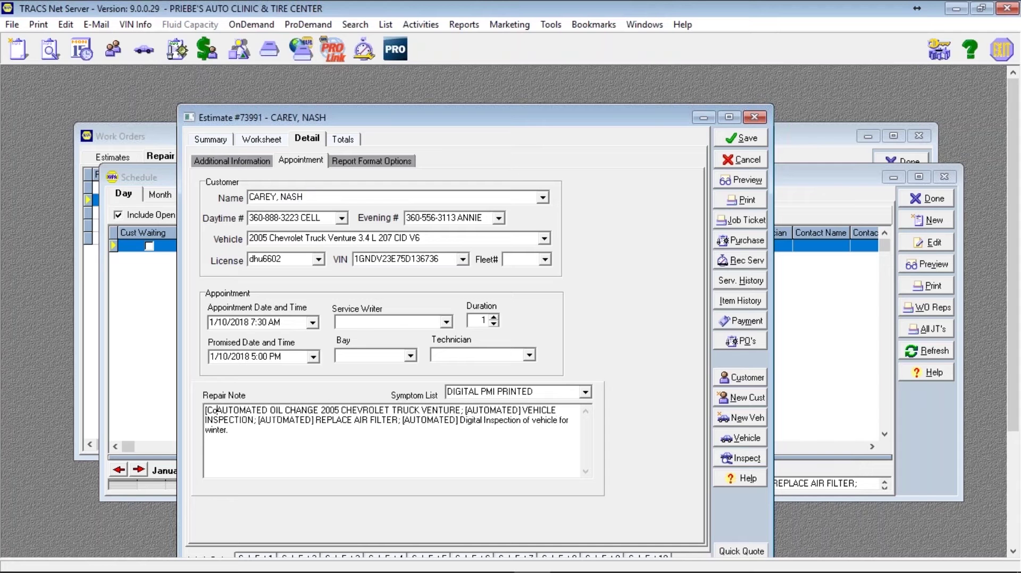
pyautogui.write('firmed')
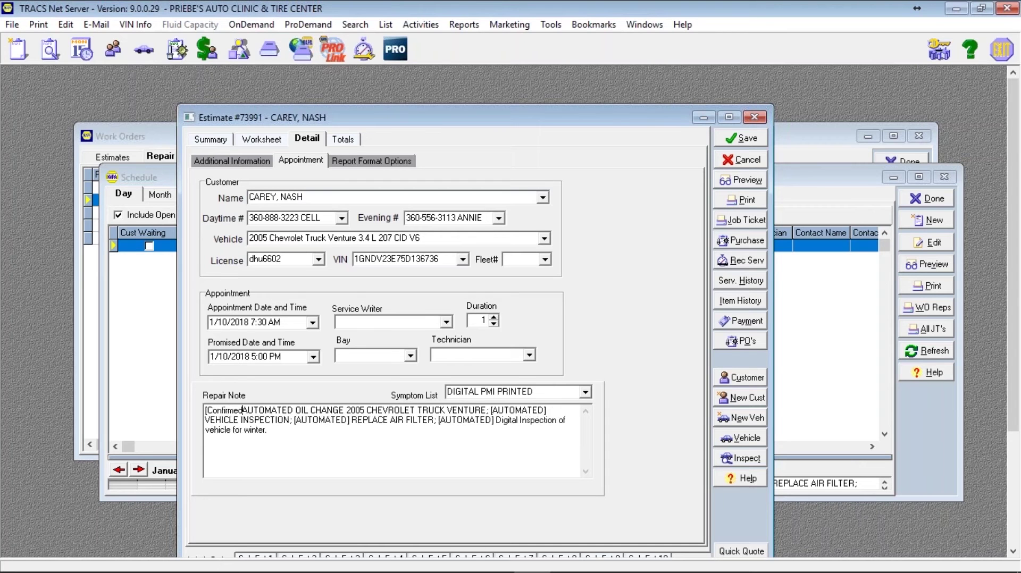
pyautogui.write(']')
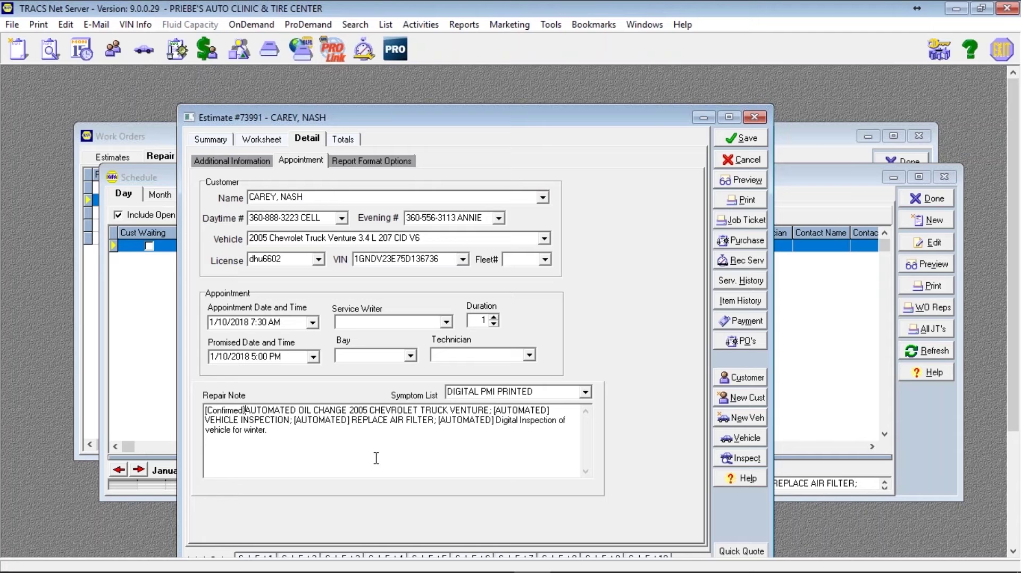
pyautogui.press('Escape')
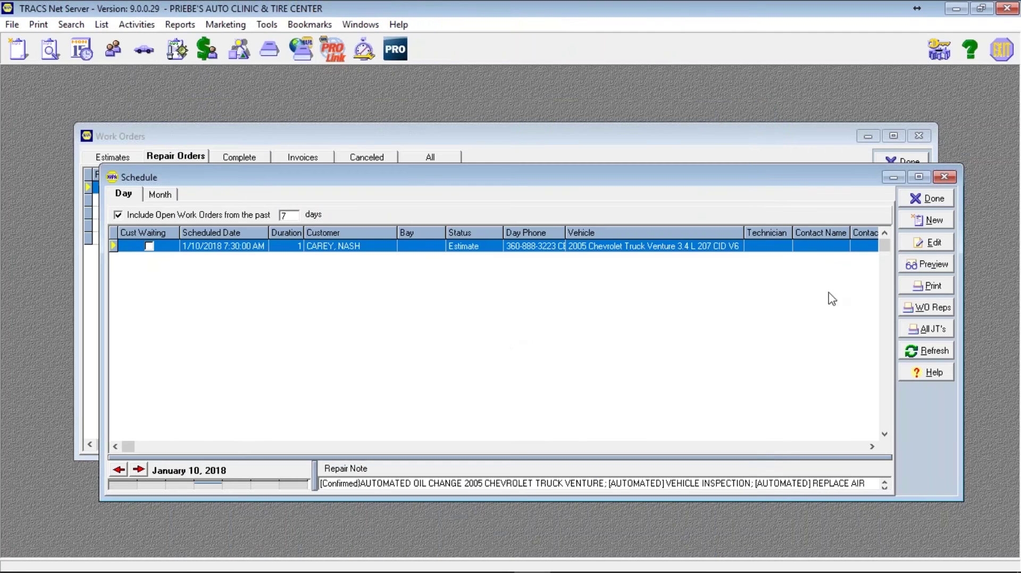
# - Close the schedule, maximize the work orders list and open the repair order for the 2005 Chevrolet Truck Venture
pyautogui.click(945, 177)
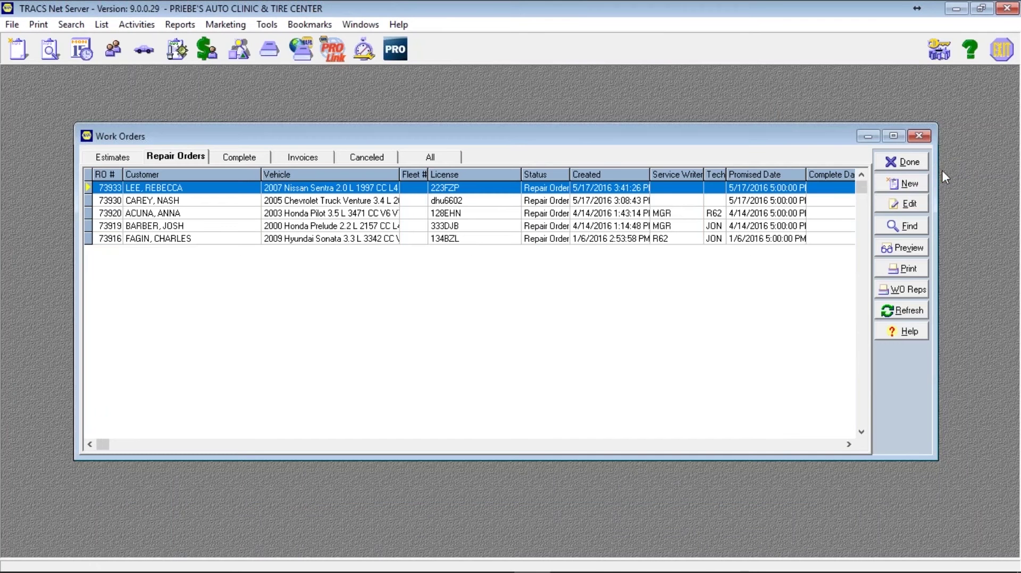
pyautogui.click(896, 136)
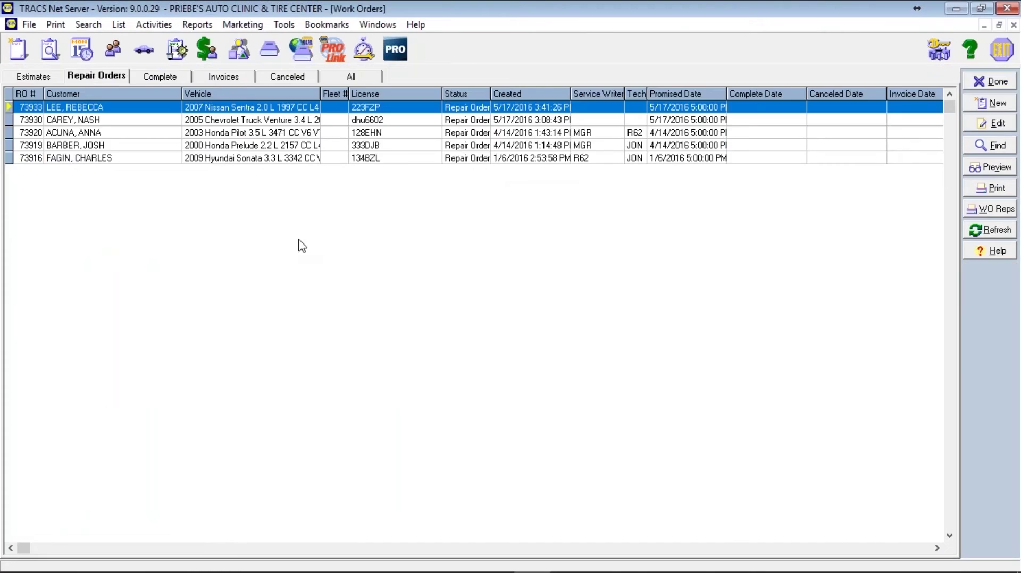
pyautogui.click(271, 123)
pyautogui.doubleClick(270, 121)
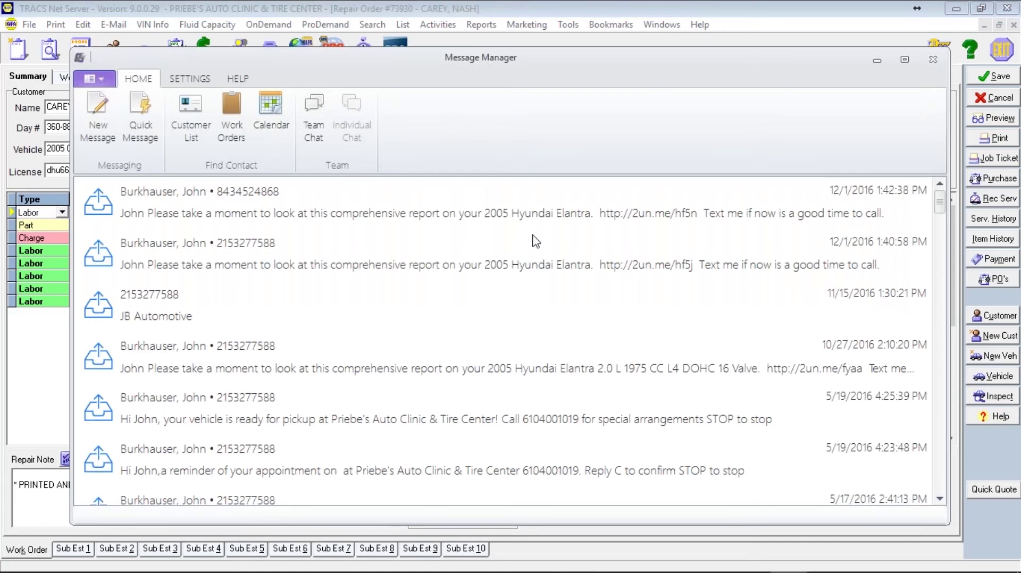
# - Compose a new message in Message Manager reading "JB Automotive", enter the recipient's phone number and send it
pyautogui.moveTo(427, 66); pyautogui.dragTo(403, 114)
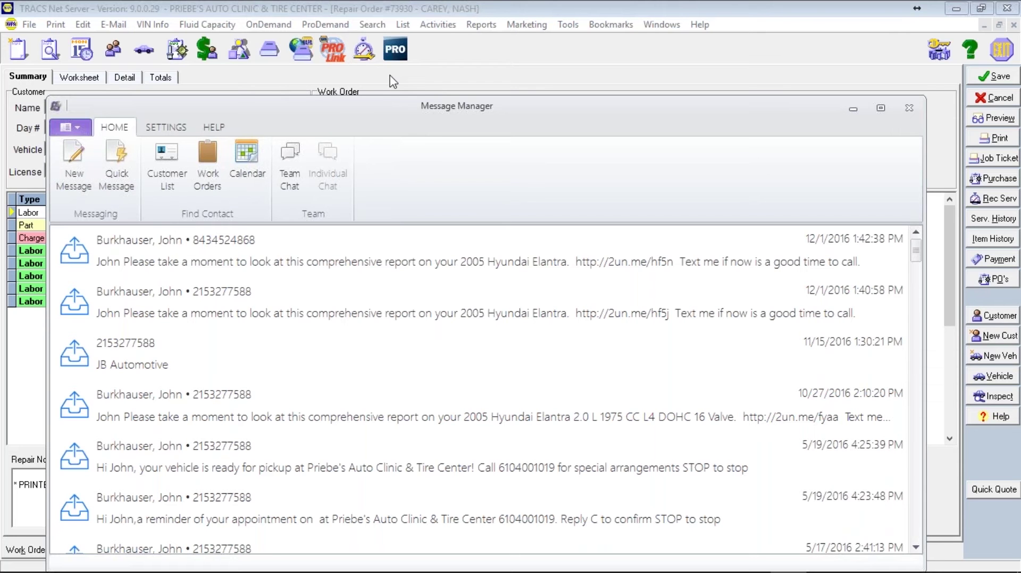
pyautogui.click(71, 163)
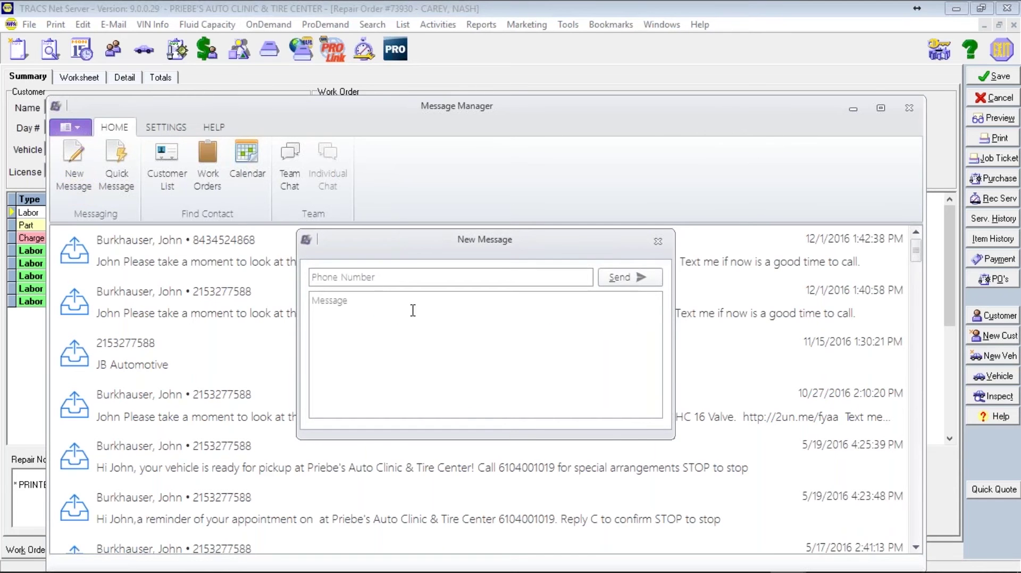
pyautogui.click(394, 278)
pyautogui.write('215327588')
pyautogui.click(338, 299)
pyautogui.write('JB')
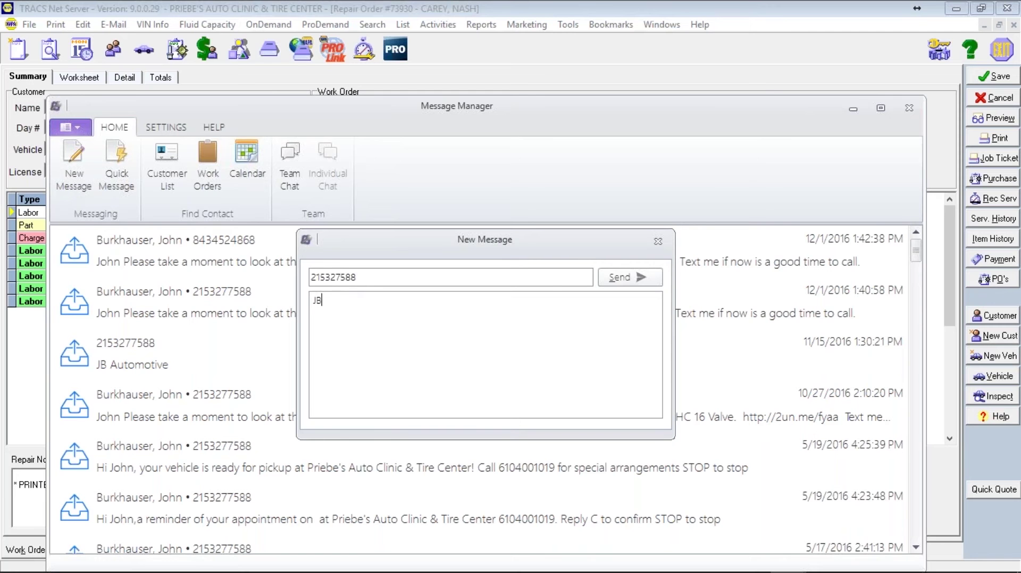
pyautogui.write(' Automtive')
pyautogui.click(356, 319)
pyautogui.write('o')
pyautogui.click(624, 277)
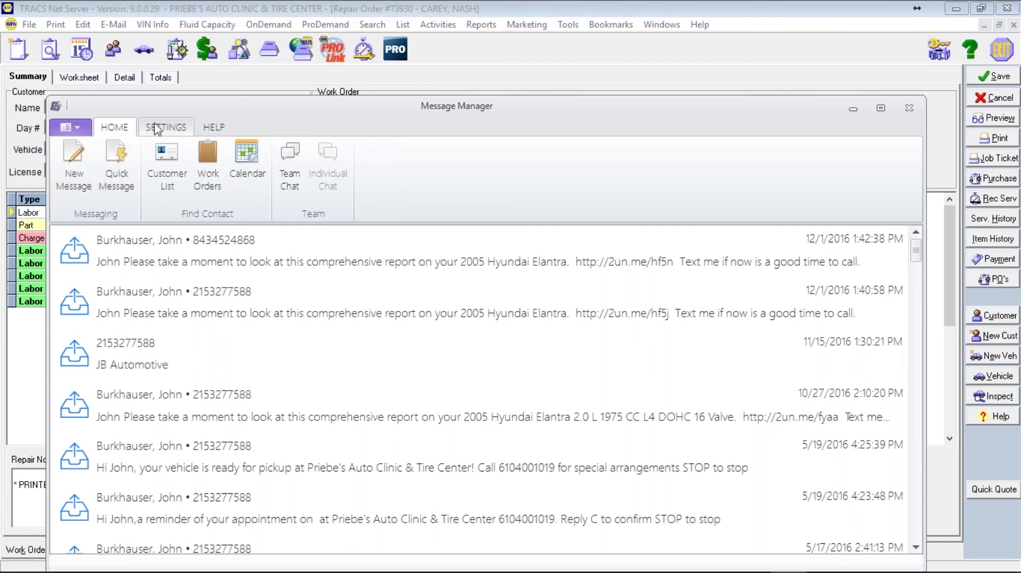
# - Start a quick message to the repair order's customer, fill it from the "Vehicle is in the shop." template and close it unsent
pyautogui.moveTo(180, 105); pyautogui.dragTo(147, 132)
pyautogui.click(82, 194)
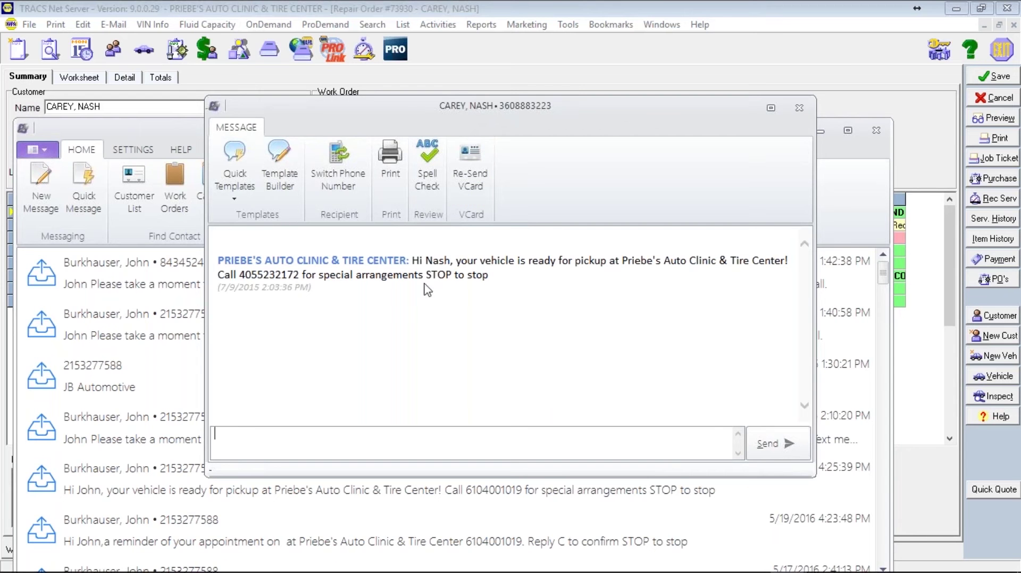
pyautogui.click(234, 181)
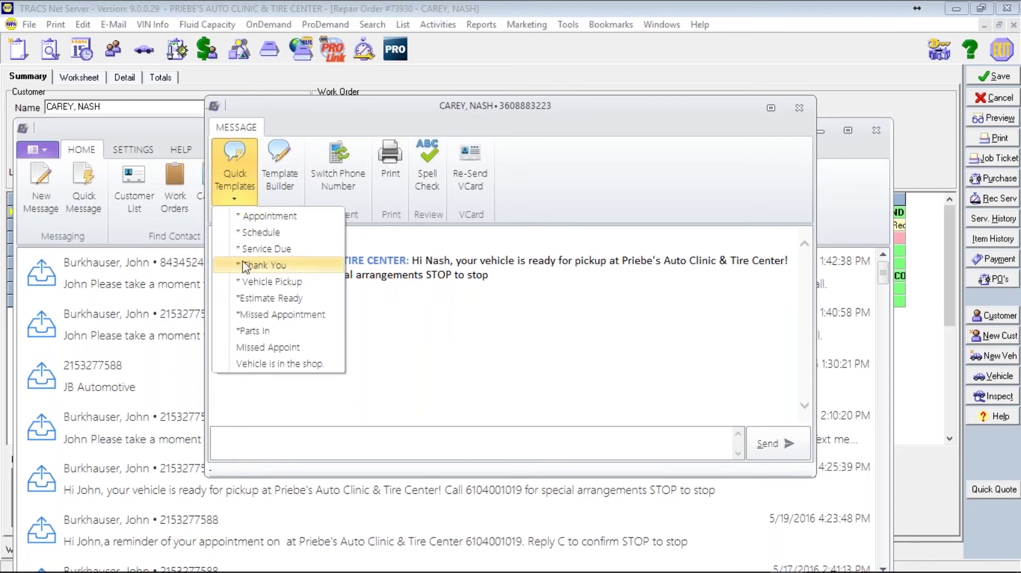
pyautogui.click(273, 365)
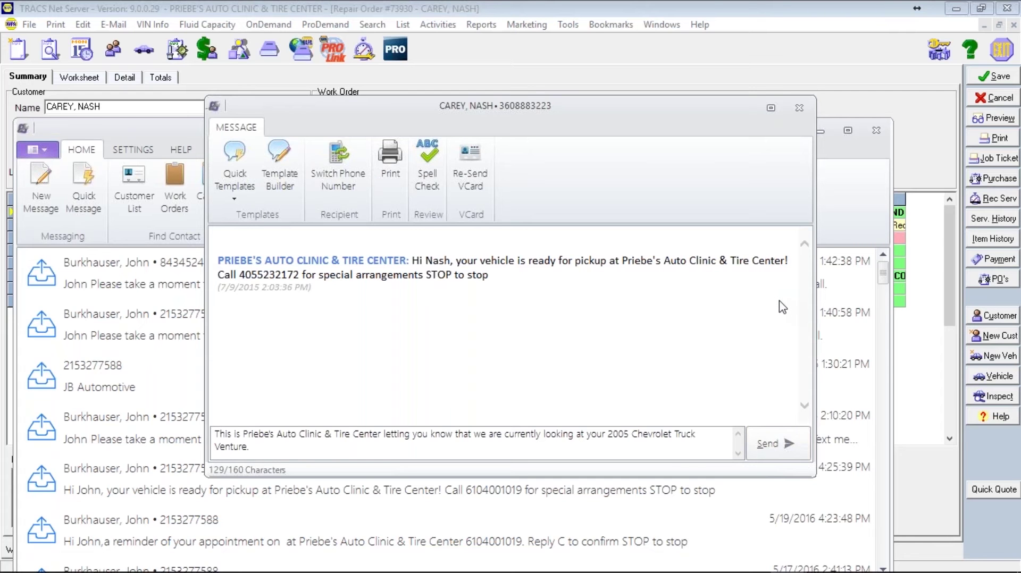
pyautogui.click(799, 110)
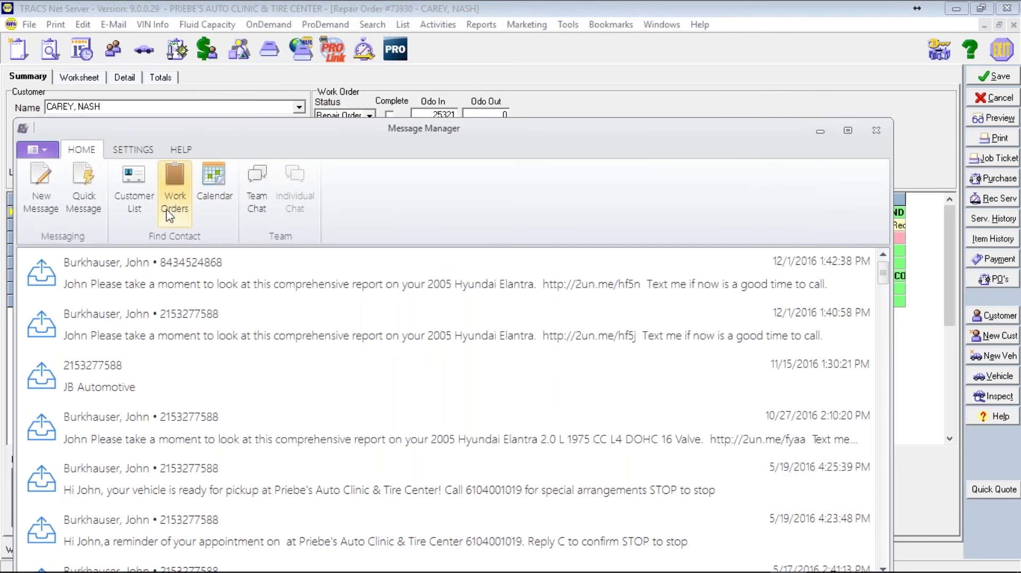
# - Search Message Manager's customer list by last name and open a message to one of the listed customers
pyautogui.click(147, 196)
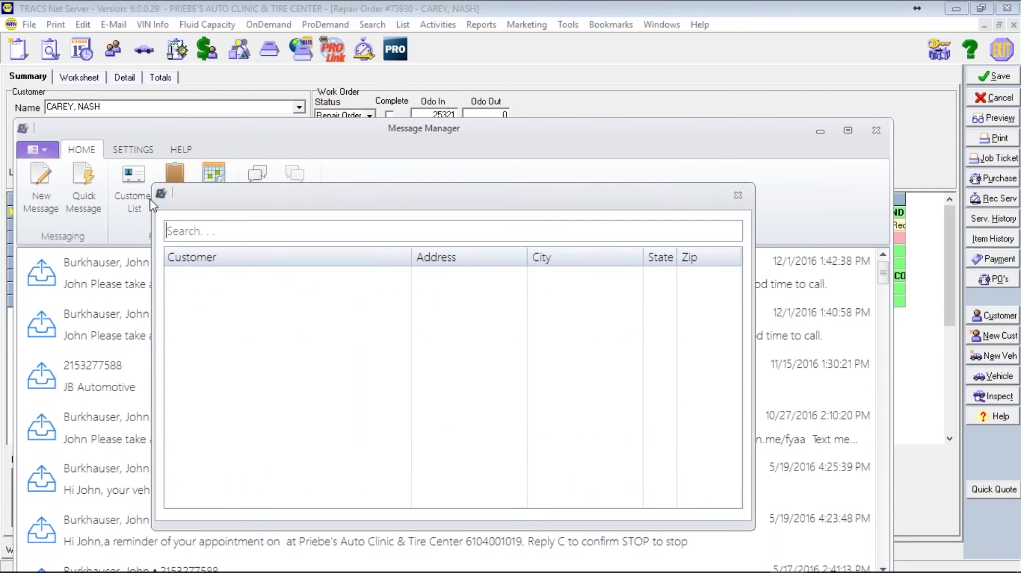
pyautogui.click(176, 232)
pyautogui.write('smithh')
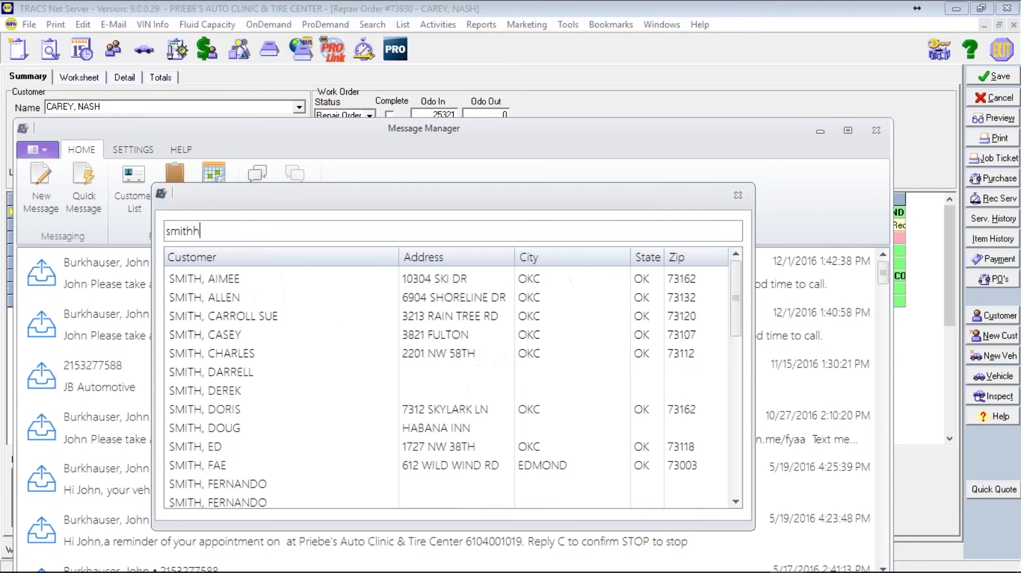
pyautogui.press('BackSpace')
pyautogui.click(218, 338)
pyautogui.doubleClick(217, 336)
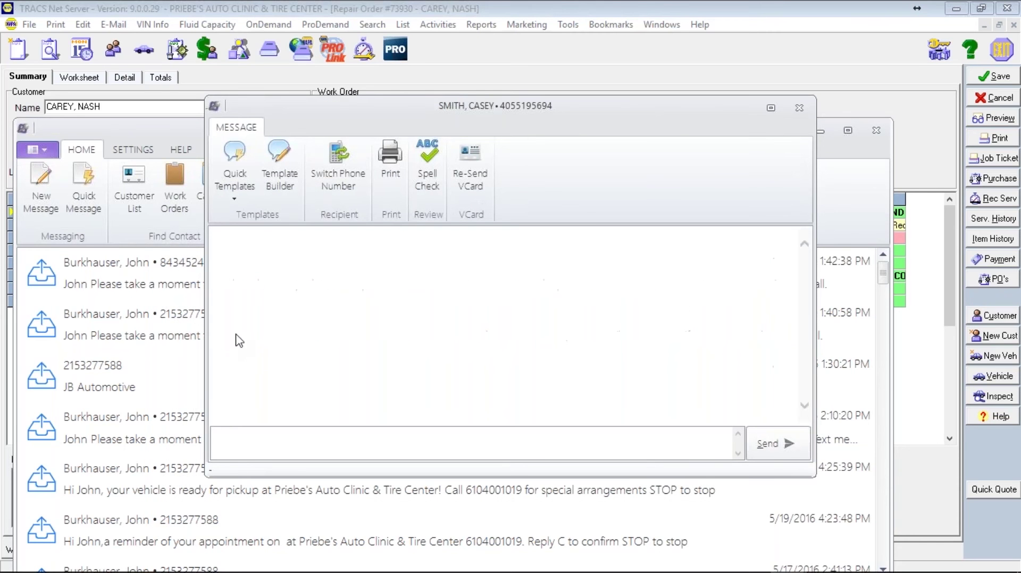
# - Fill the selected customer's message from the "*Parts In" template and close it unsent
pyautogui.click(241, 175)
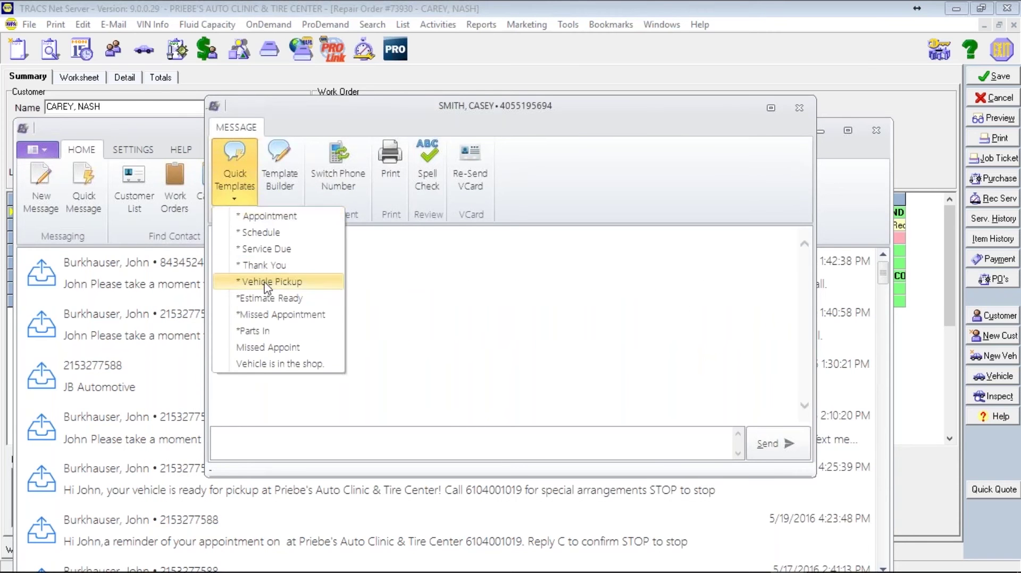
pyautogui.click(255, 331)
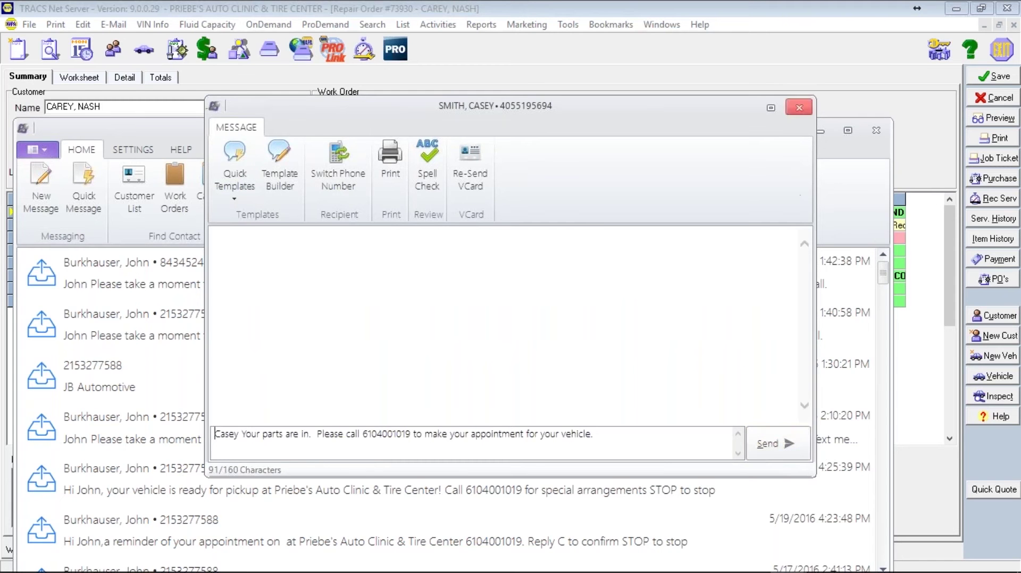
pyautogui.click(800, 109)
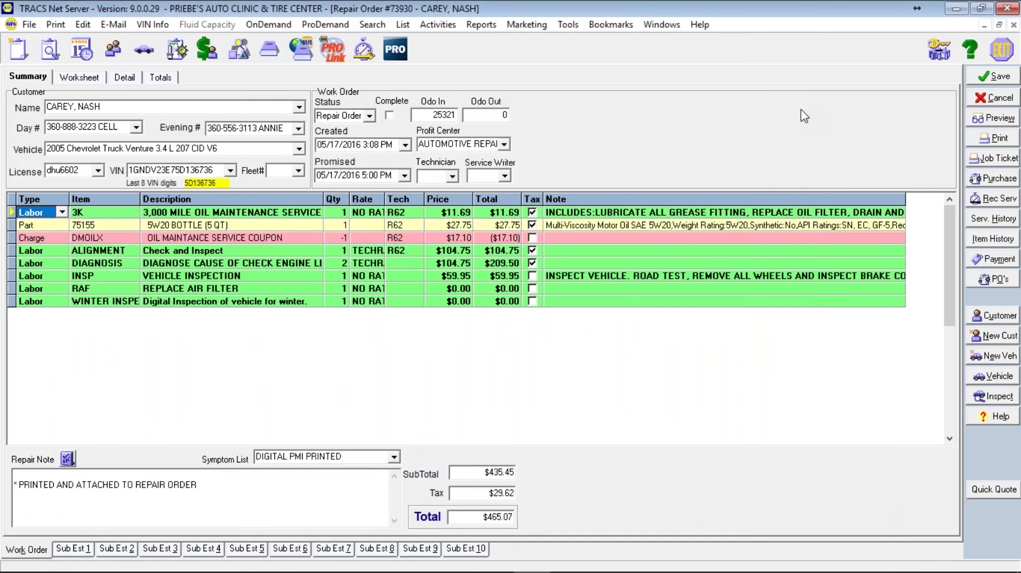
# - Open a message to the first work-in-progress repair order's customer, fill it from the "* Vehicle Pickup" template and close it unsent
pyautogui.click(780, 562)
pyautogui.click(174, 187)
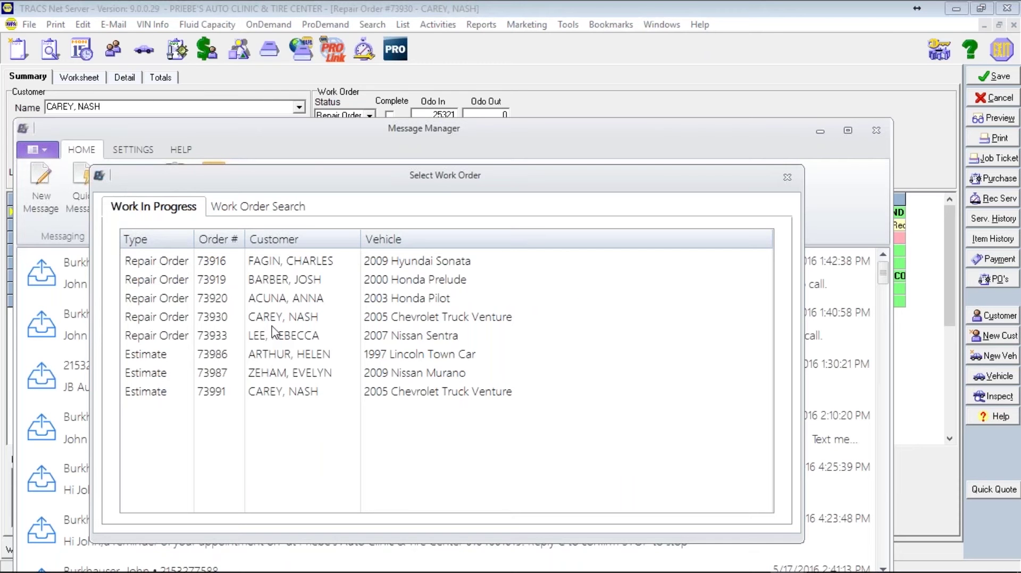
pyautogui.click(157, 268)
pyautogui.doubleClick(157, 268)
pyautogui.click(239, 170)
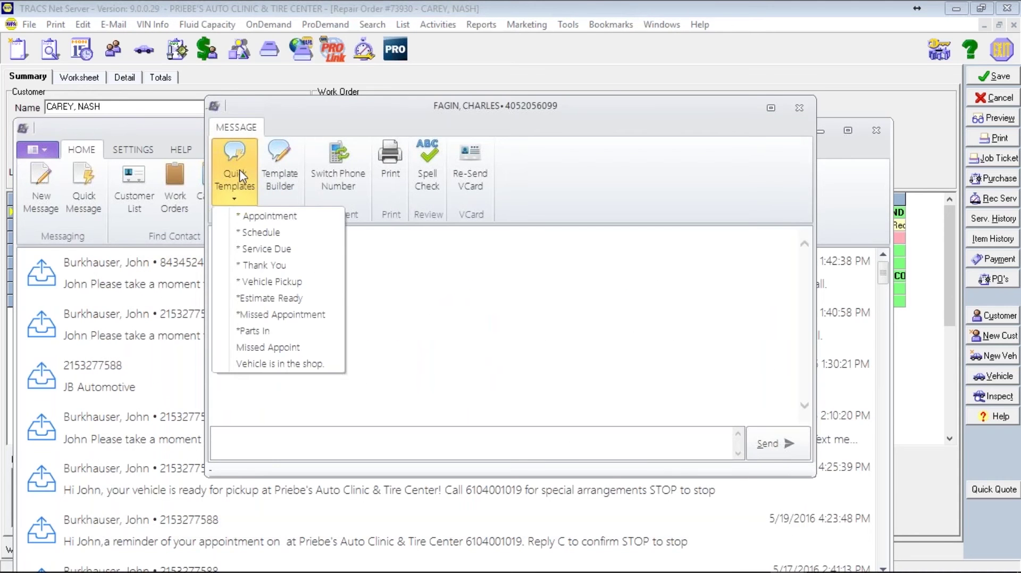
pyautogui.click(271, 285)
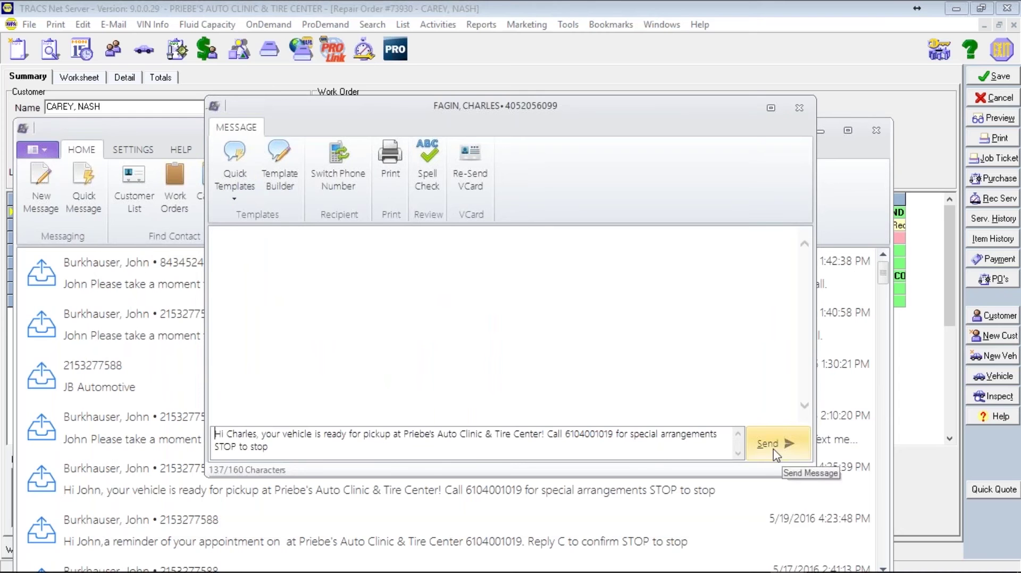
pyautogui.click(800, 108)
# - Browse Message Manager's appointment calendar from January 2017 back through December to the appointments on 12/29/2016
pyautogui.click(207, 175)
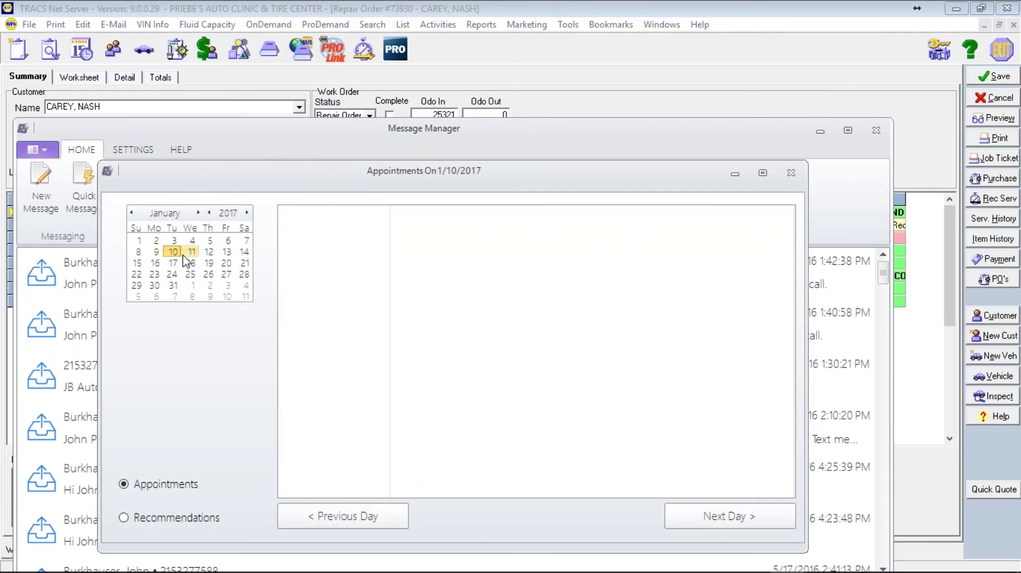
pyautogui.click(173, 243)
pyautogui.click(155, 240)
pyautogui.click(130, 213)
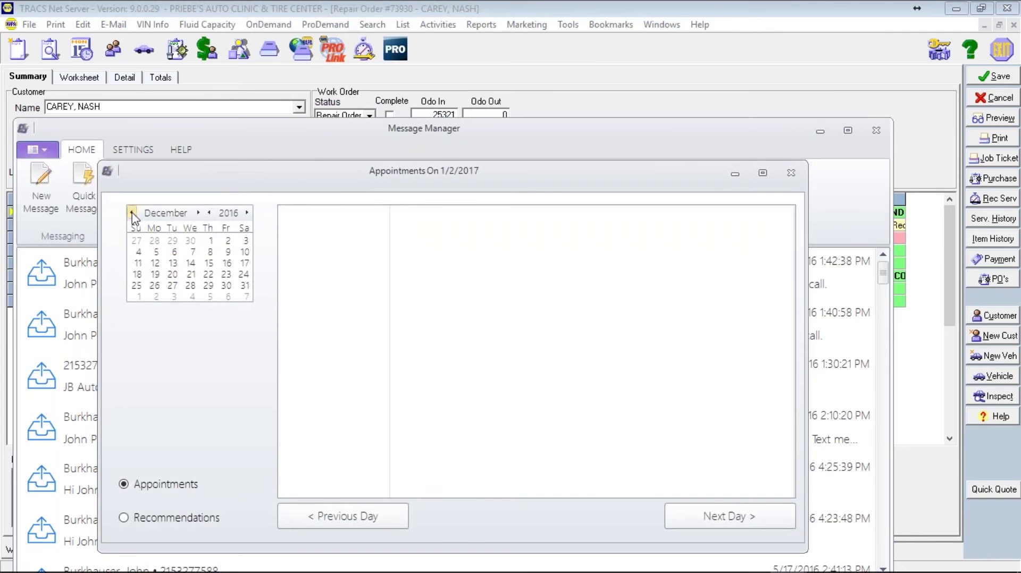
pyautogui.click(172, 263)
pyautogui.click(172, 274)
pyautogui.click(190, 274)
pyautogui.click(208, 274)
pyautogui.click(226, 274)
pyautogui.click(244, 273)
pyautogui.click(226, 285)
pyautogui.click(205, 287)
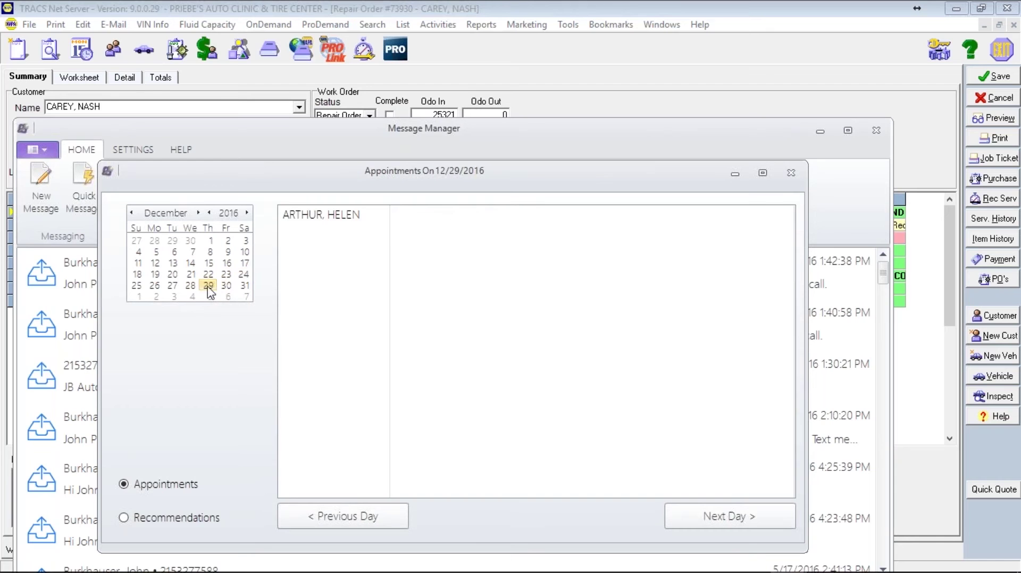
# - Open a message to the customer booked on 12/29/2016, fill it from the "*Missed Appointment" template and close it unsent
pyautogui.click(349, 220)
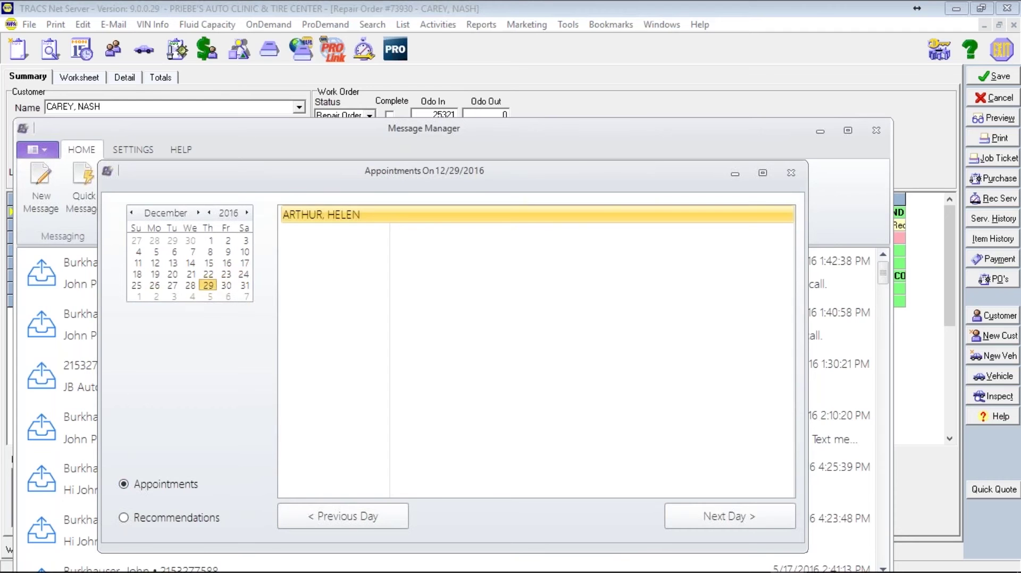
pyautogui.doubleClick(390, 220)
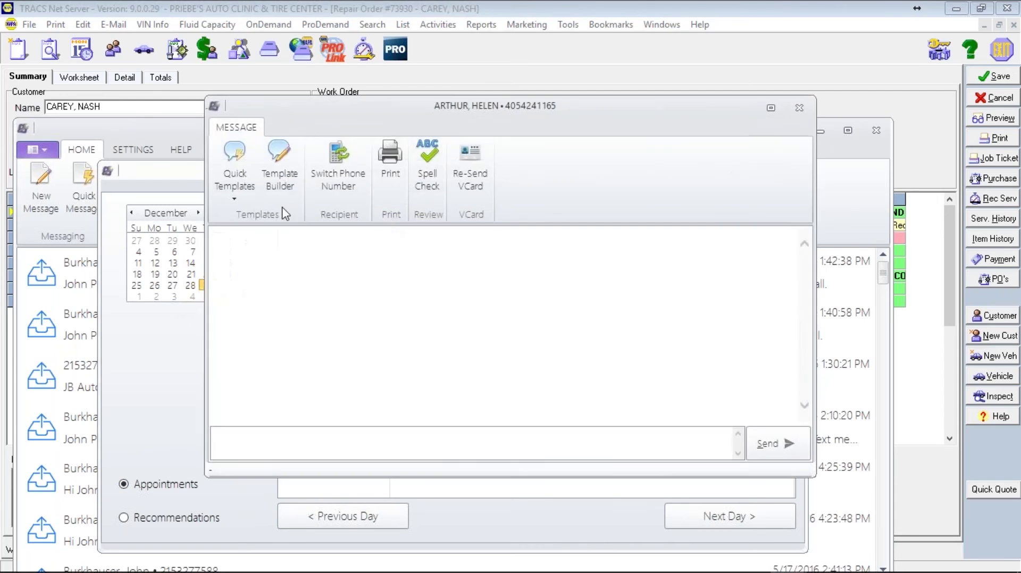
pyautogui.click(233, 160)
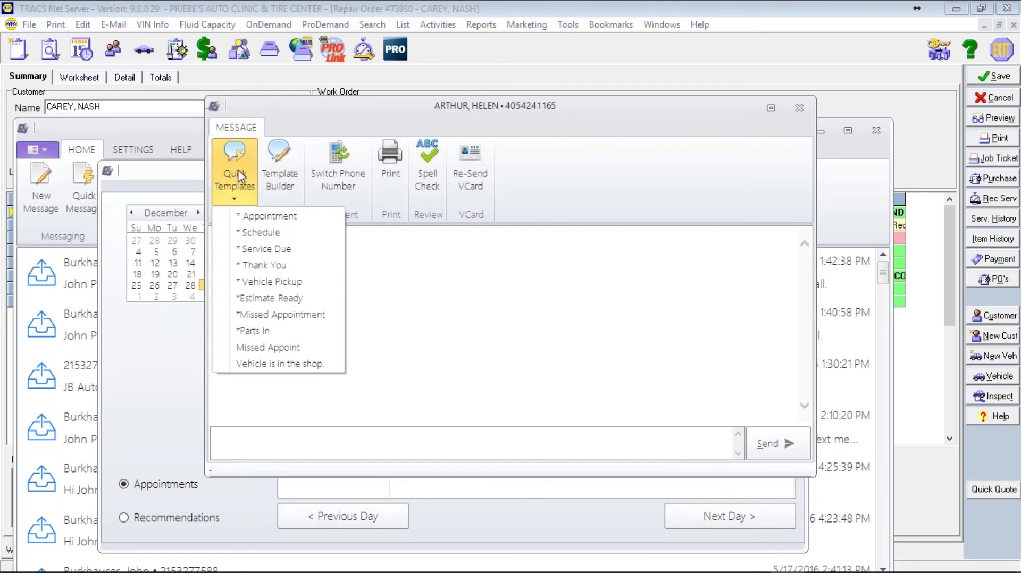
pyautogui.click(257, 316)
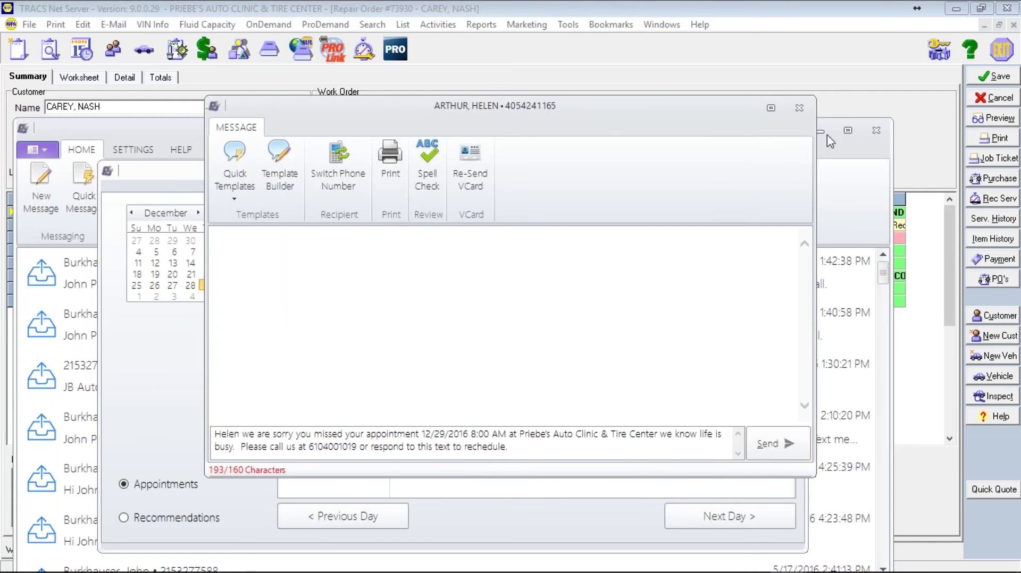
pyautogui.click(800, 109)
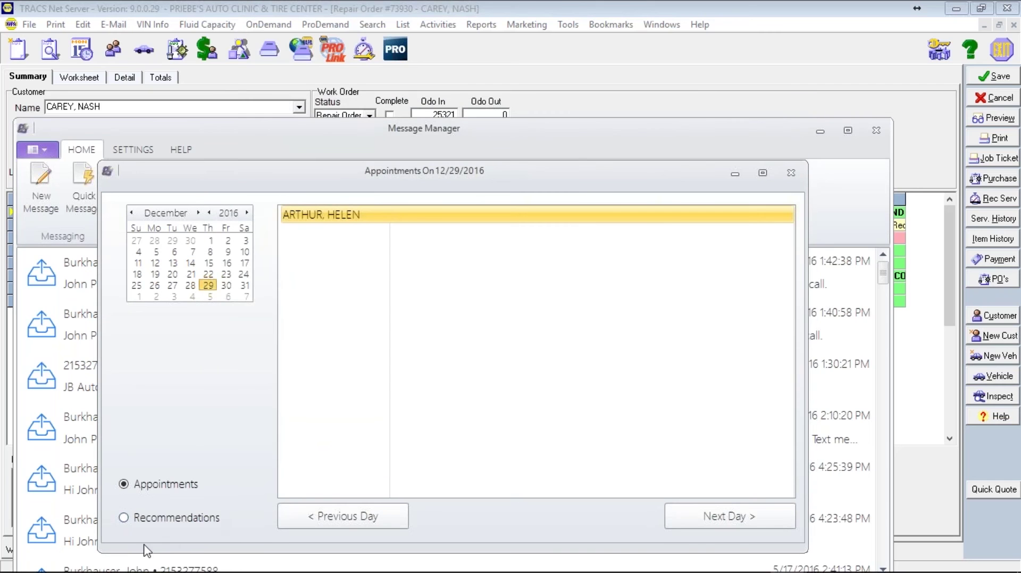
# - Switch the appointment calendar to recommendations, reopen the calendar from Message Manager and close it
pyautogui.click(128, 520)
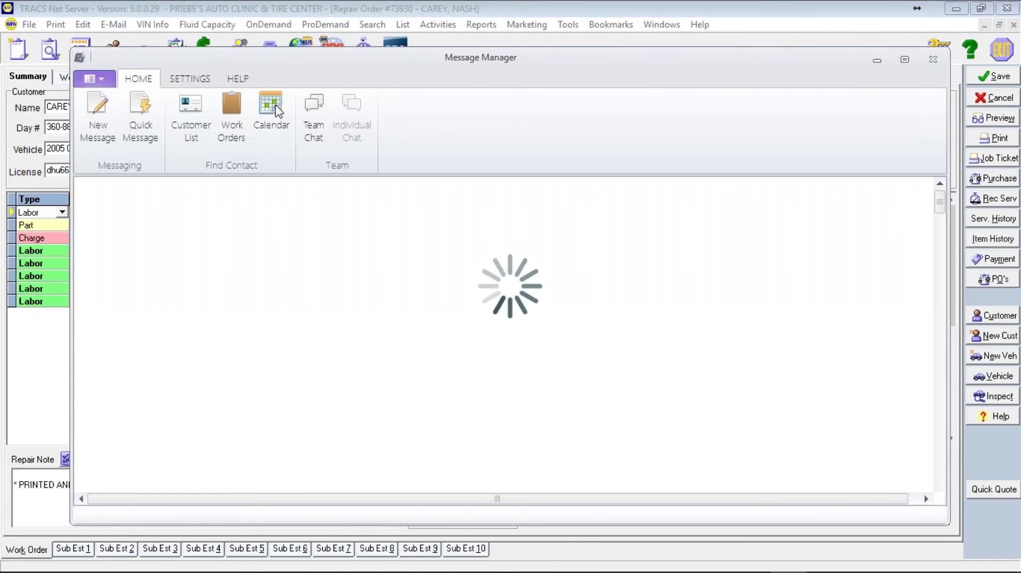
pyautogui.click(278, 113)
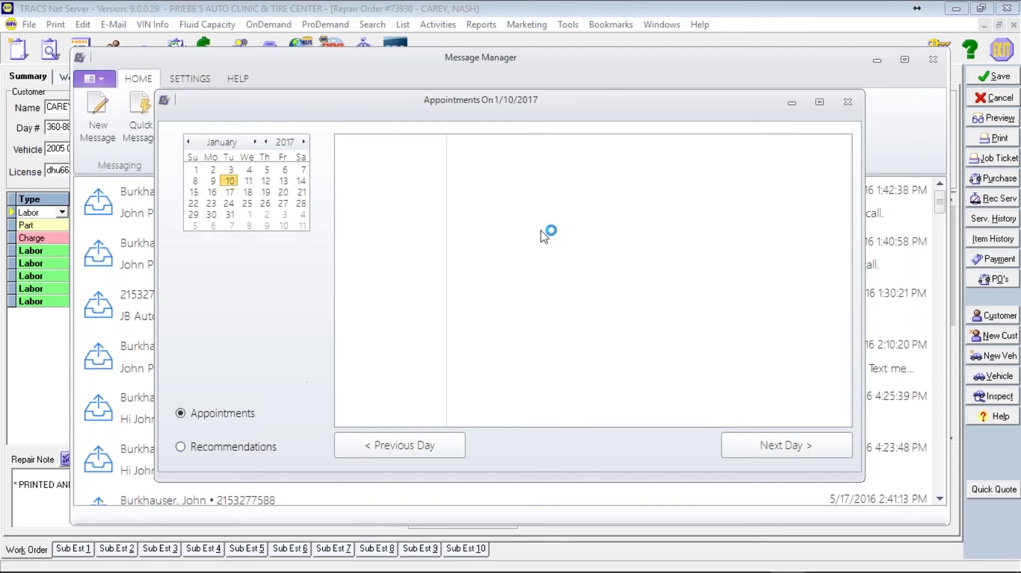
pyautogui.click(851, 102)
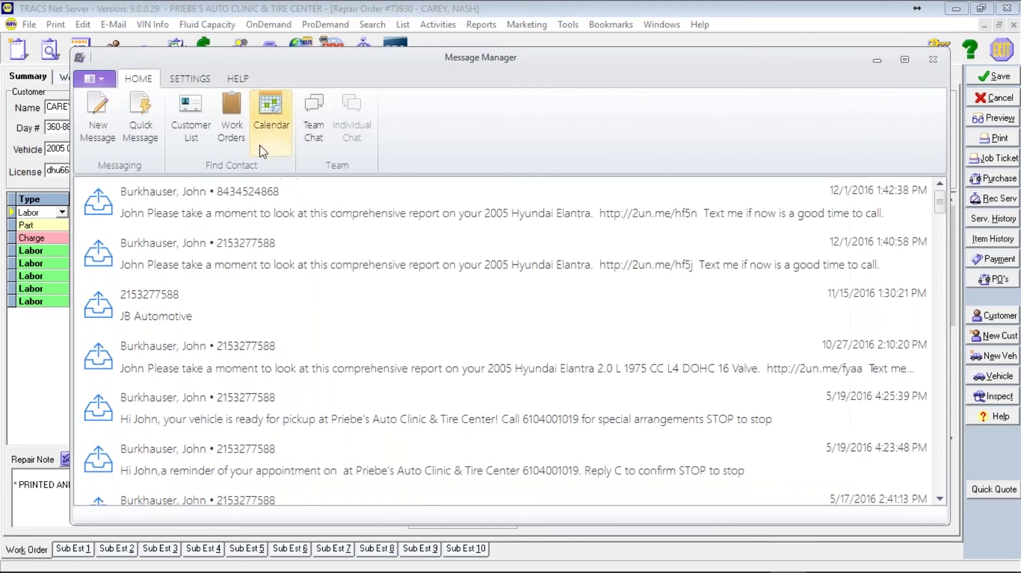
# - Start a quick message to the repair order's customer, fill it from the "* Service Due" template and close it unsent
pyautogui.click(147, 102)
pyautogui.click(234, 178)
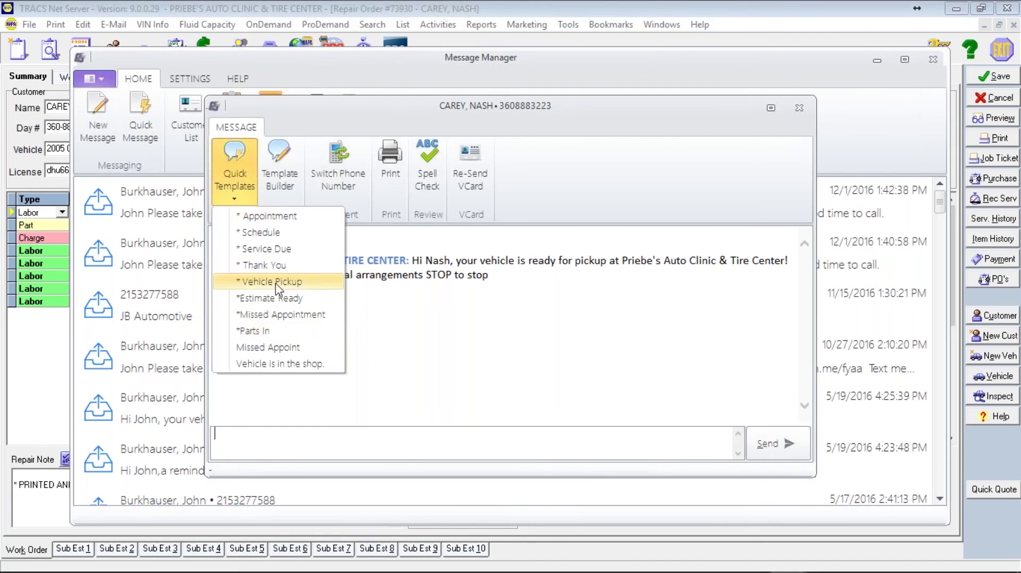
pyautogui.click(266, 248)
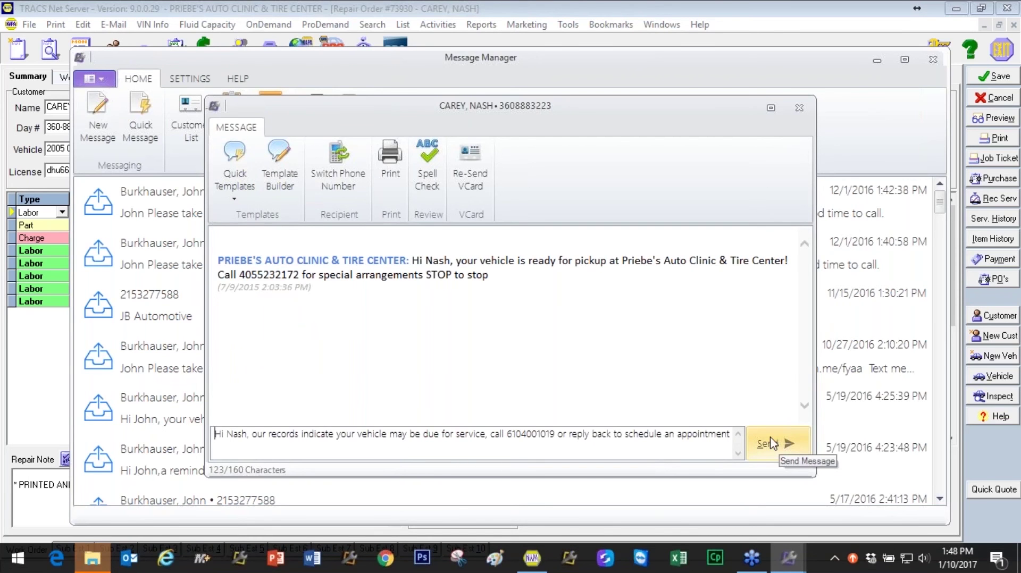
pyautogui.click(800, 107)
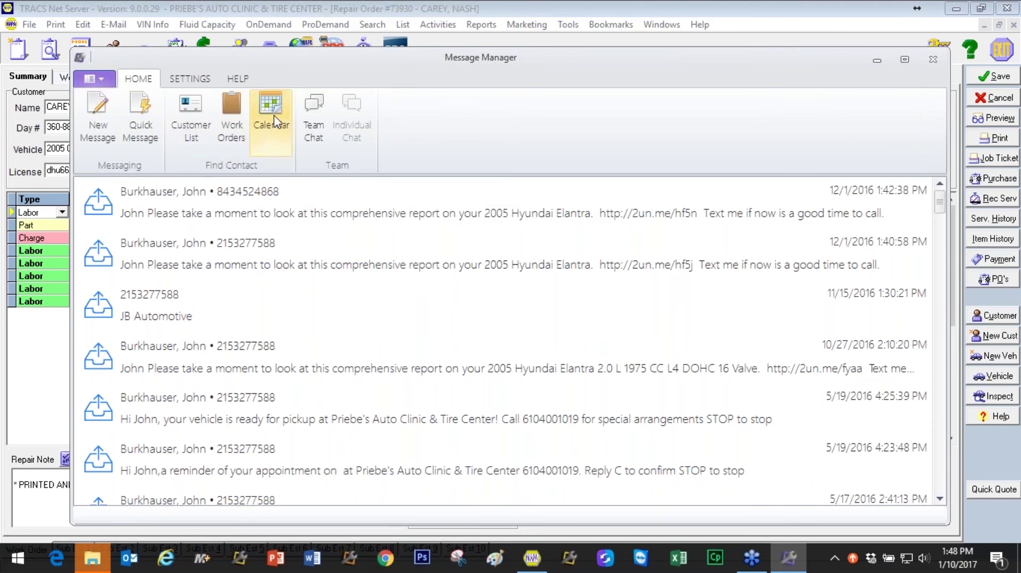
pyautogui.click(85, 563)
pyautogui.click(929, 12)
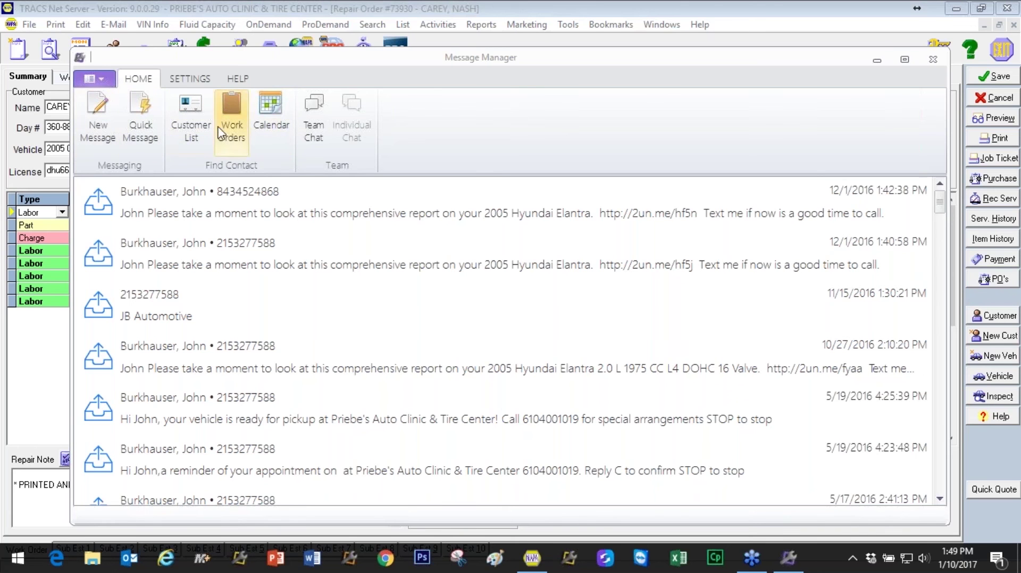
# - Open the message template builder from a quick message and delete the "Missed Appoint" template
pyautogui.click(142, 116)
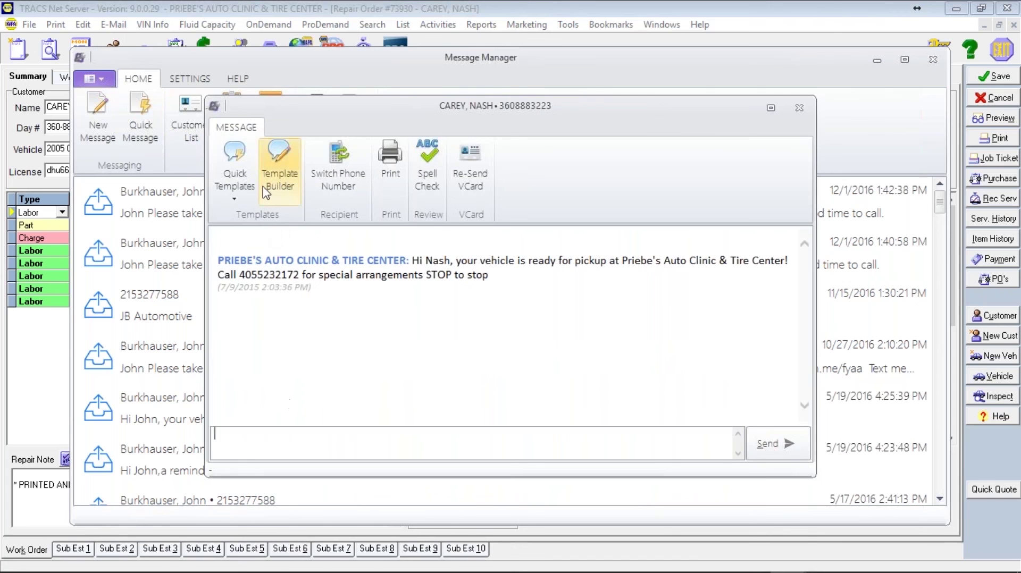
pyautogui.click(278, 165)
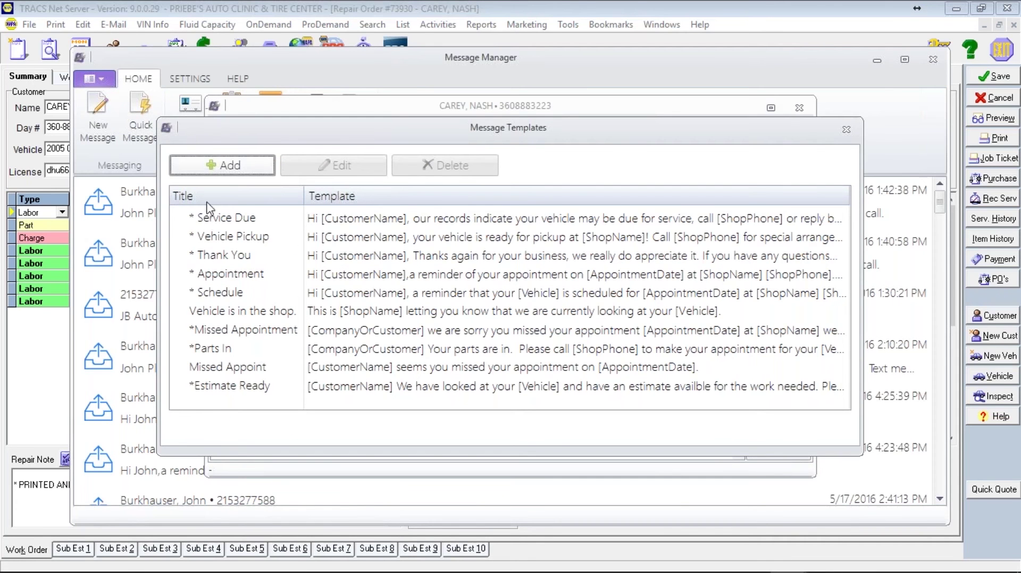
pyautogui.click(220, 369)
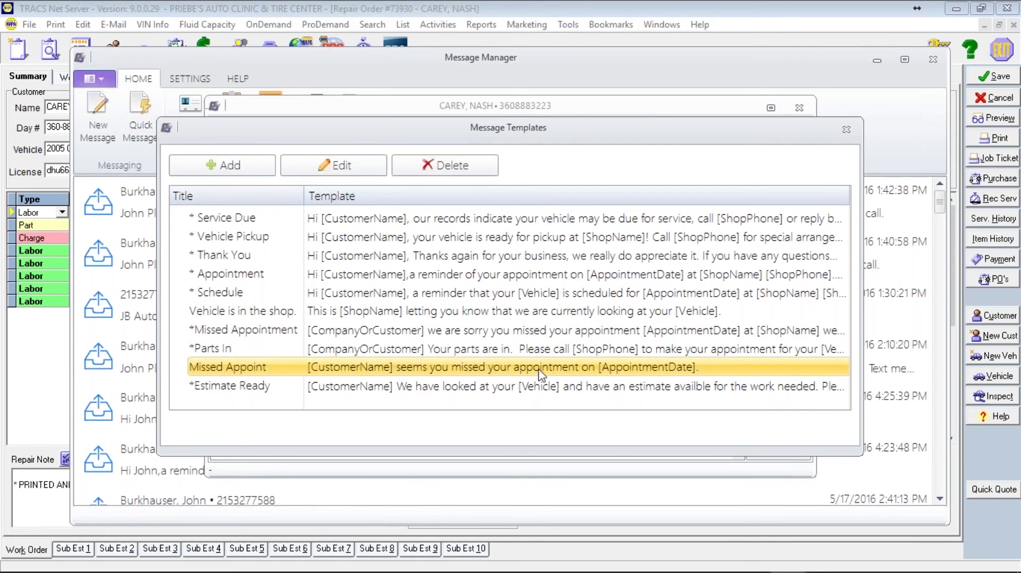
pyautogui.click(471, 168)
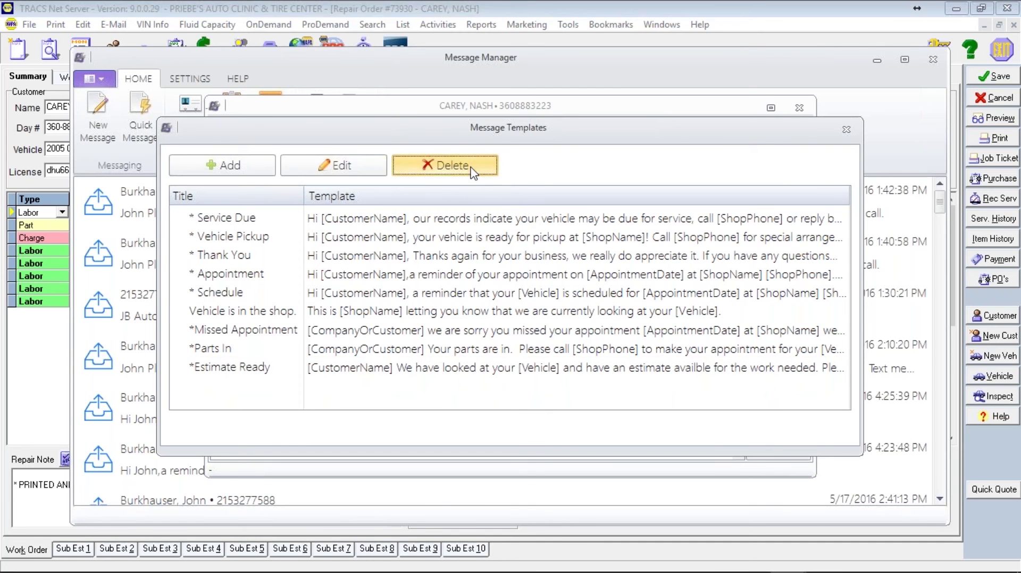
# - Add a message template titled "Missed Appointment" and begin its text with the [CustomerName] wildcard
pyautogui.click(230, 163)
pyautogui.write('Misse')
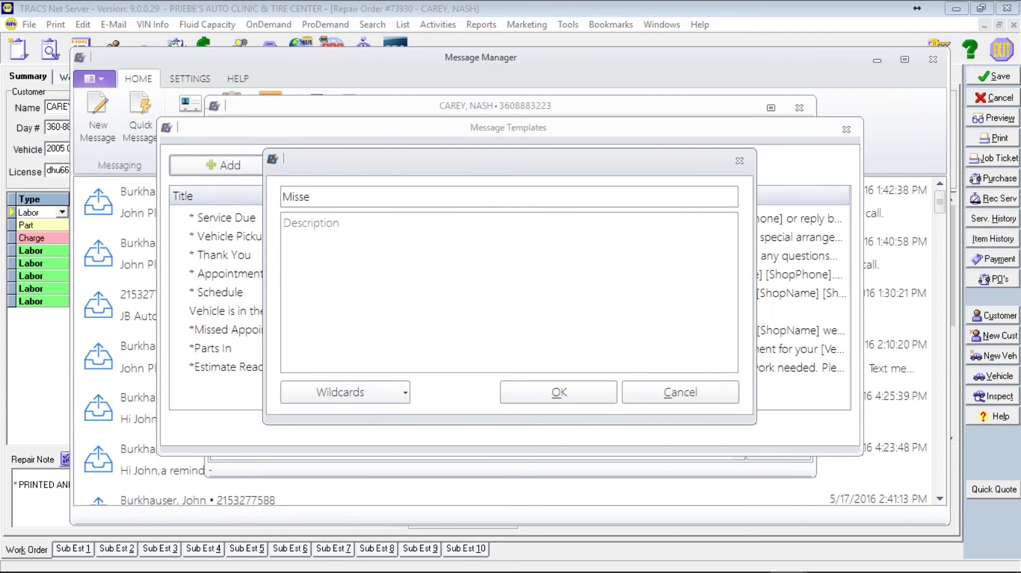
pyautogui.write('d Appointment')
pyautogui.click(286, 223)
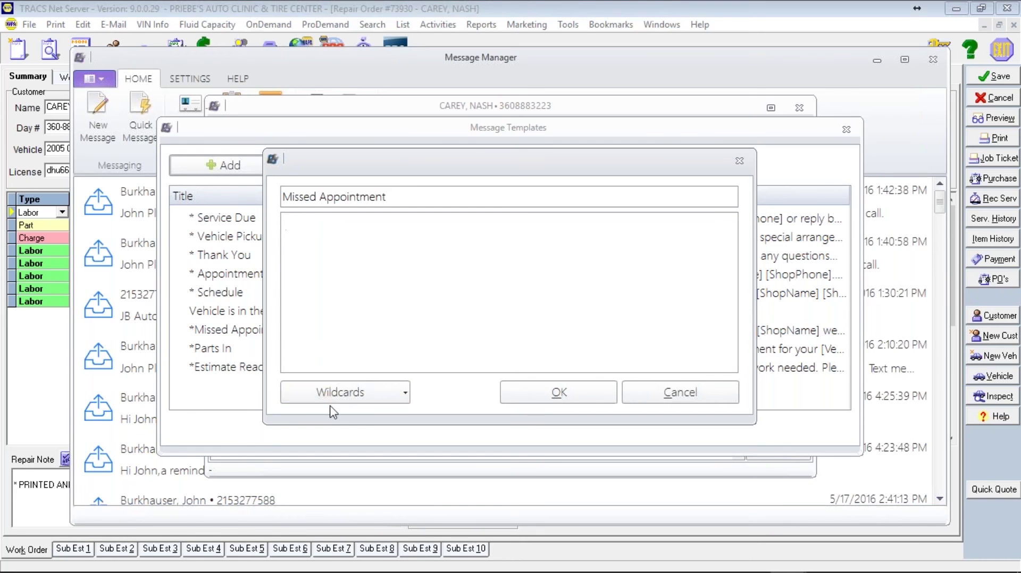
pyautogui.click(388, 396)
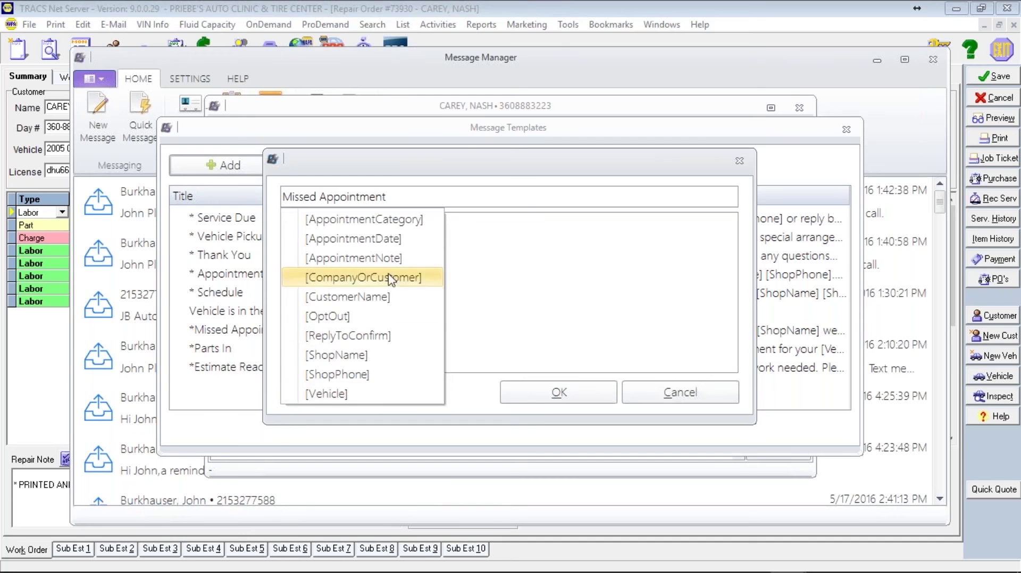
pyautogui.click(371, 388)
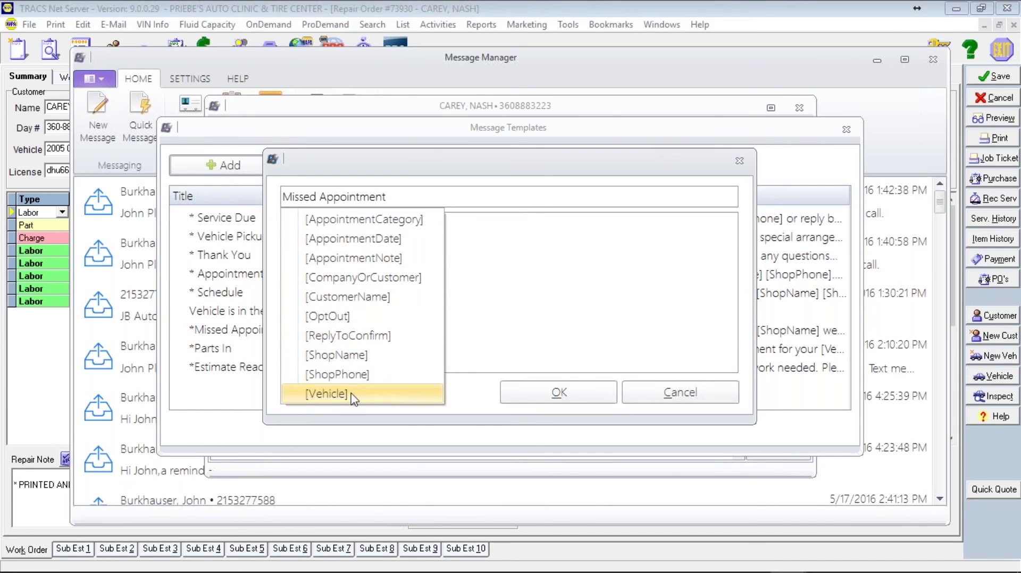
pyautogui.click(362, 298)
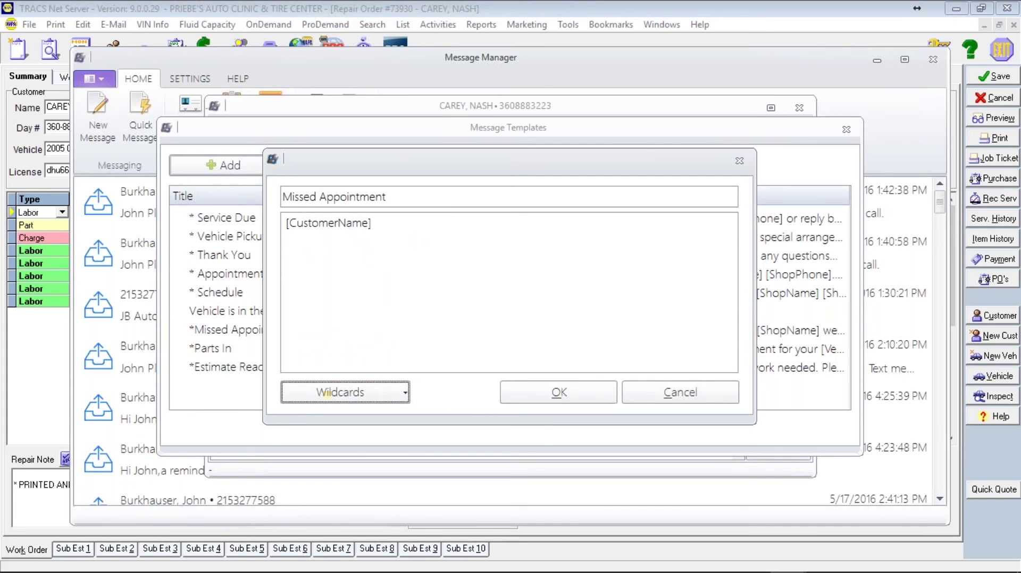
# - Continue the template text with "we want you to know your [Vehicle] is in the shop now", using the vehicle wildcard
pyautogui.click(382, 224)
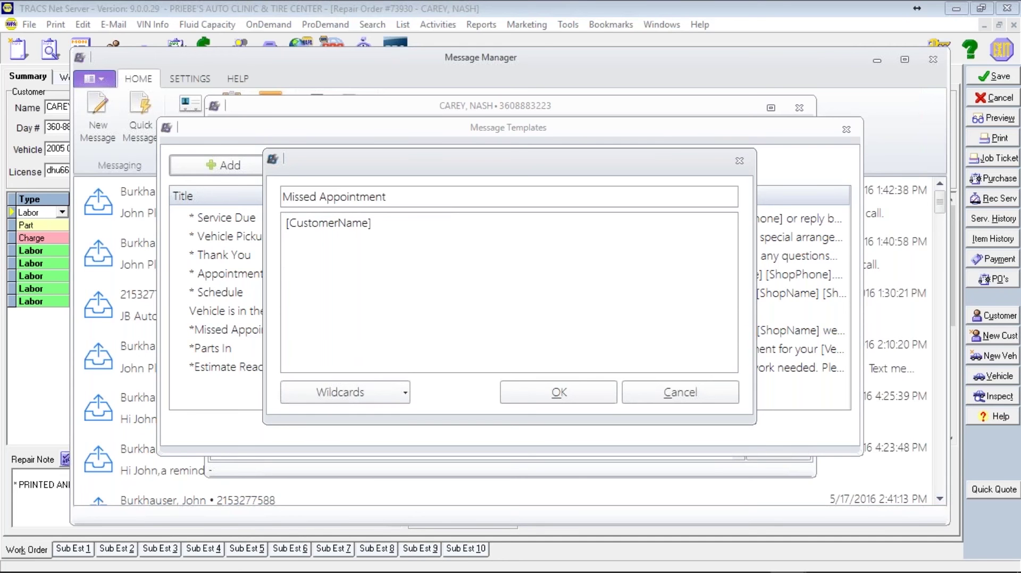
pyautogui.write('we want you to know your')
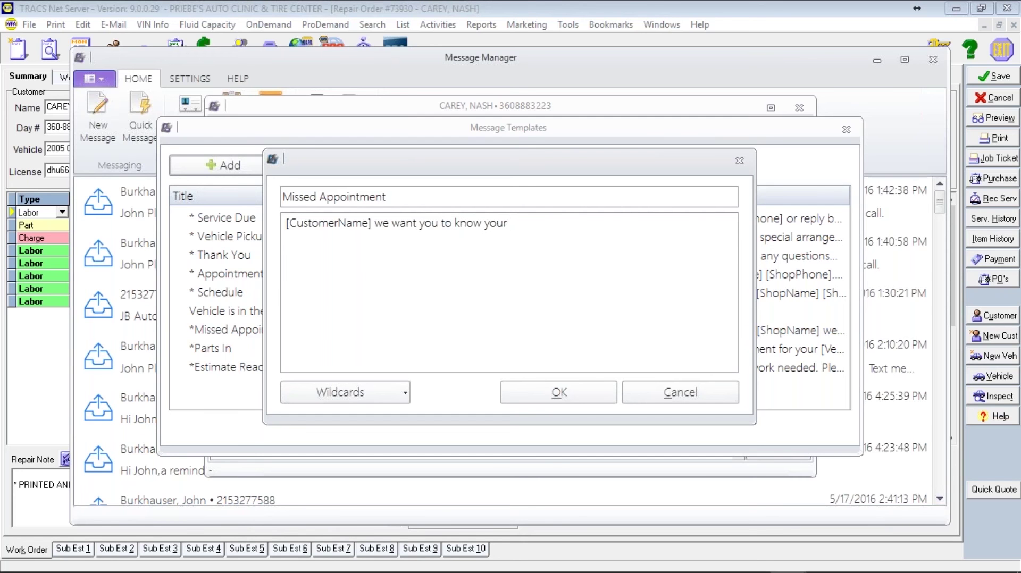
pyautogui.click(387, 393)
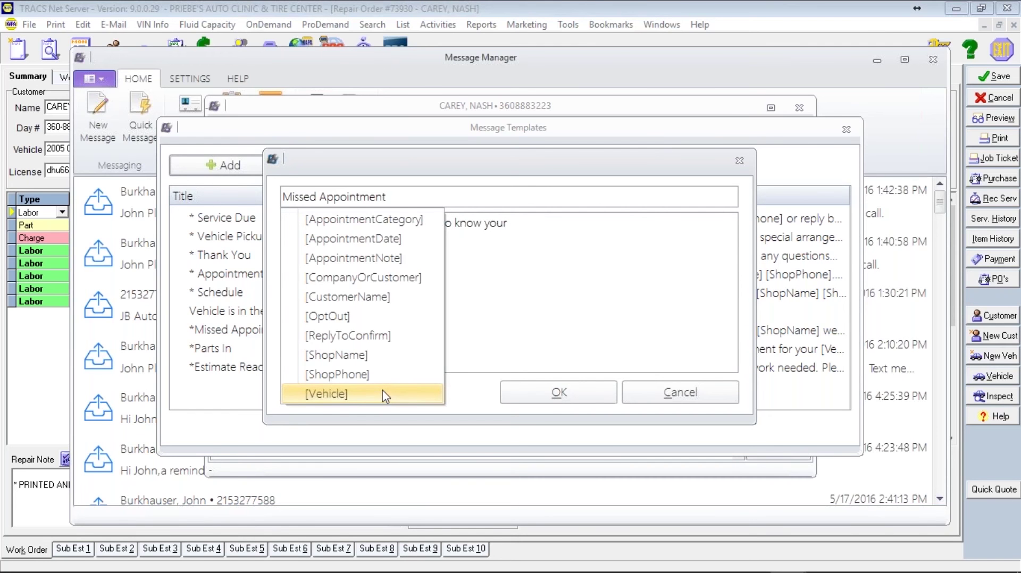
pyautogui.click(329, 394)
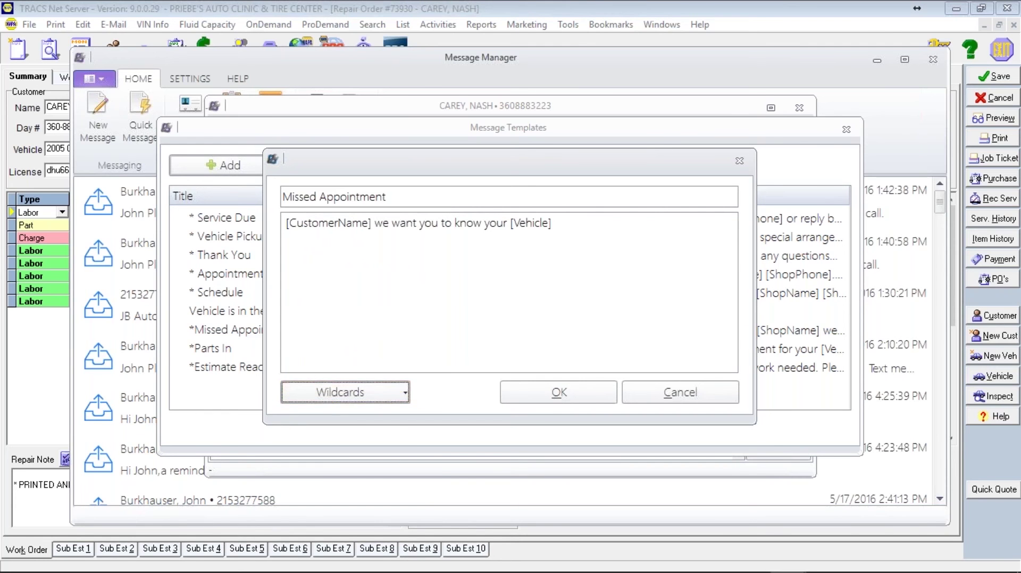
pyautogui.click(574, 221)
pyautogui.write('is in the shop now')
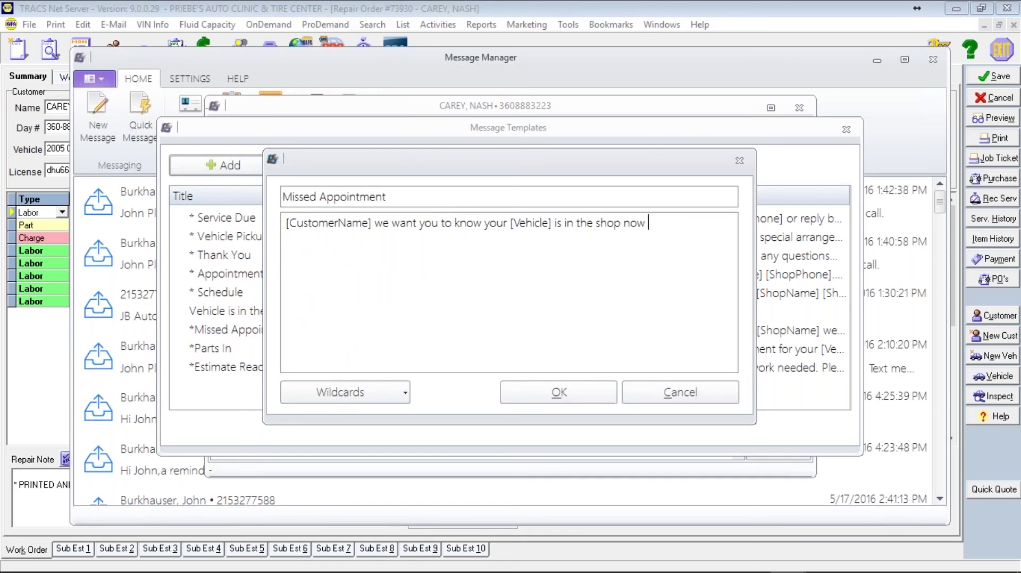
# - Insert the [ShopPhone] and [ShopName] wildcards, end the text with ". We will call soon.", save the template and close the template list
pyautogui.click(376, 392)
pyautogui.click(367, 355)
pyautogui.click(381, 393)
pyautogui.click(381, 375)
pyautogui.write('.  We will')
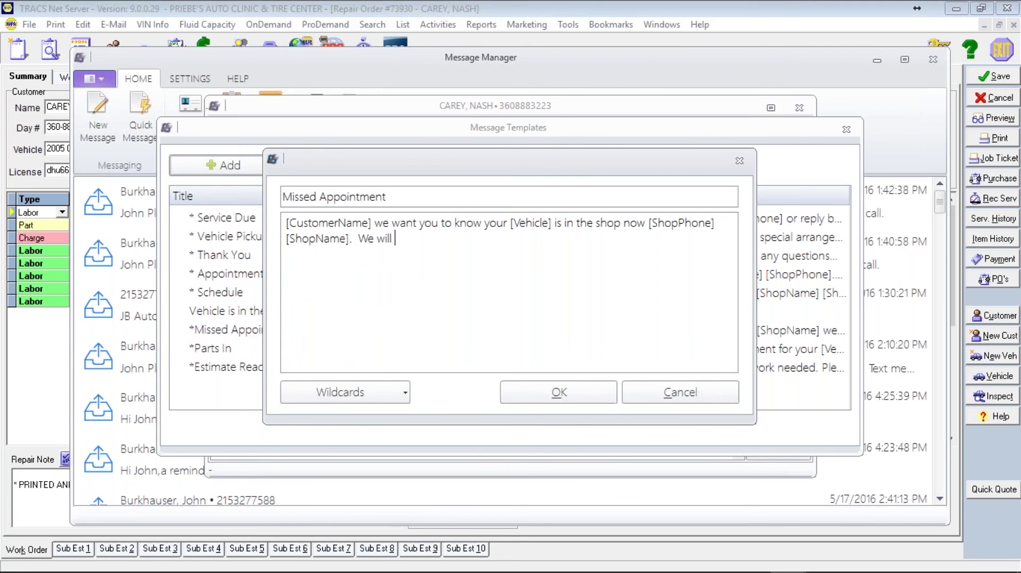
pyautogui.write(' call soon.')
pyautogui.click(531, 384)
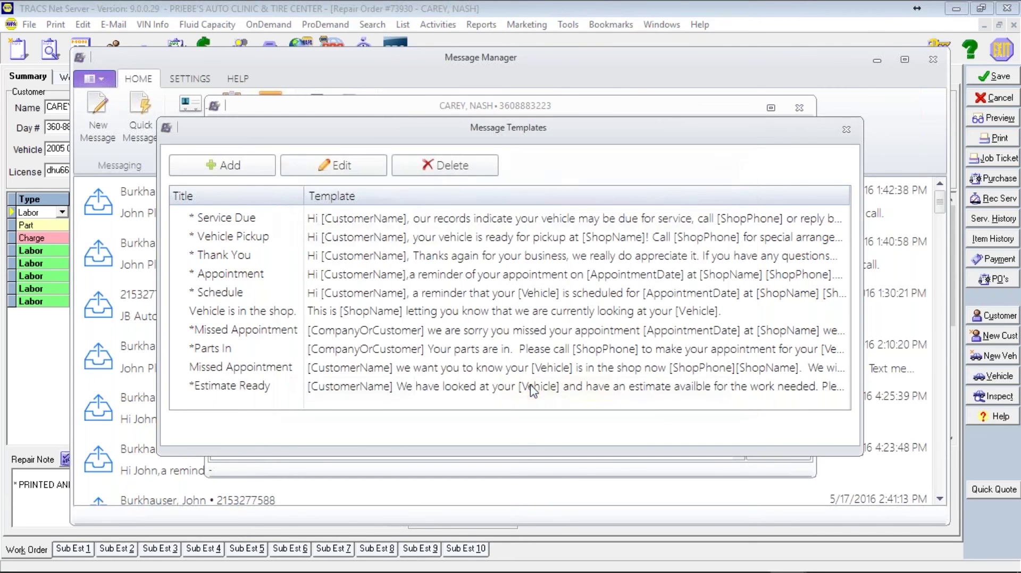
pyautogui.click(847, 130)
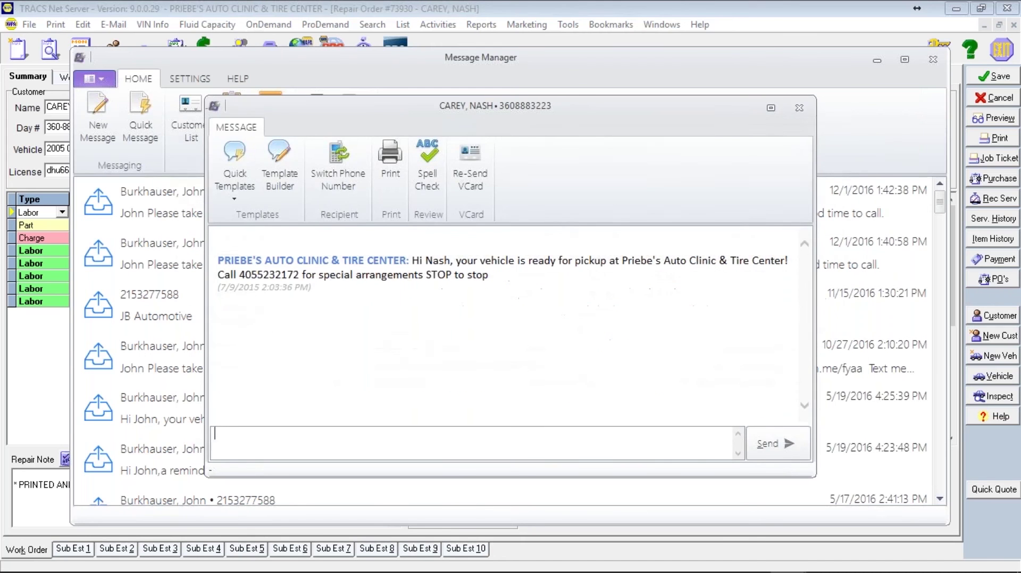
# - Close the open message, start a new quick message and fill it with the "Vehicle is in the shop." template
pyautogui.click(799, 108)
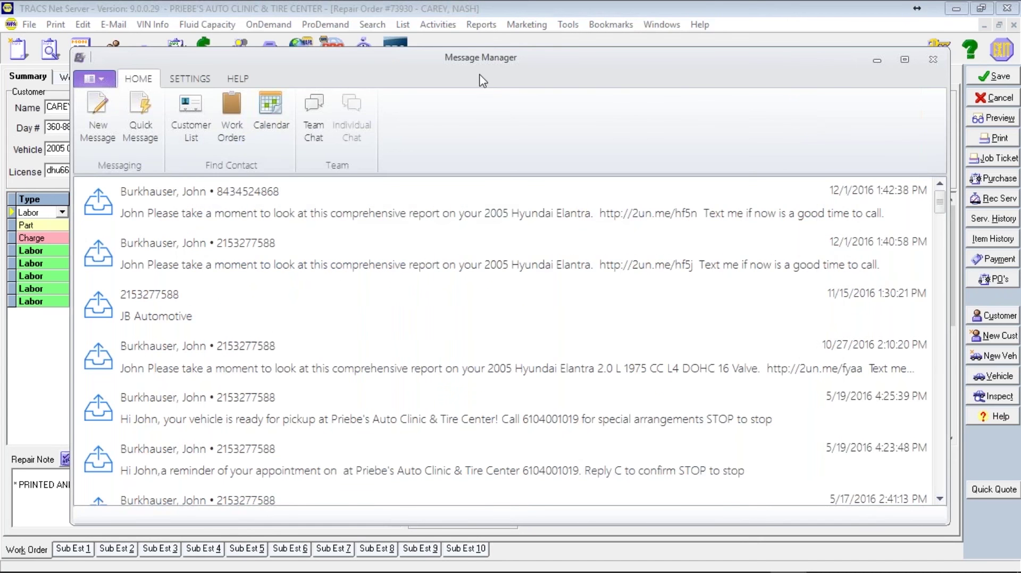
pyautogui.click(137, 113)
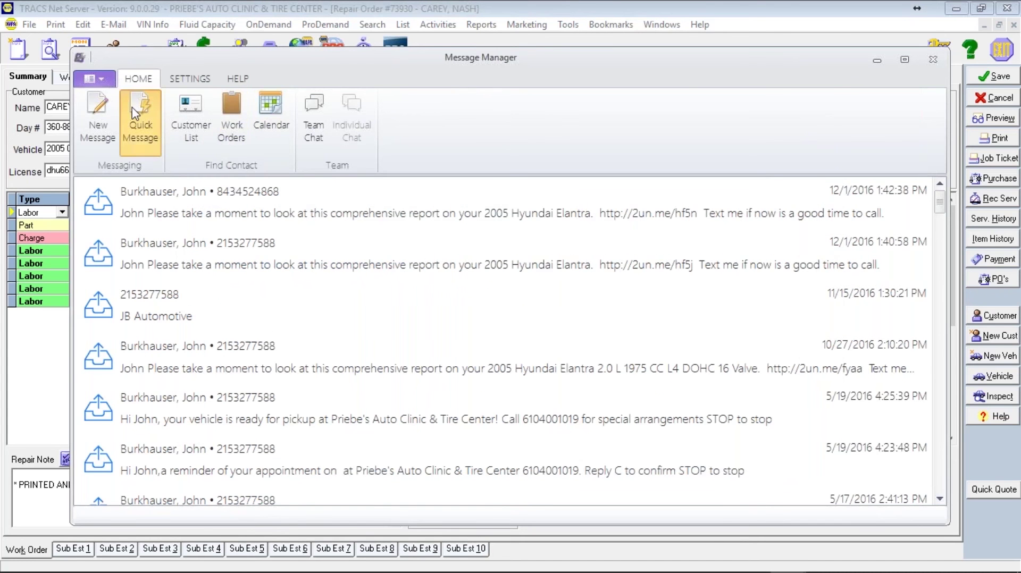
pyautogui.click(234, 183)
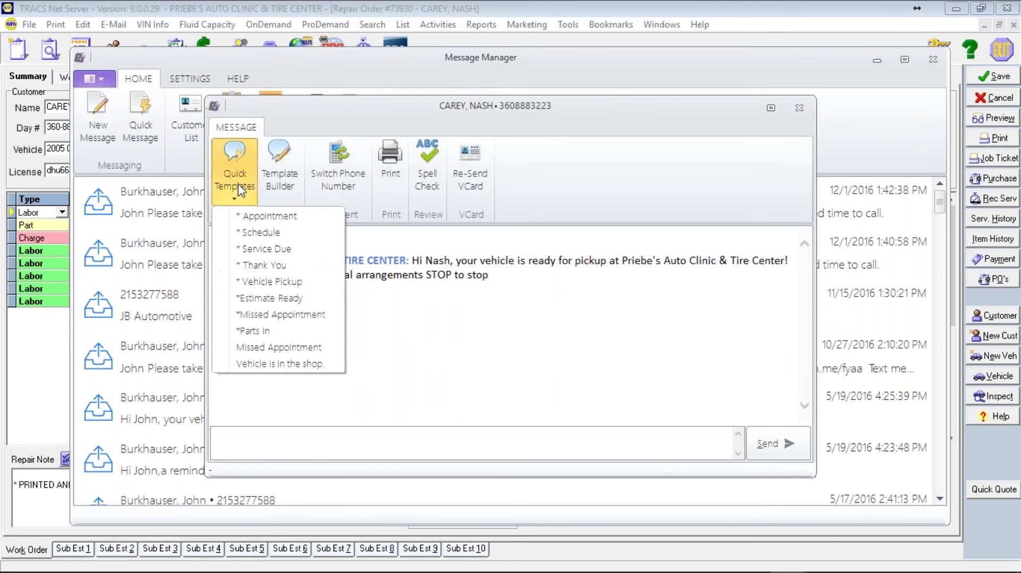
pyautogui.click(252, 366)
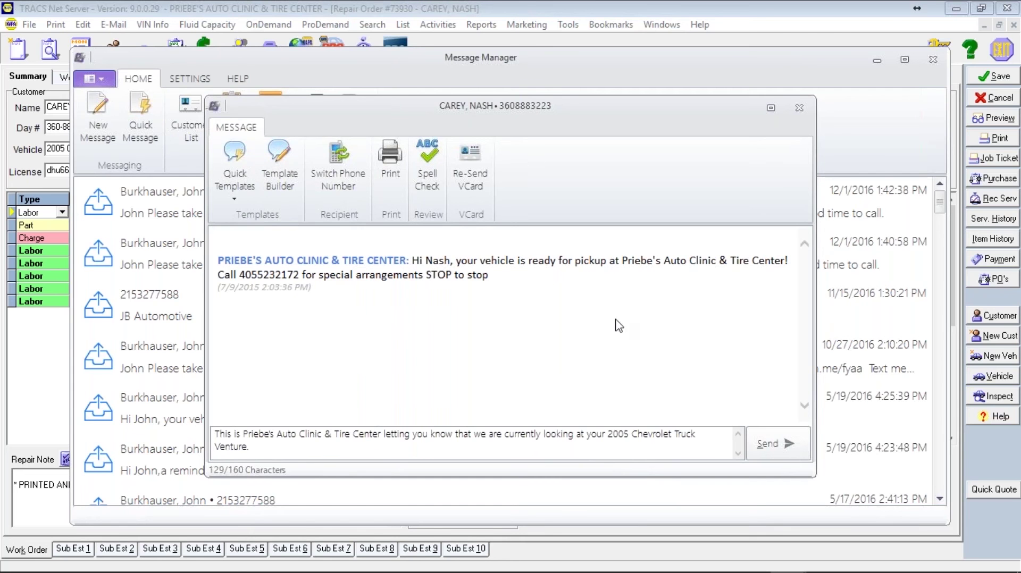
# - Review the available message templates in the template builder, and close the list and the unsent message
pyautogui.click(279, 145)
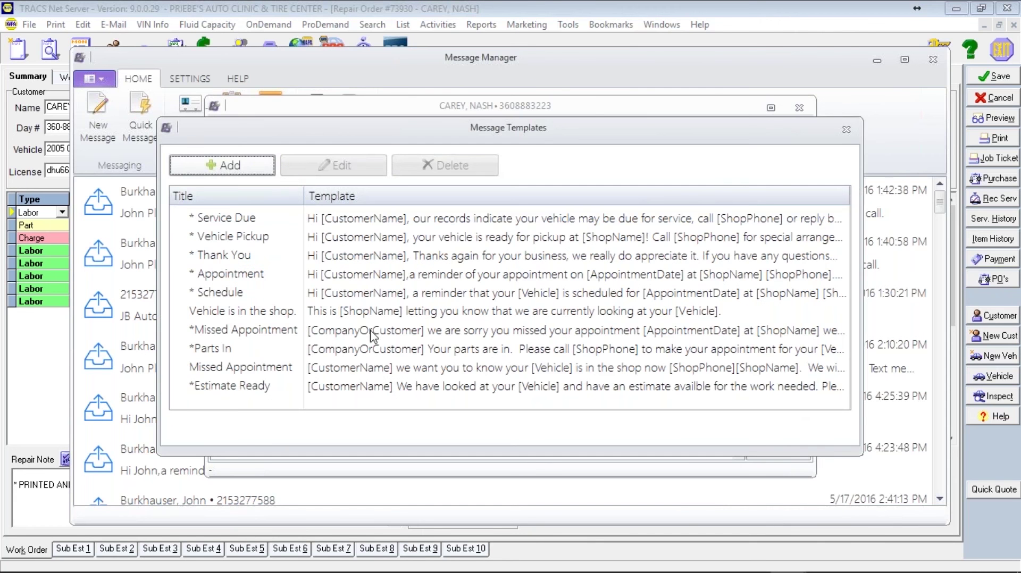
pyautogui.click(224, 257)
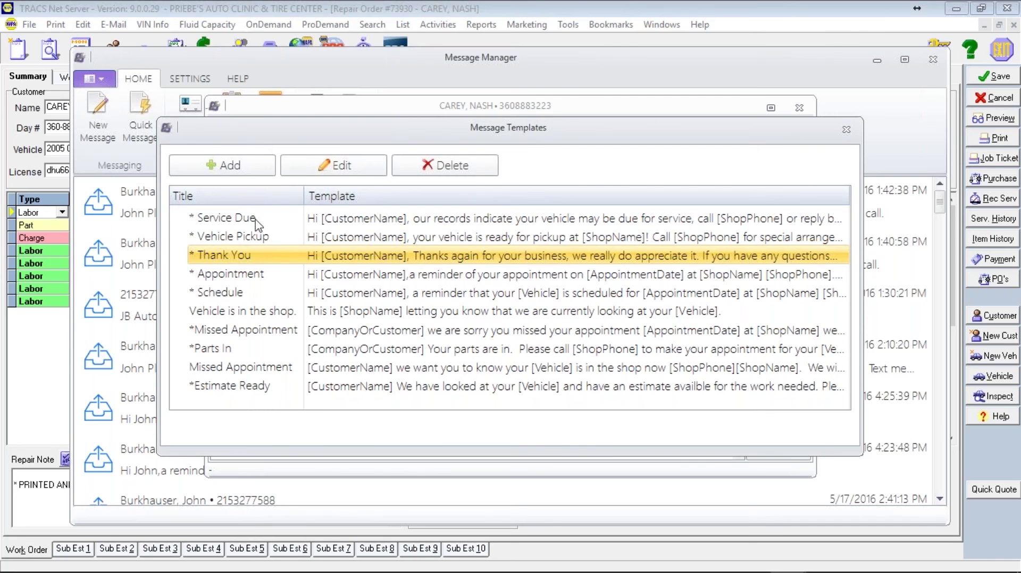
pyautogui.click(846, 129)
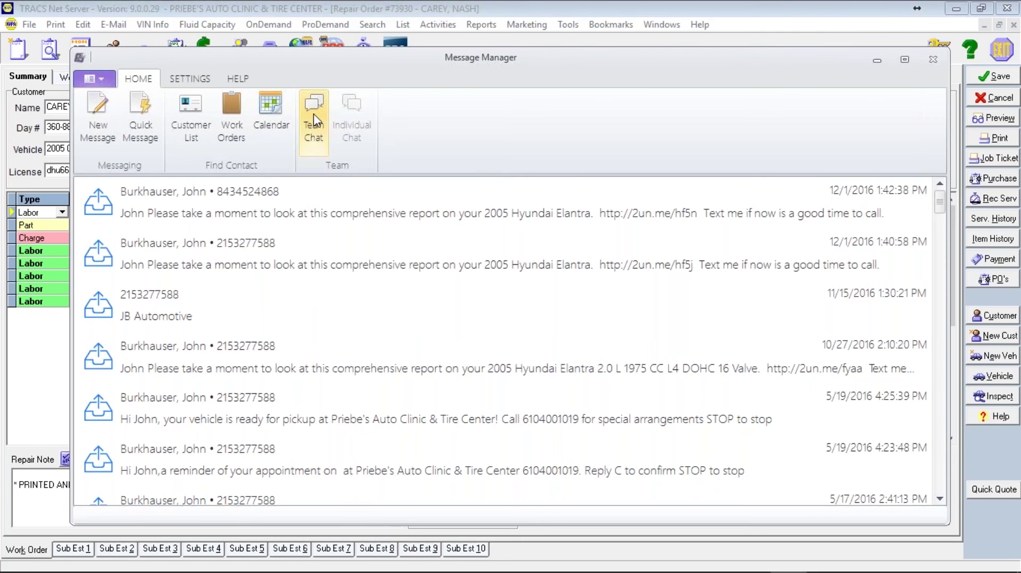
# - Open Team Chat, choose the sender's name and send the test message "zdfgfxhjgkhkokp"
pyautogui.click(314, 121)
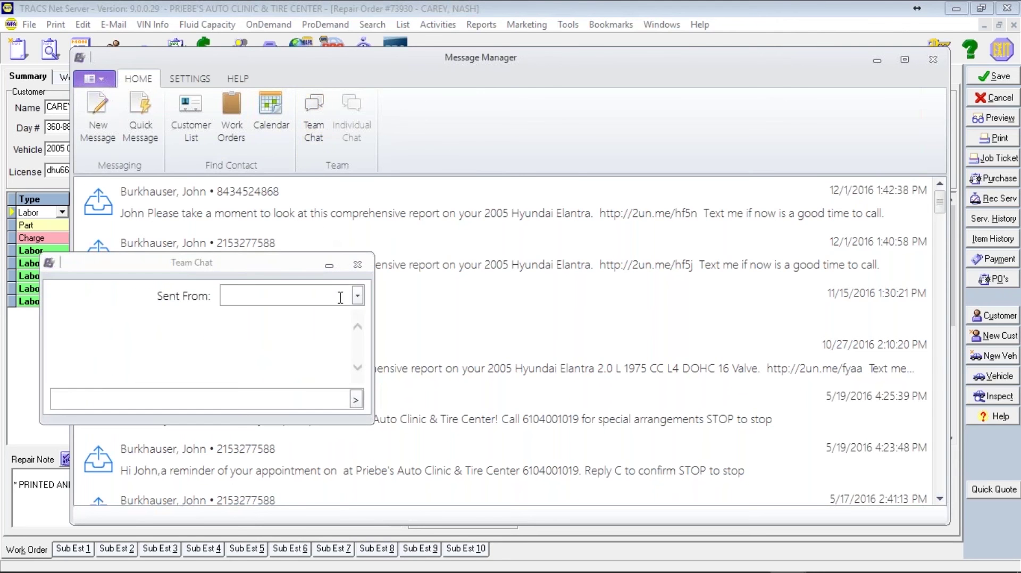
pyautogui.click(358, 297)
pyautogui.click(306, 315)
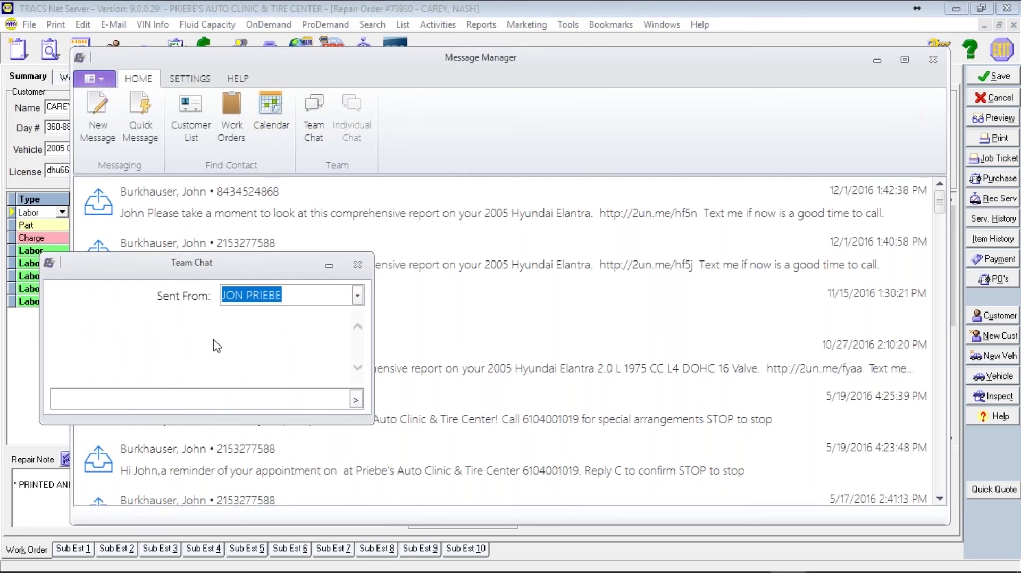
pyautogui.click(158, 398)
pyautogui.write('zdfgfxhjgkhkokp')
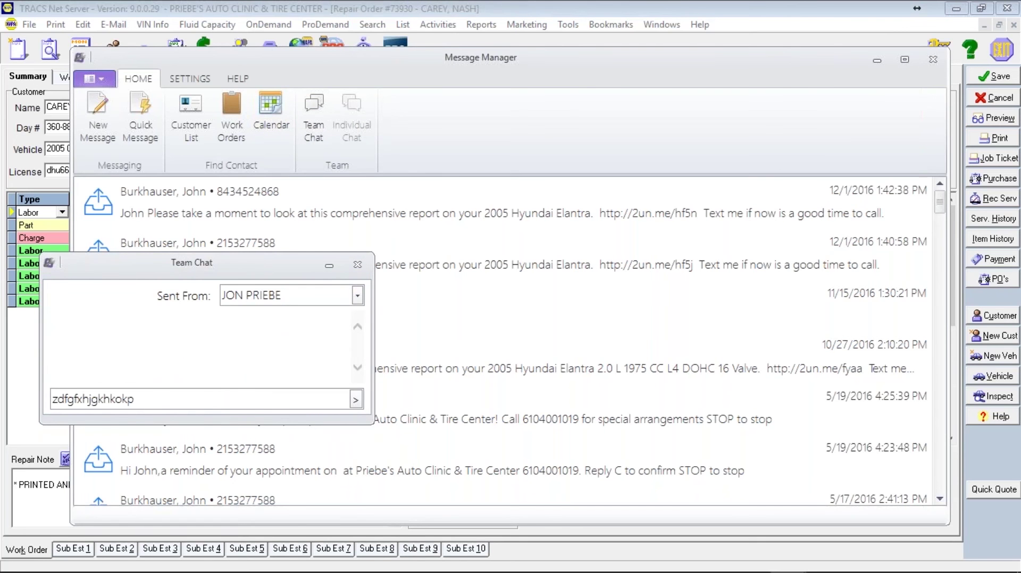
pyautogui.click(356, 400)
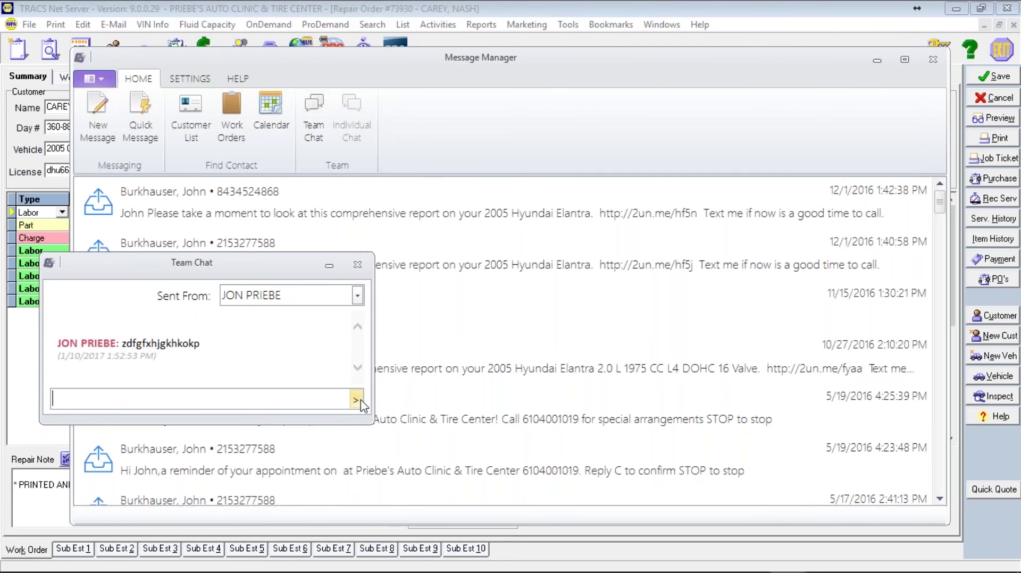
# - Send the team chat message "Lunch meeting to look at video." and close Team Chat
pyautogui.write('Lunch meetinf')
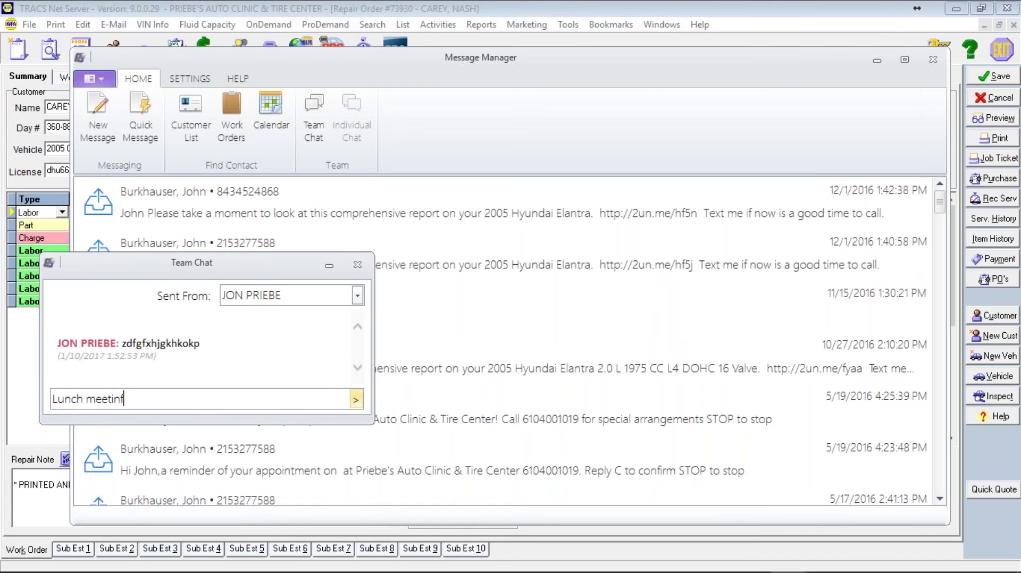
pyautogui.press('BackSpace')
pyautogui.write('g to look at video.')
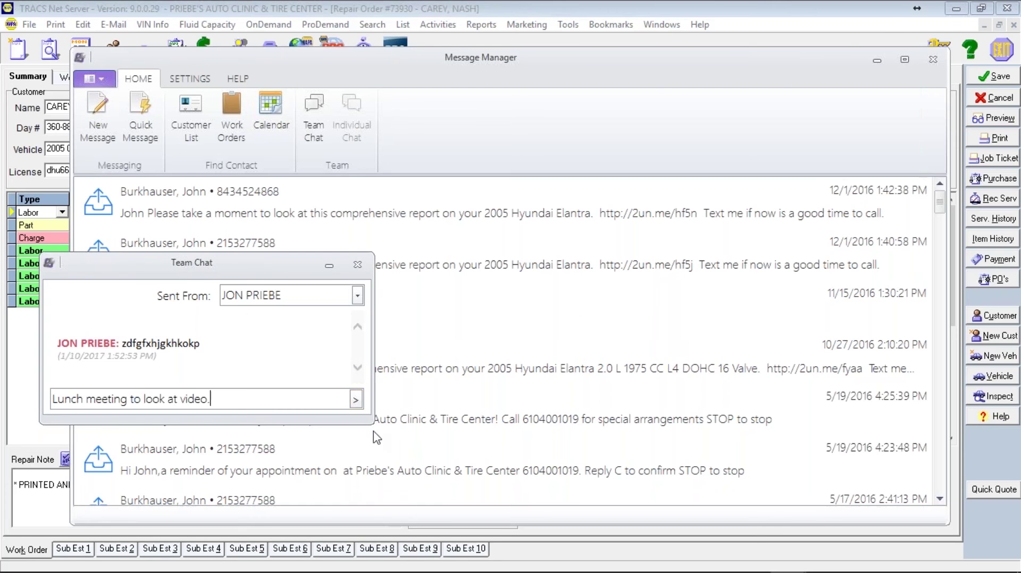
pyautogui.click(355, 400)
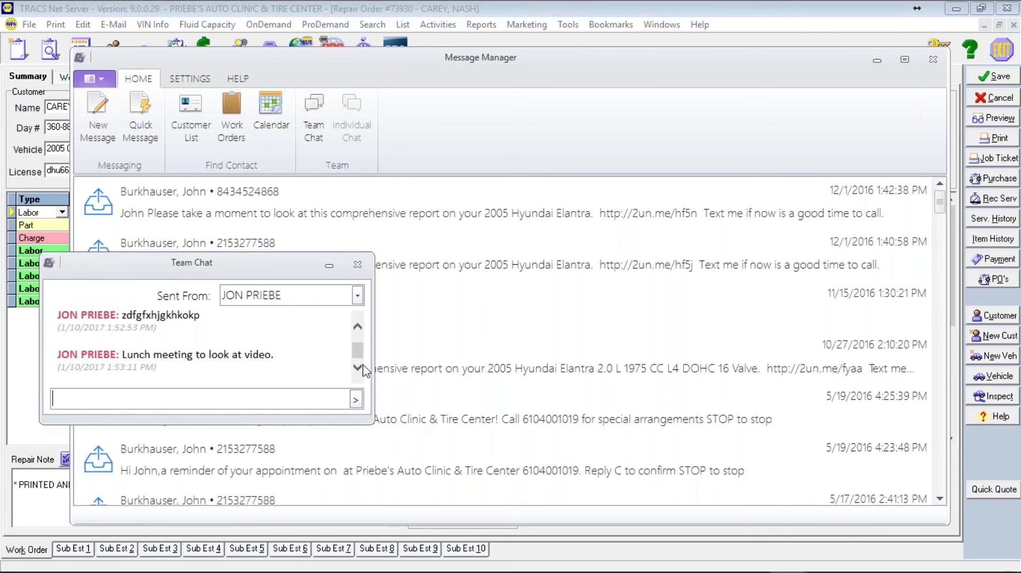
pyautogui.click(357, 269)
# - Open Message Manager's general settings, try the Dark theme and switch back to the Light theme
pyautogui.click(184, 80)
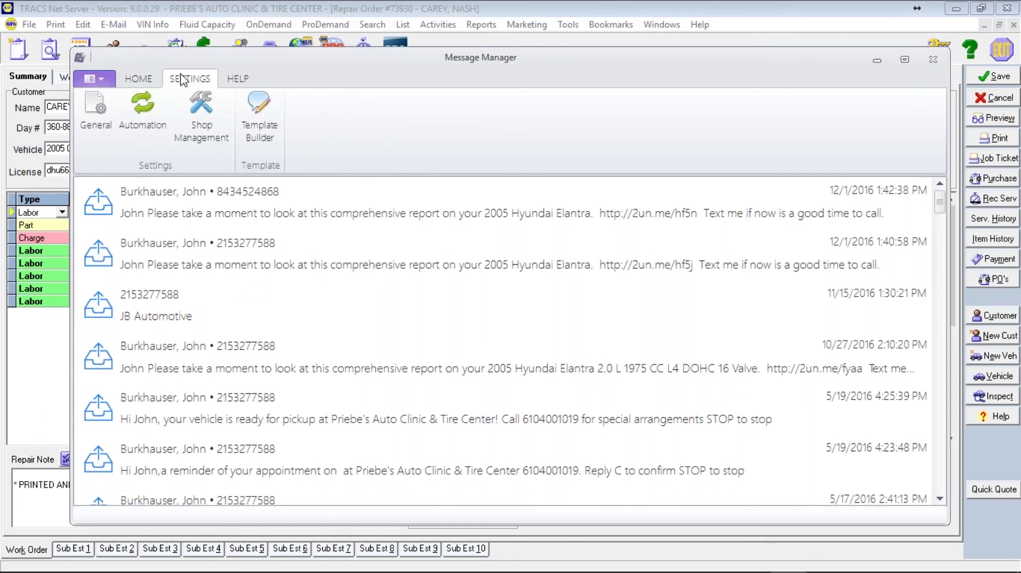
pyautogui.click(93, 120)
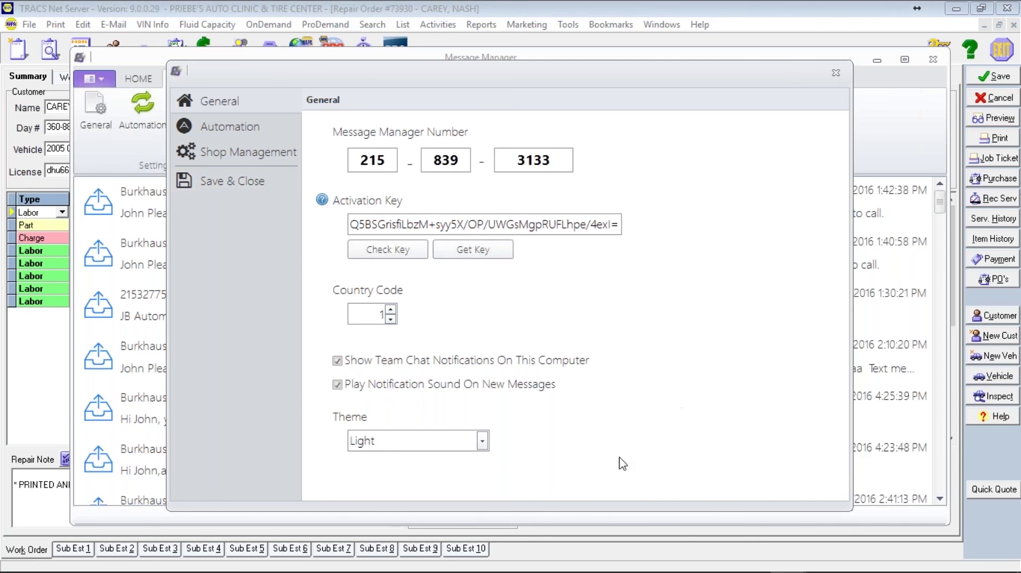
pyautogui.click(482, 442)
pyautogui.click(457, 481)
pyautogui.click(482, 441)
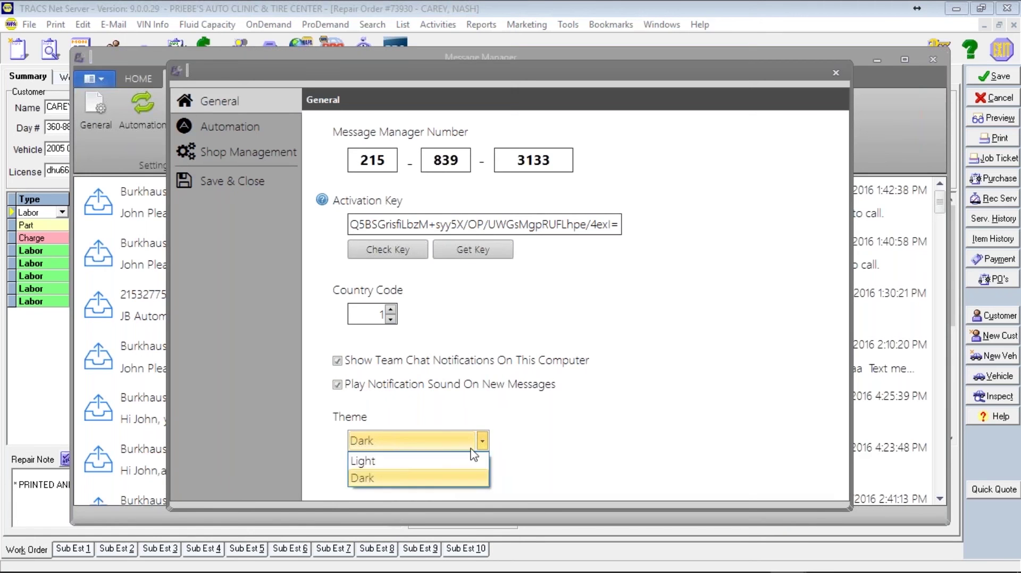
pyautogui.click(457, 462)
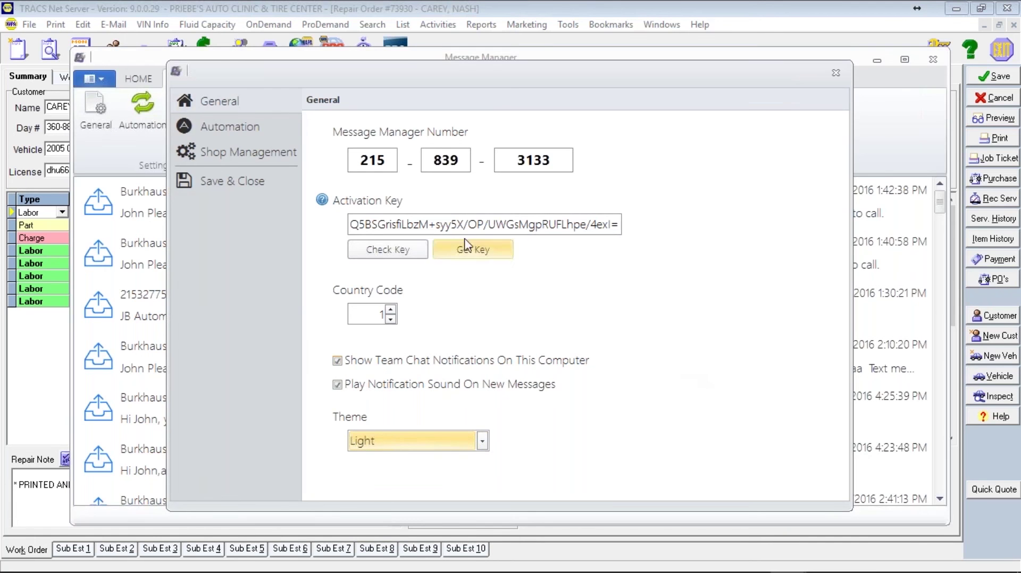
# - Review the automation settings, highlighting the [OptOut] wildcard in the appointment reminder message
pyautogui.click(243, 126)
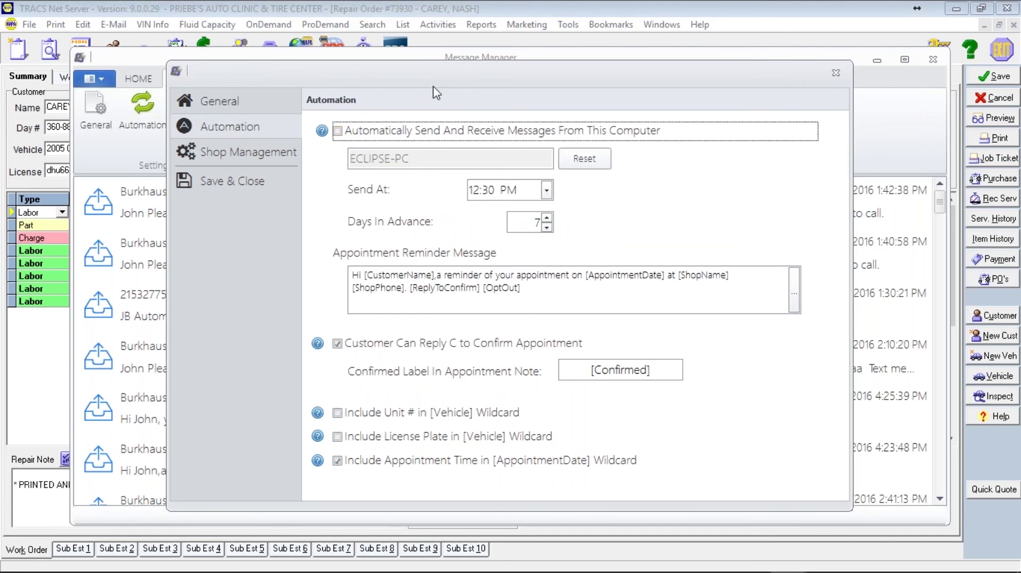
pyautogui.moveTo(436, 86); pyautogui.dragTo(436, 108)
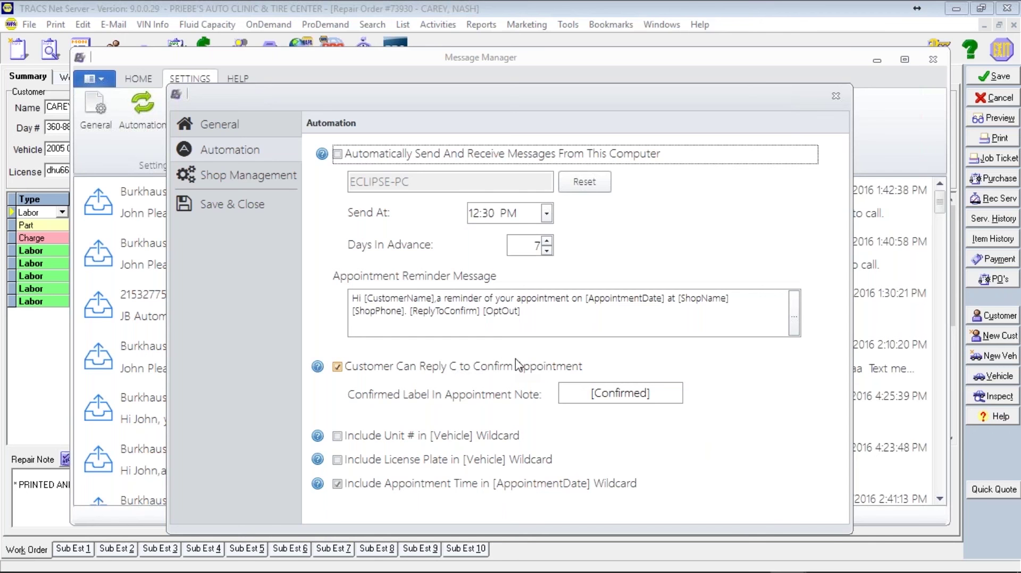
pyautogui.click(337, 156)
pyautogui.click(510, 315)
pyautogui.click(529, 314)
pyautogui.moveTo(519, 314); pyautogui.dragTo(484, 315)
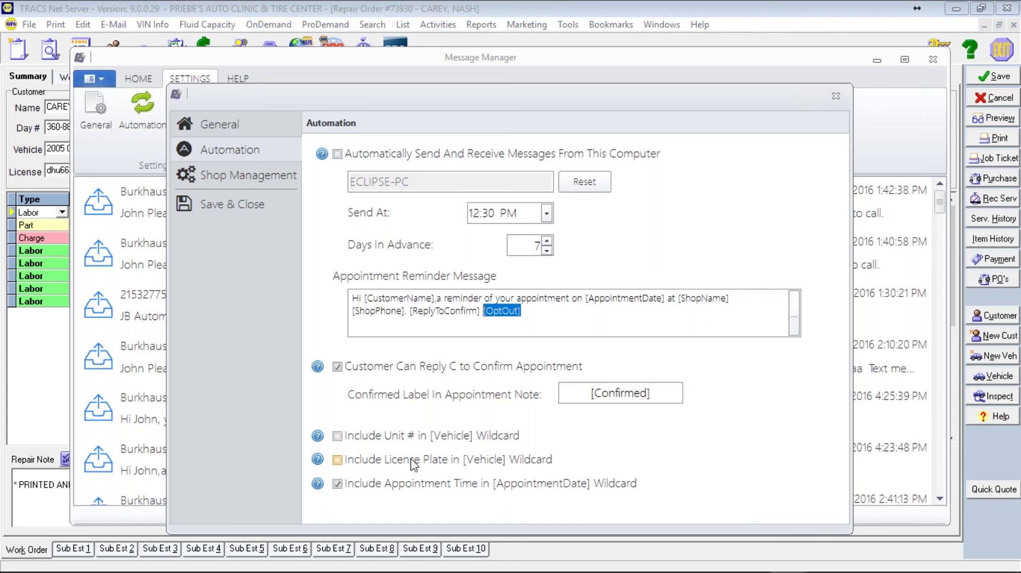
# - In the shop management settings, choose Day as the primary cell phone, and save and close the settings
pyautogui.click(245, 178)
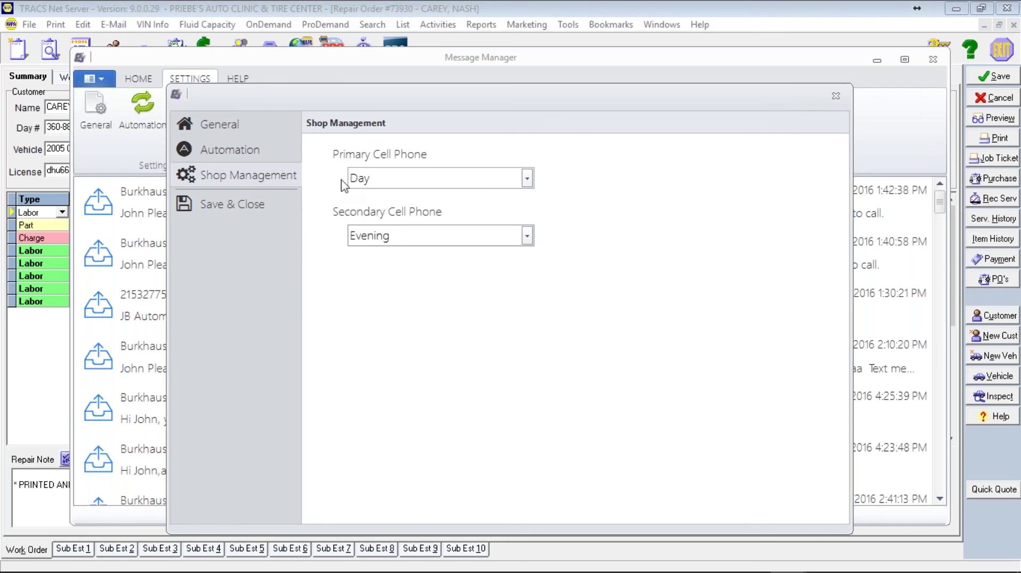
pyautogui.doubleClick(393, 175)
pyautogui.press('Tab')
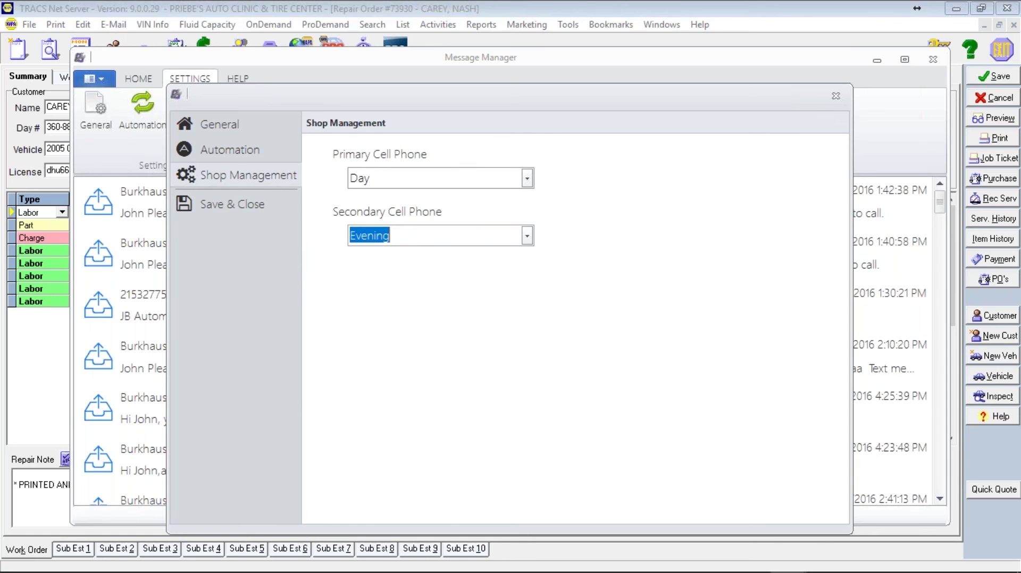
pyautogui.click(528, 179)
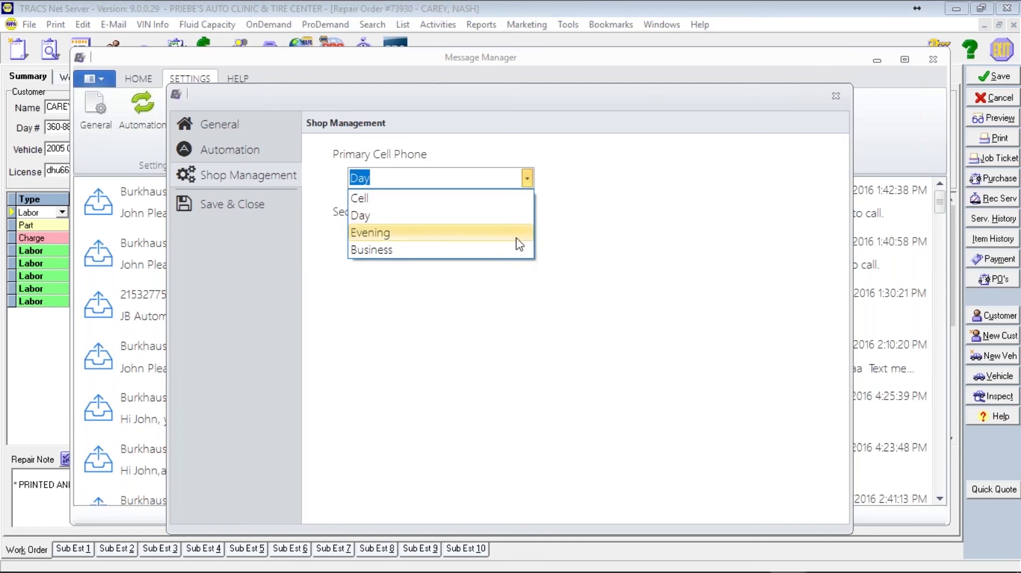
pyautogui.click(479, 216)
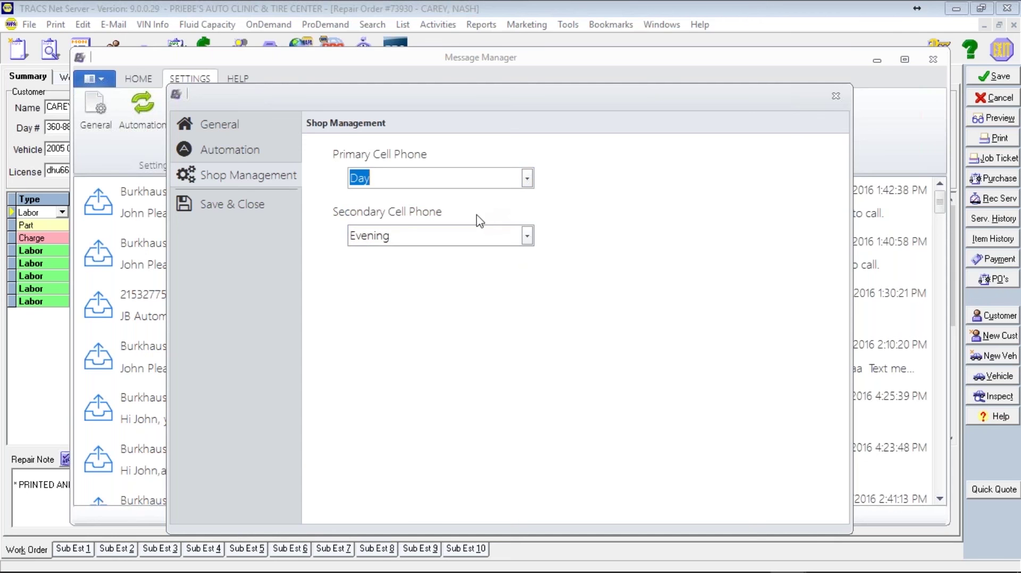
pyautogui.click(217, 208)
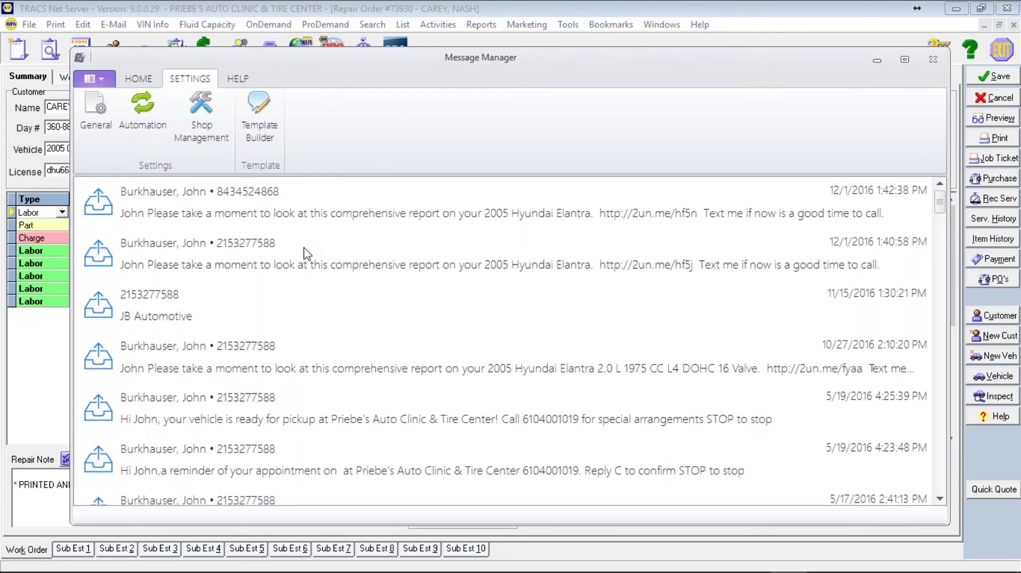
# - View the message template list from the settings and close it
pyautogui.click(258, 127)
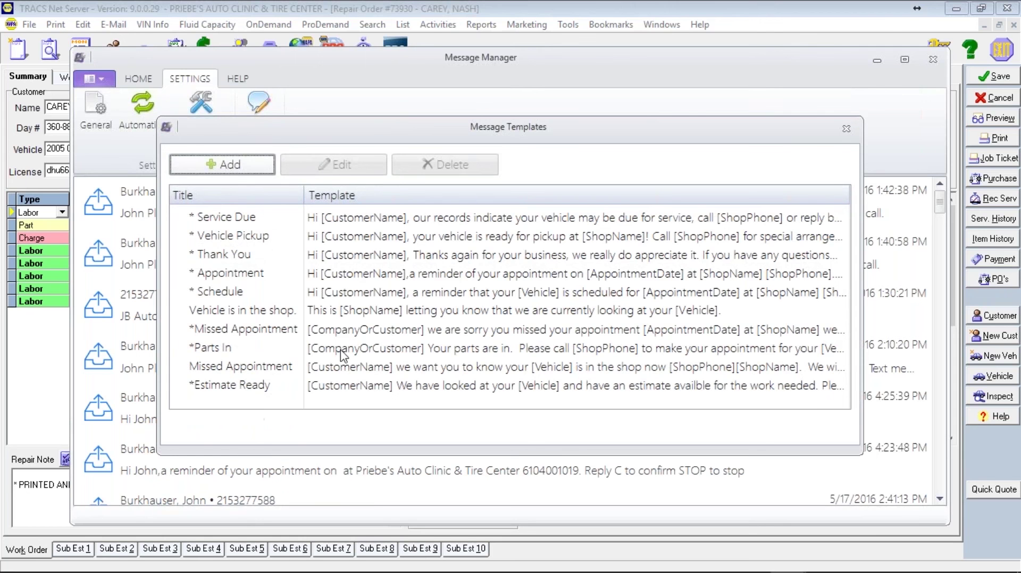
pyautogui.click(839, 130)
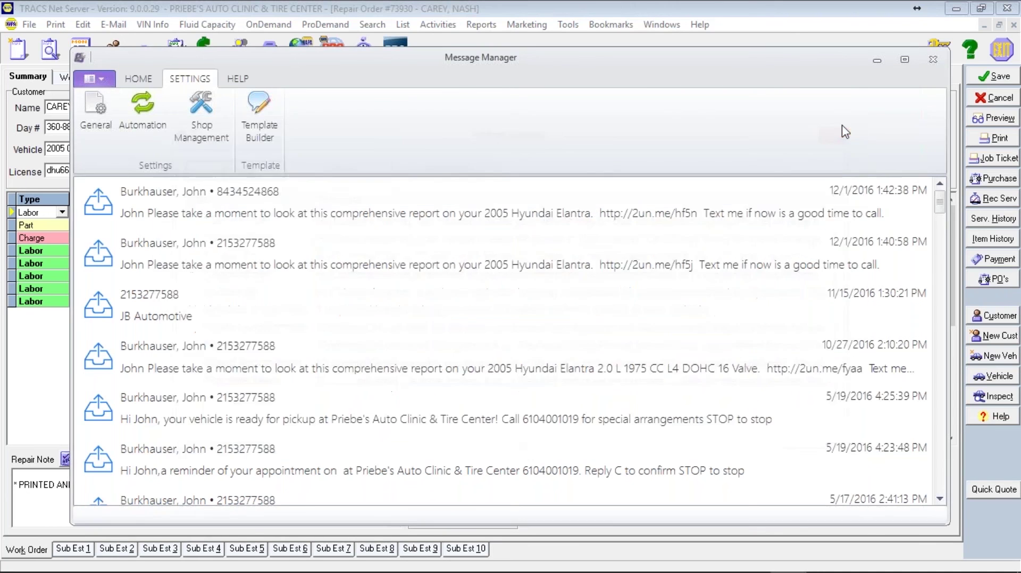
# - Read the wildcard definitions in the online How To Guide and the What's New release notes, closing both
pyautogui.click(238, 78)
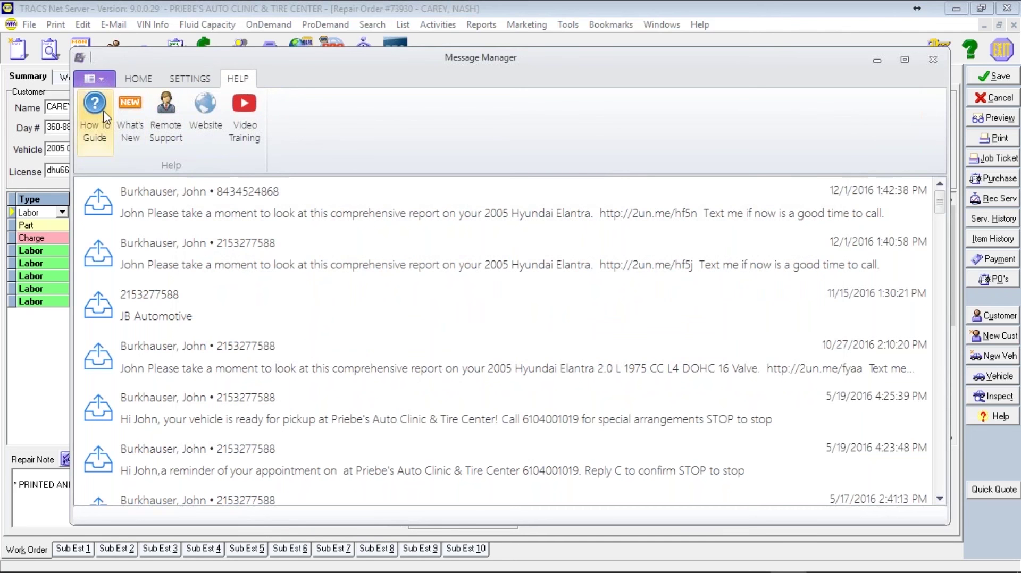
pyautogui.click(94, 122)
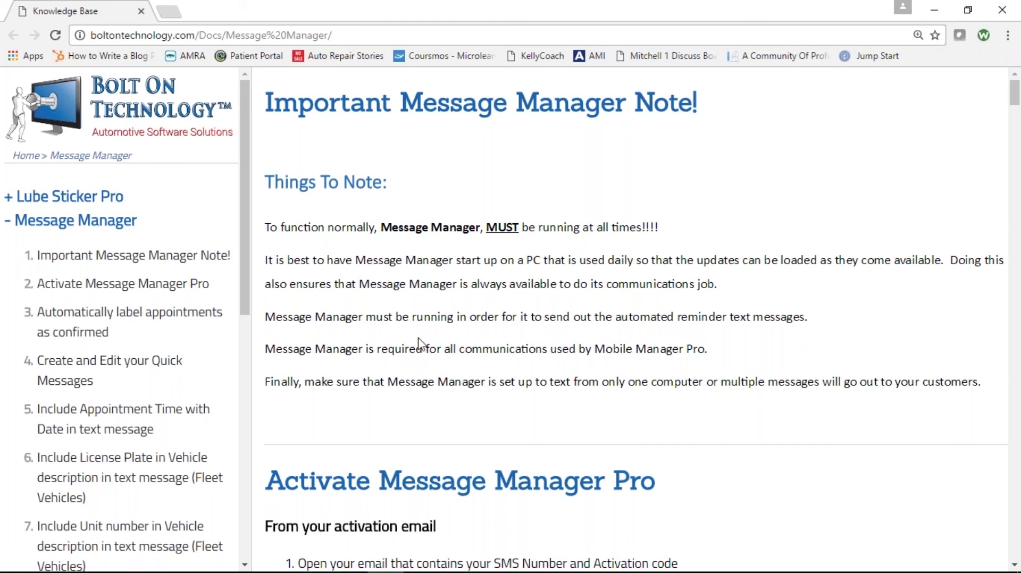
pyautogui.scroll(-20, 1016, 299)
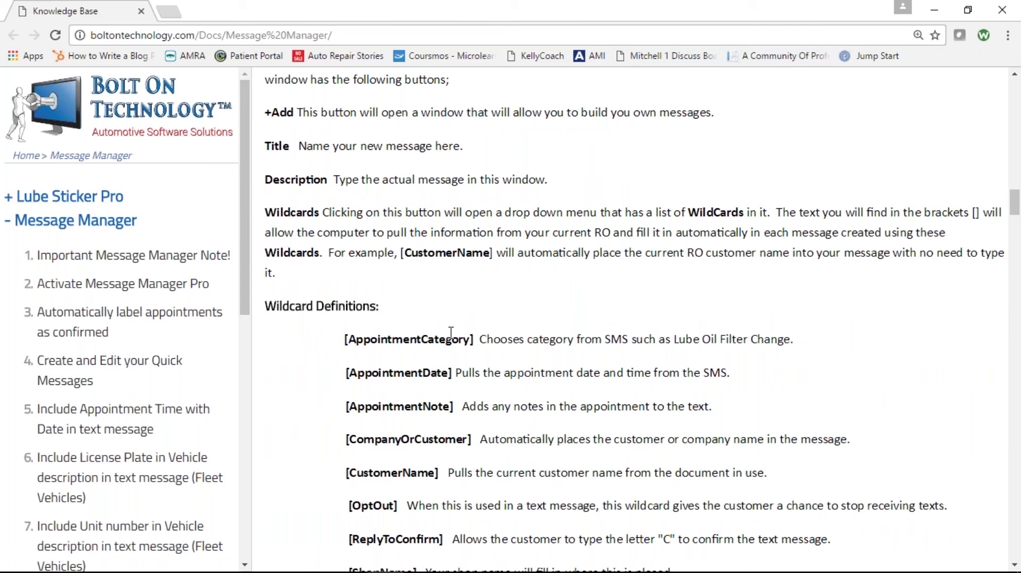
pyautogui.scroll(-6, 1016, 565)
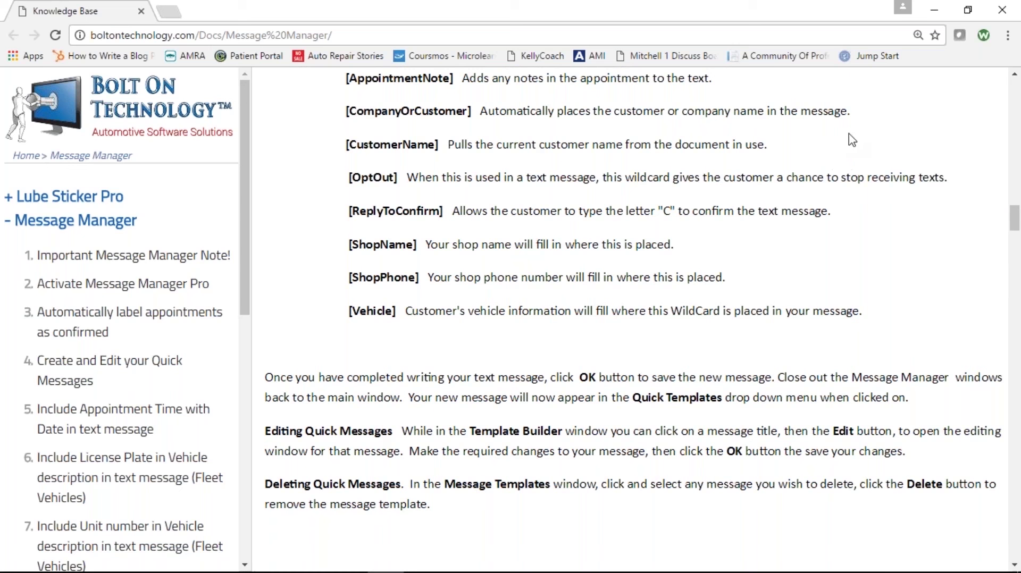
pyautogui.click(945, 17)
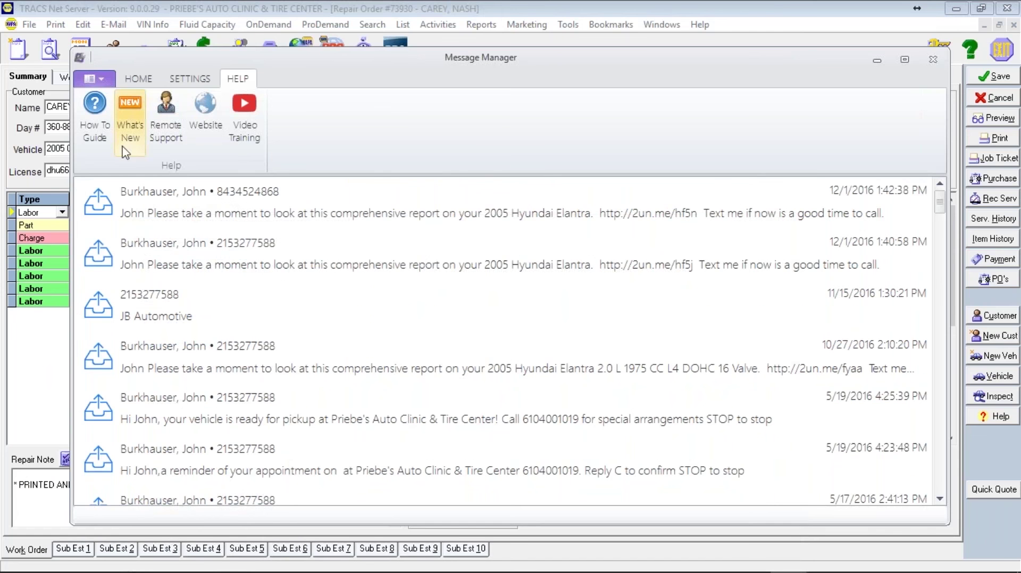
pyautogui.click(126, 115)
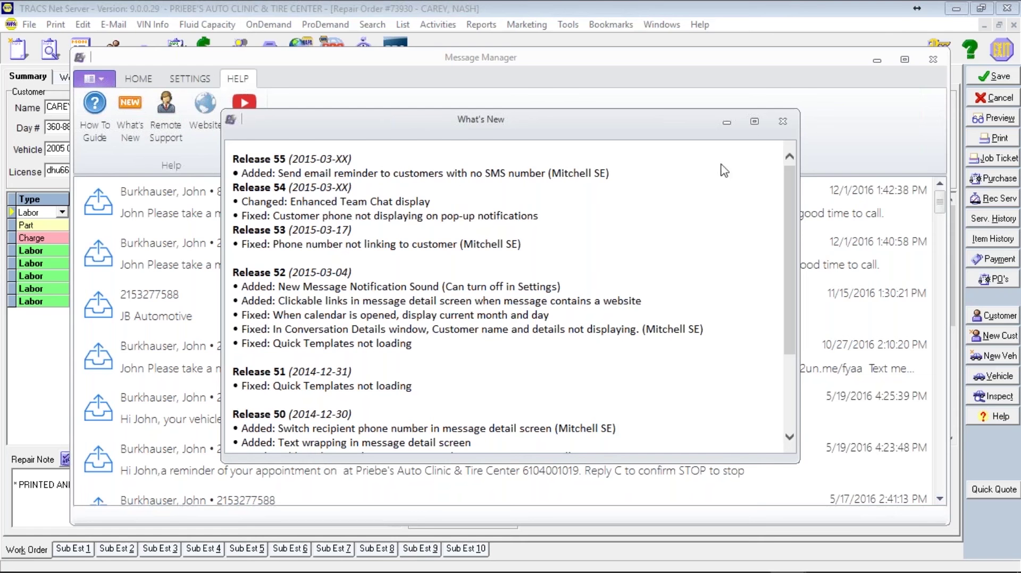
pyautogui.click(783, 121)
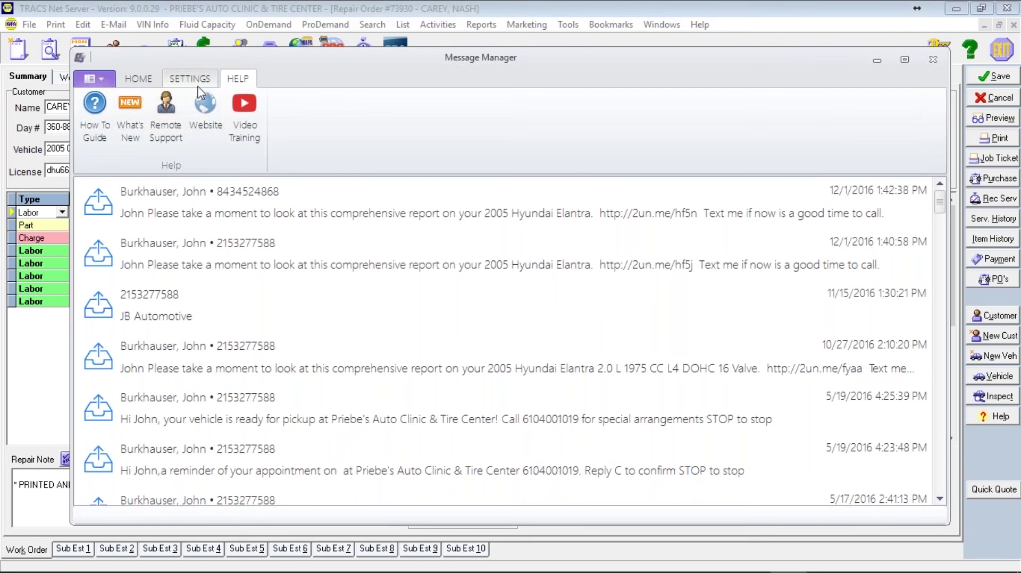
# - Submit a remote support request described as "Not printing stickers", close its download page and return to Message Manager
pyautogui.click(165, 100)
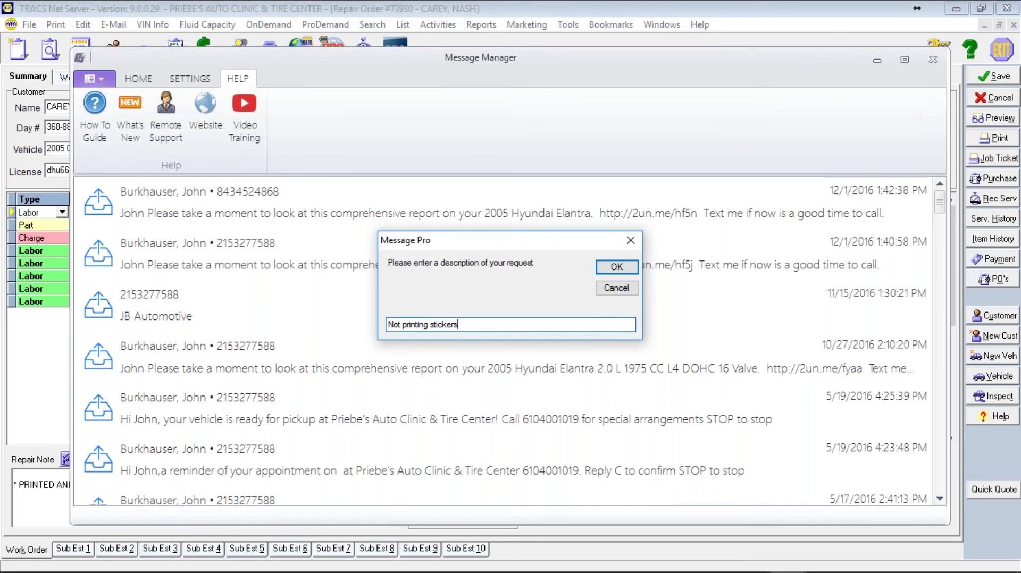
pyautogui.click(616, 268)
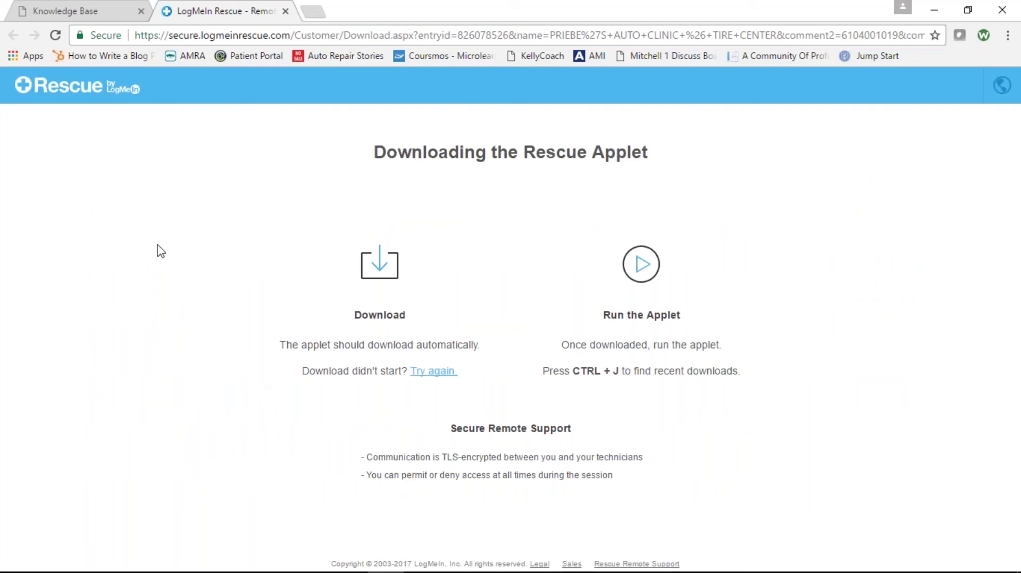
pyautogui.click(285, 11)
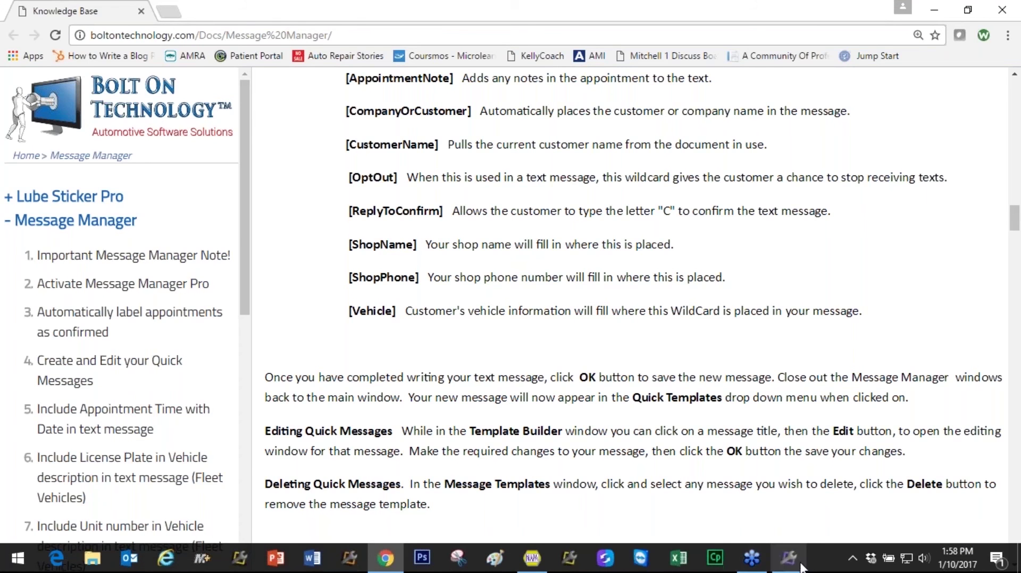
pyautogui.click(790, 559)
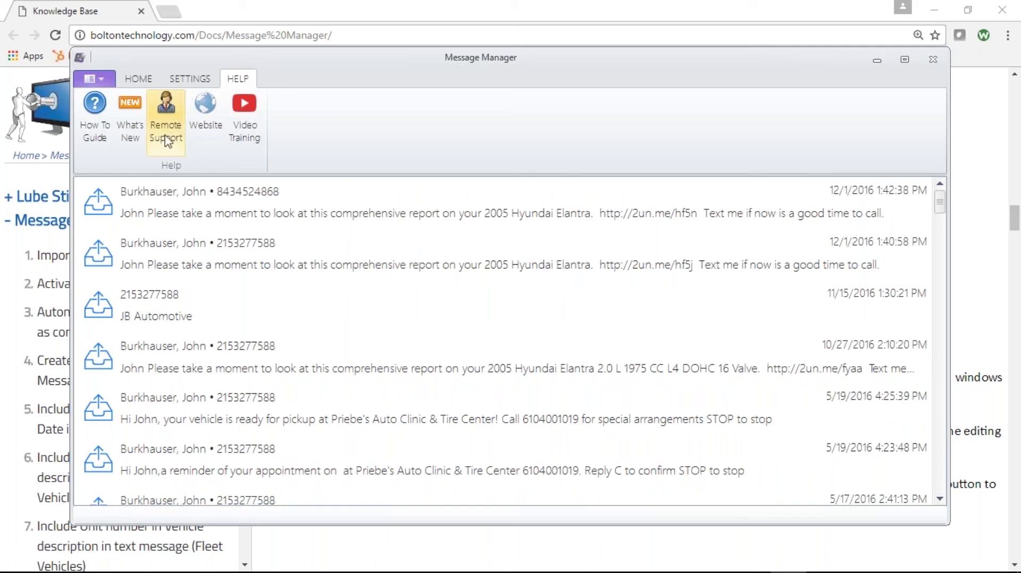
# - Open the BOLT ON TECHNOLOGY website from the help options, review its support page with the PC connection form, and return to Message Manager
pyautogui.click(205, 122)
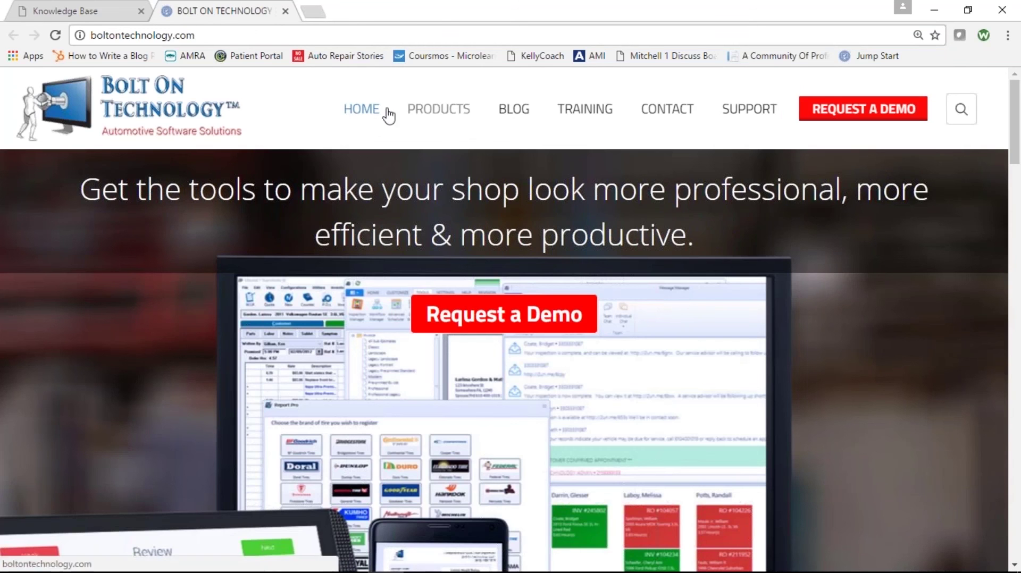
pyautogui.click(735, 110)
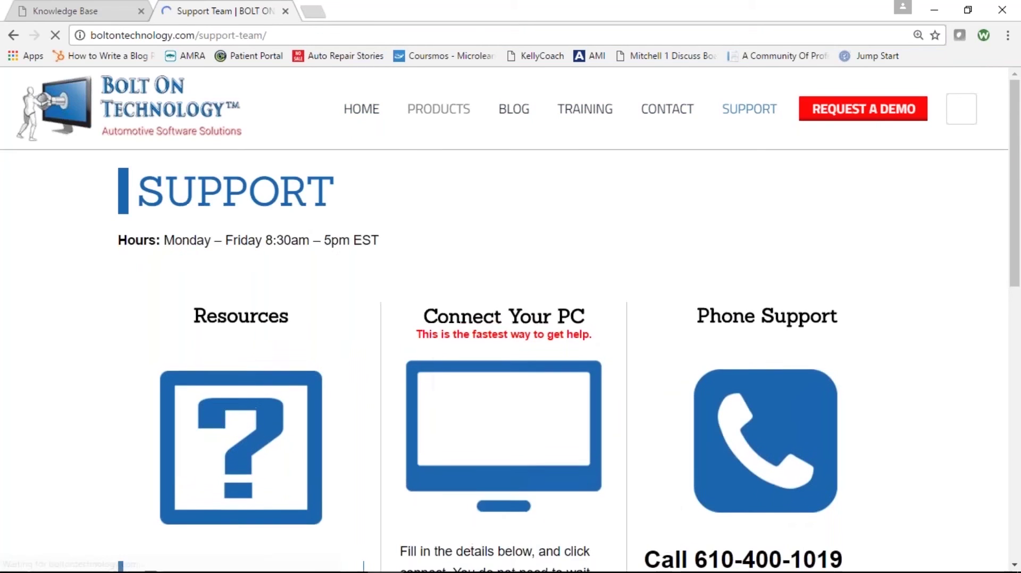
pyautogui.scroll(-4, 1019, 281)
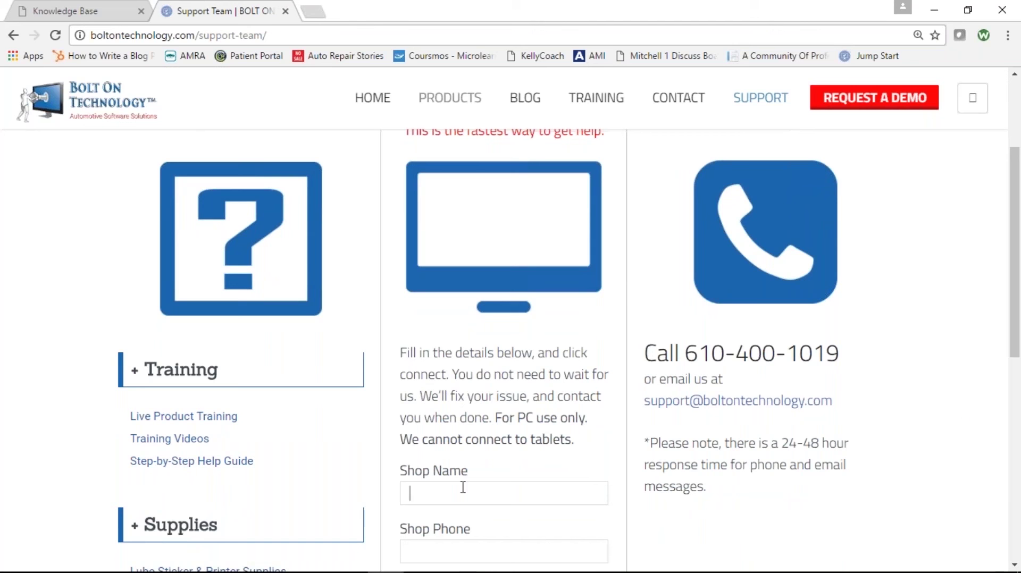
pyautogui.scroll(-3, 1017, 348)
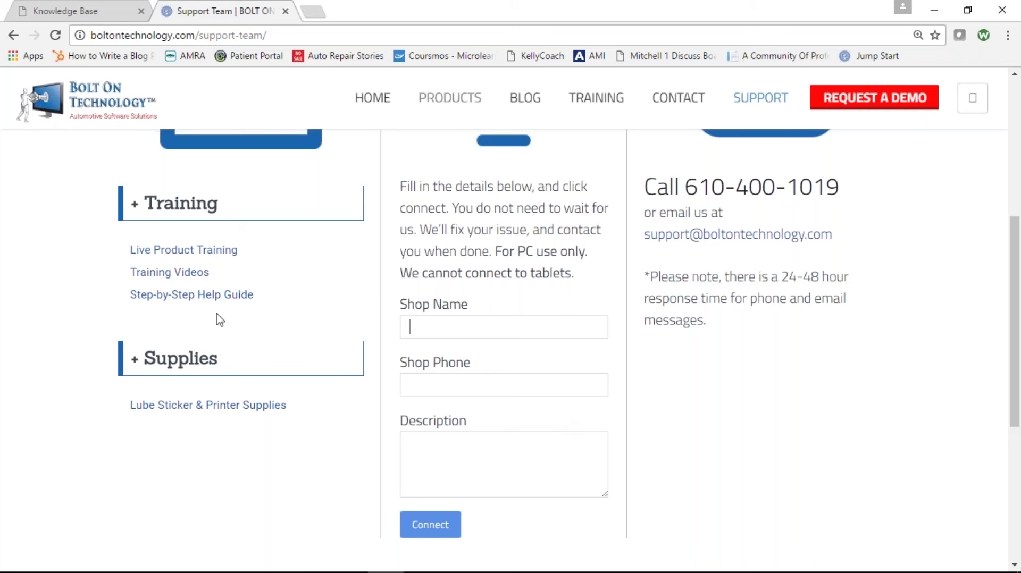
pyautogui.click(934, 10)
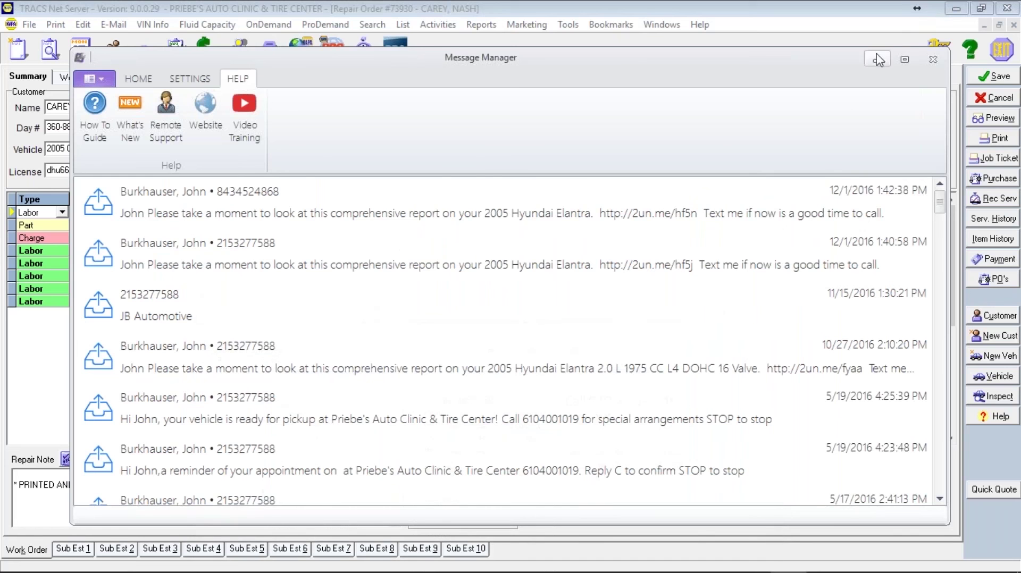
# - View the BOLT ON University training videos from the help options, close that page and return to Message Manager
pyautogui.click(240, 105)
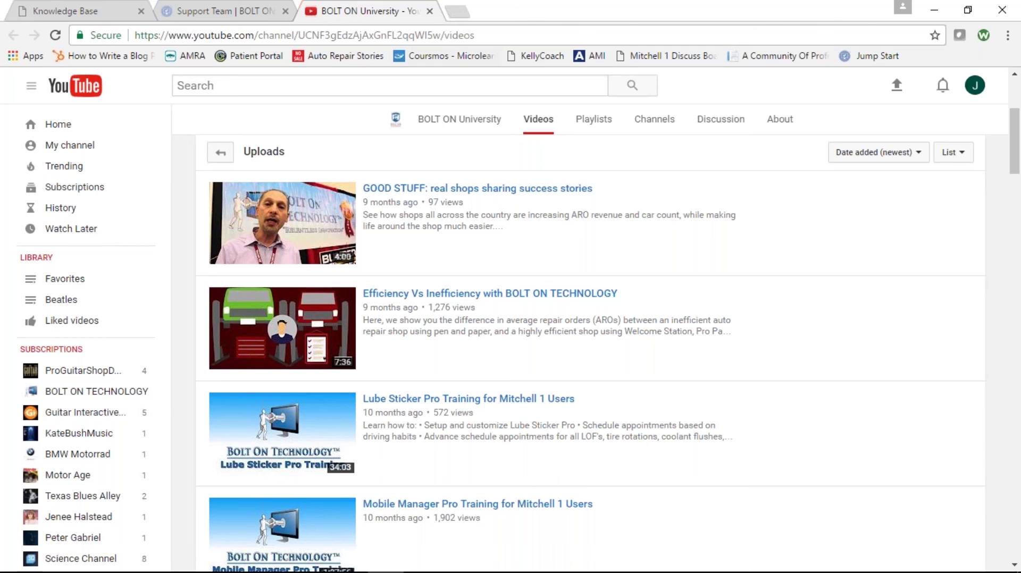
pyautogui.click(430, 11)
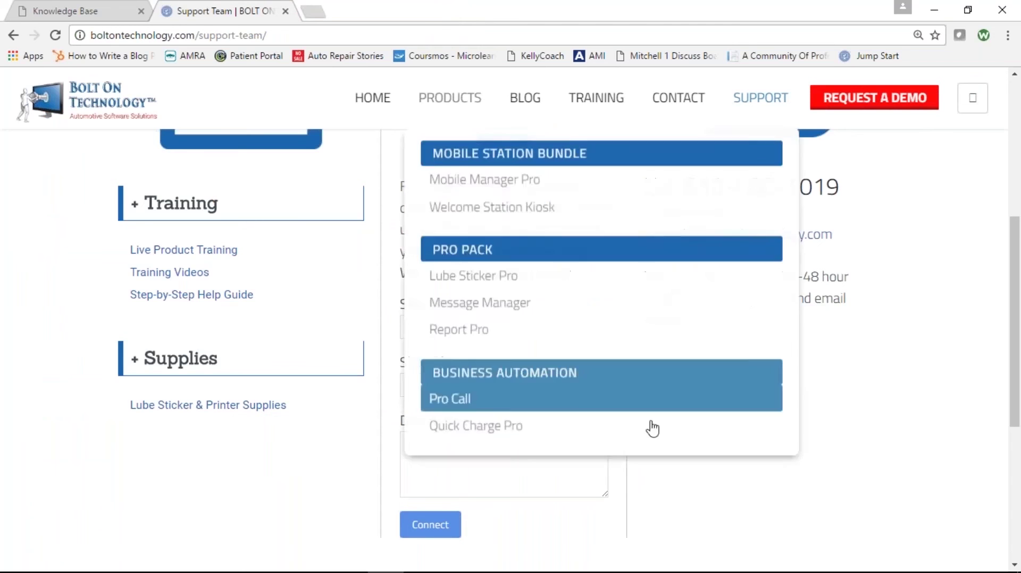
pyautogui.moveTo(638, 570)
pyautogui.click(792, 561)
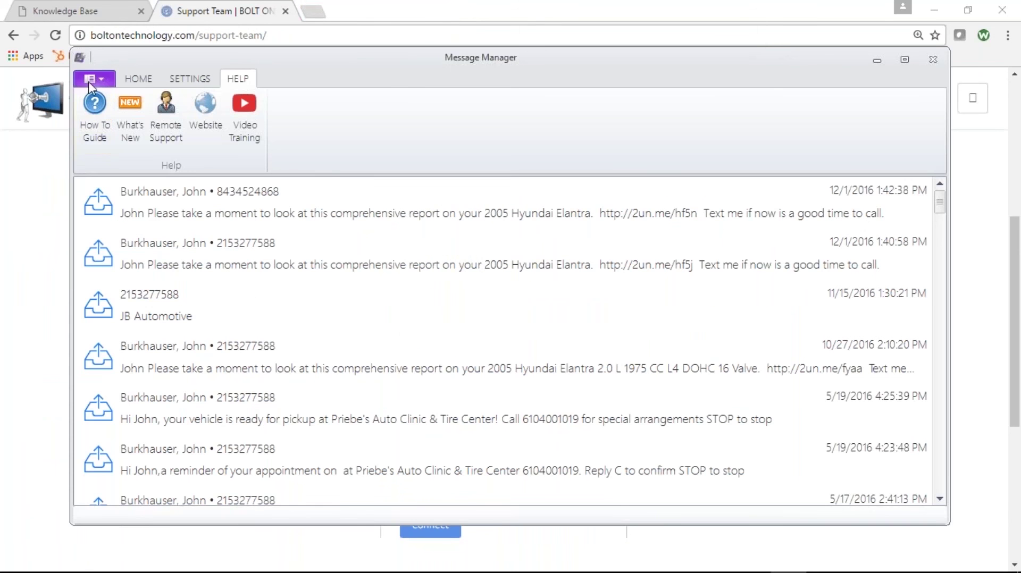
# - Launch Lube Sticker Pro from the Pro Pack menu for the 2008 Suzuki Forenza estimate, then view and close its general settings
pyautogui.click(88, 81)
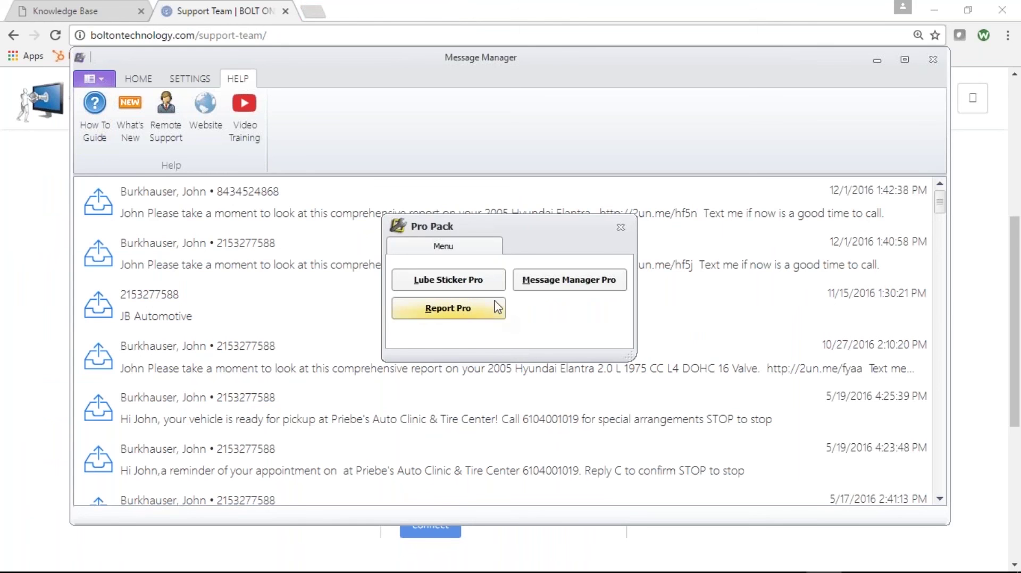
pyautogui.click(448, 279)
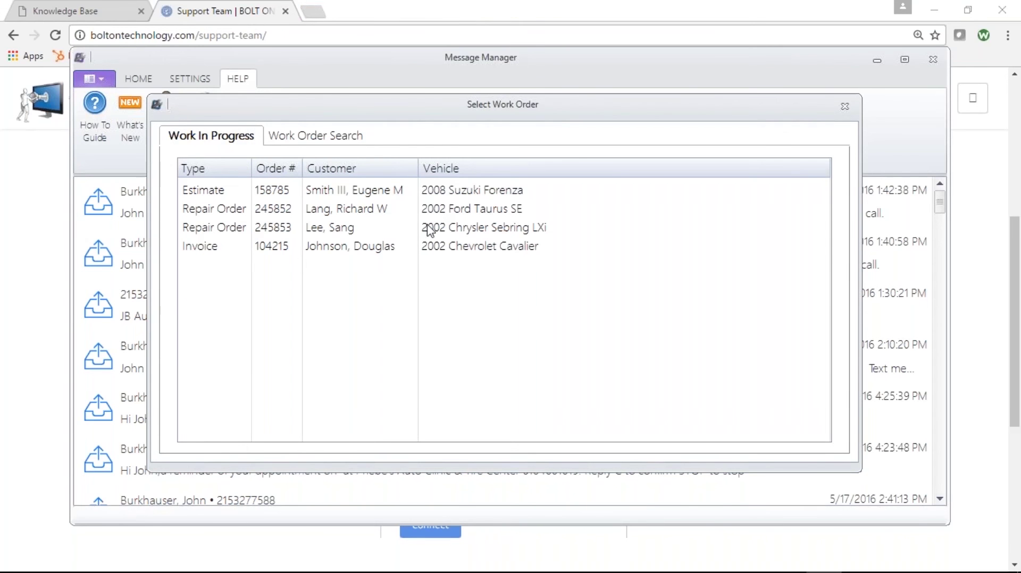
pyautogui.click(433, 193)
pyautogui.doubleClick(434, 194)
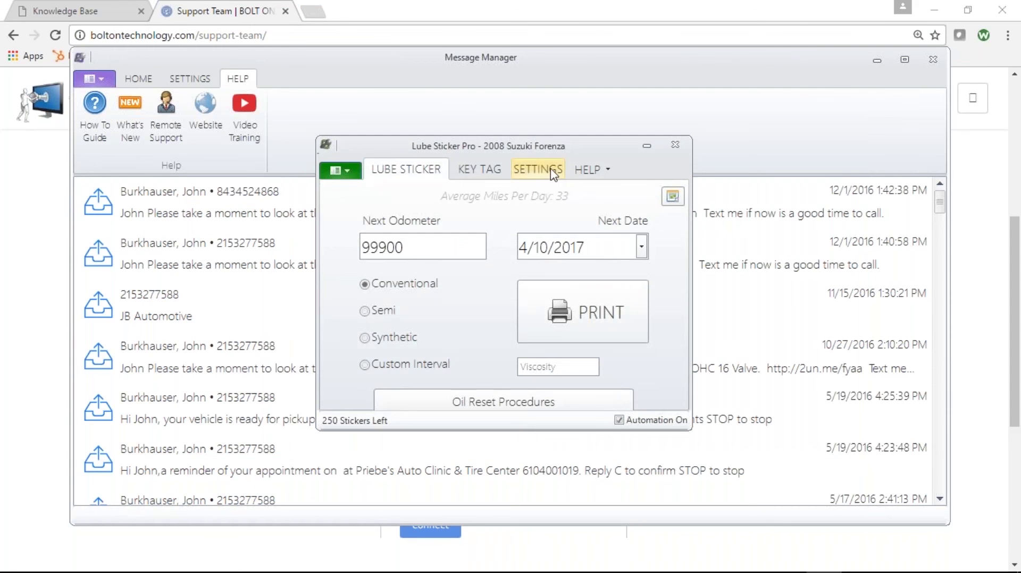
pyautogui.click(535, 170)
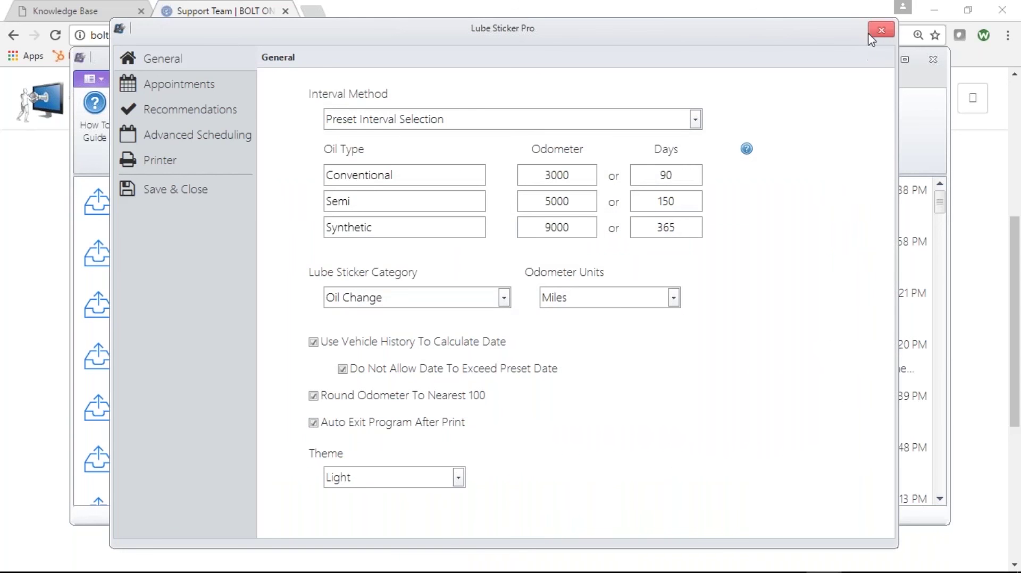
pyautogui.click(882, 30)
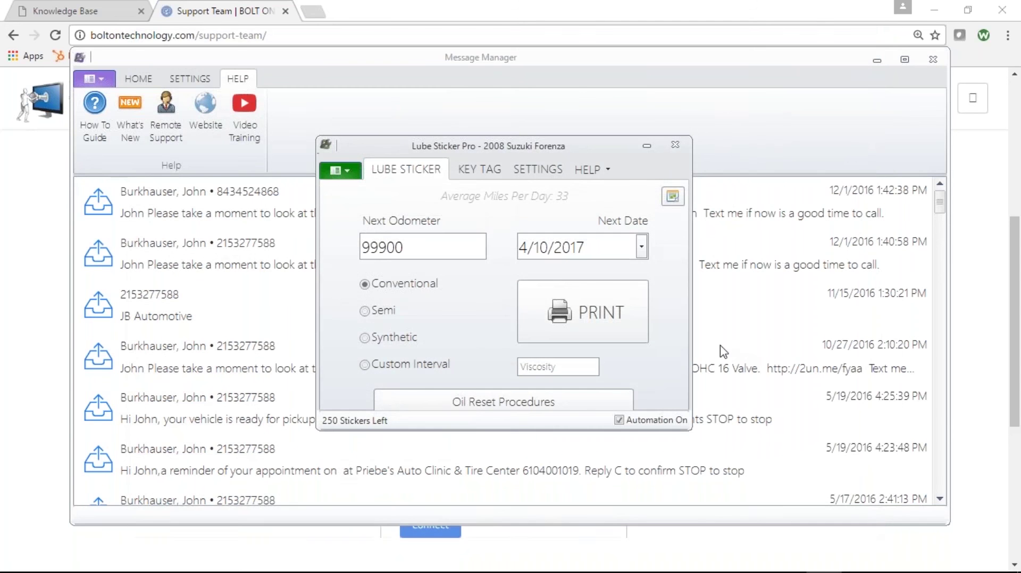